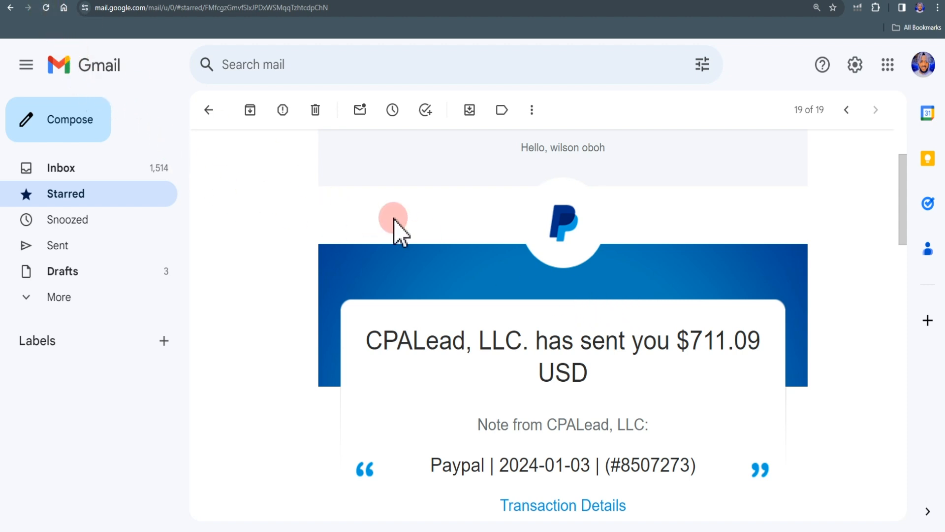
- Reload the CPALead payment e-mail and highlight the $711.09 amount in its headline
left_click(45, 7)
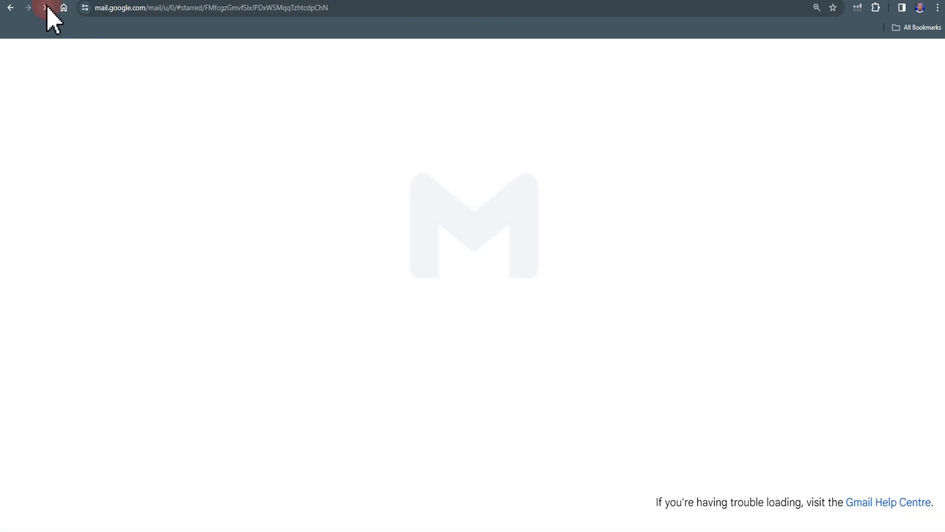
left_click(223, 180)
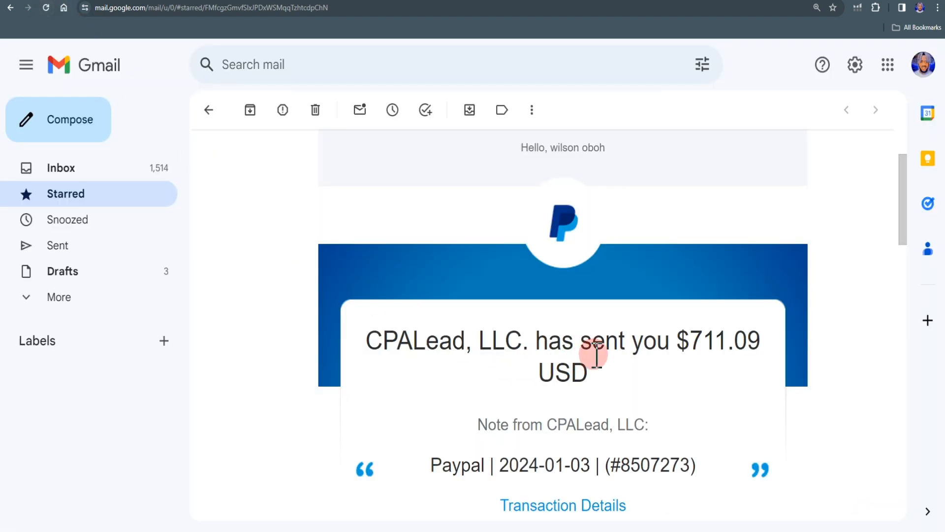
left_click_drag(657, 339, 756, 341)
left_click(675, 374)
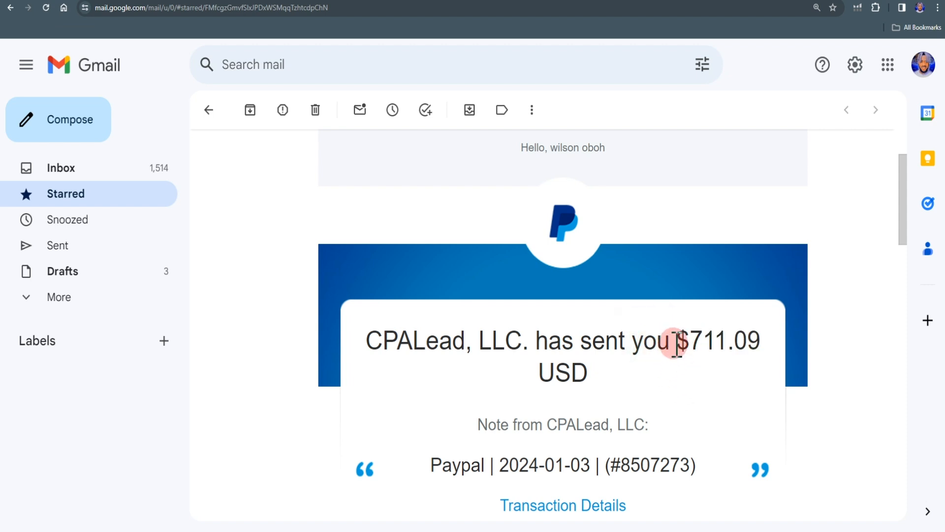
left_click_drag(677, 345, 722, 340)
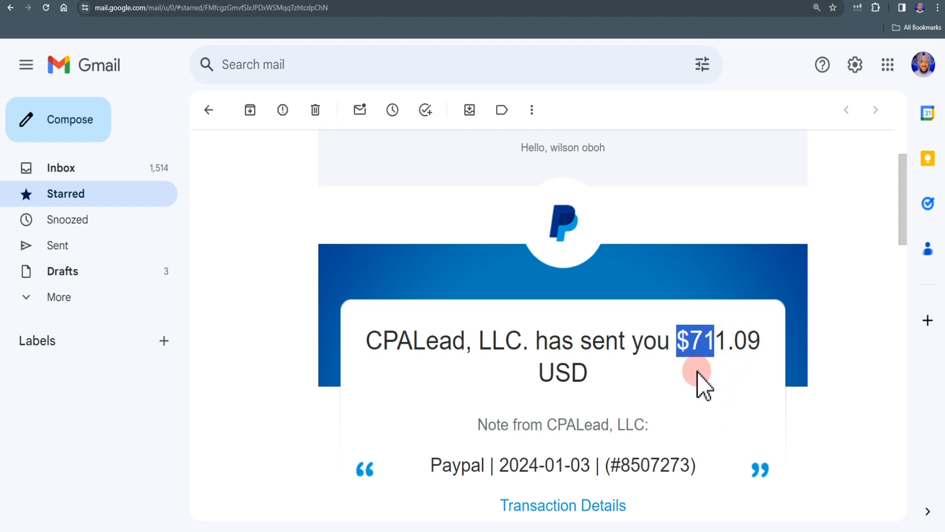
left_click_drag(682, 340, 761, 338)
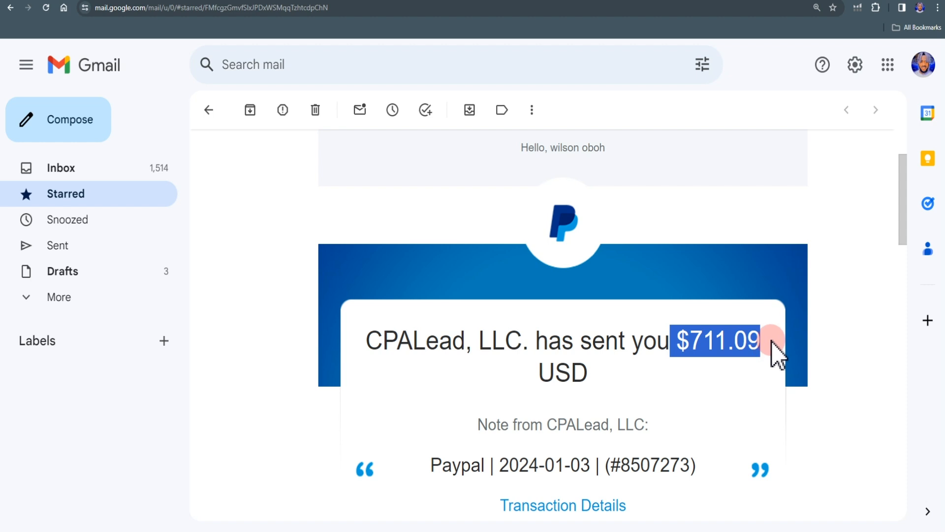
left_click(732, 381)
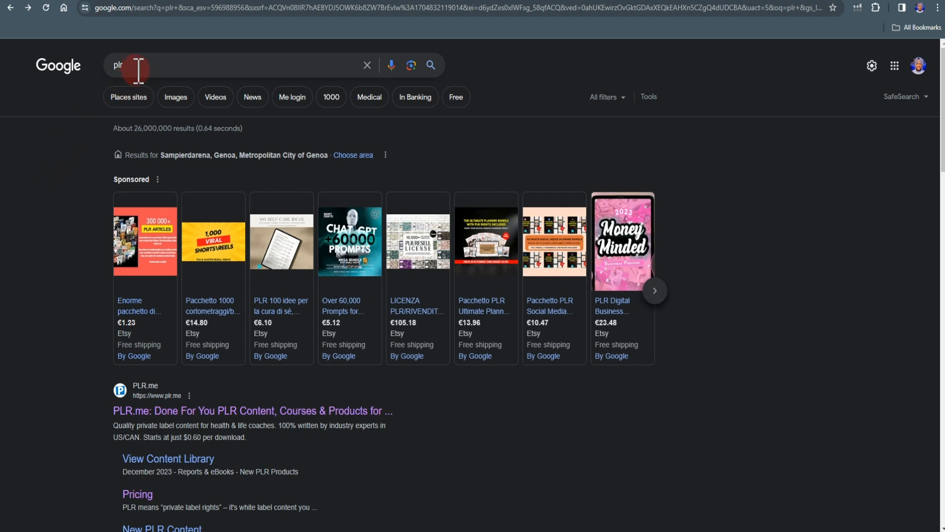
- Open the PLR.me site from the search results, view its free account sign-up form, and close the form
scroll(197, 374, "down", 1)
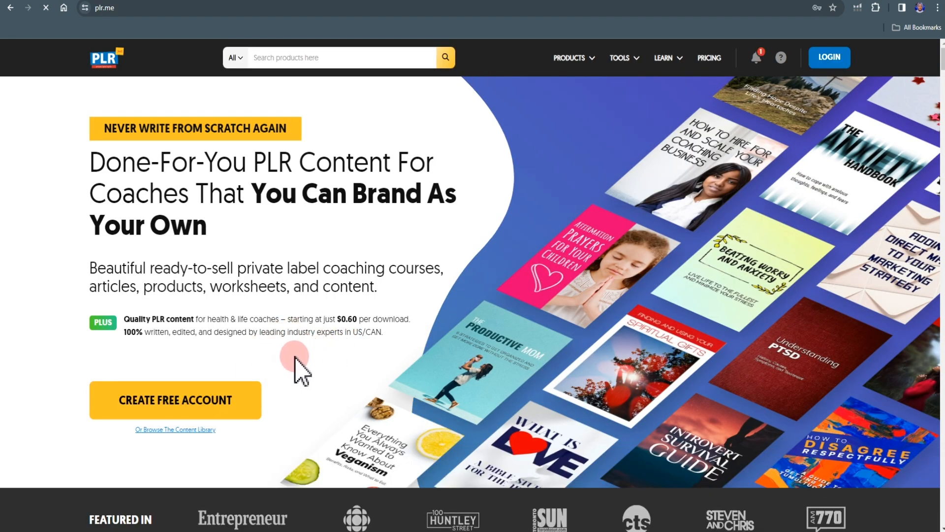
scroll(276, 374, "down", 1)
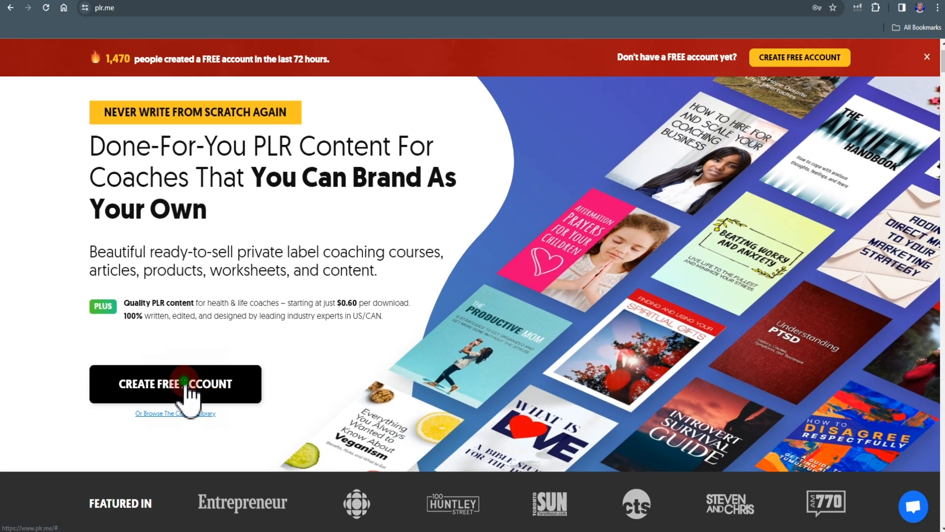
left_click(188, 393)
left_click(368, 261)
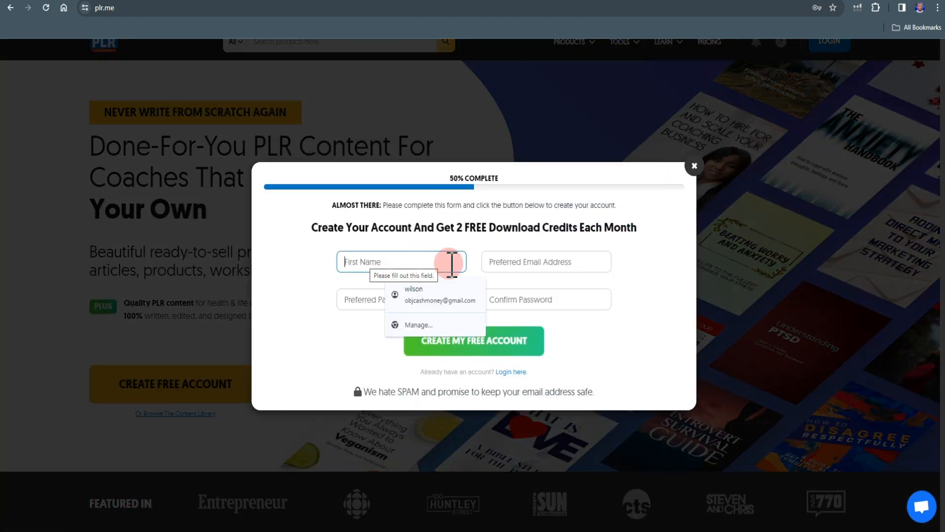
left_click(318, 345)
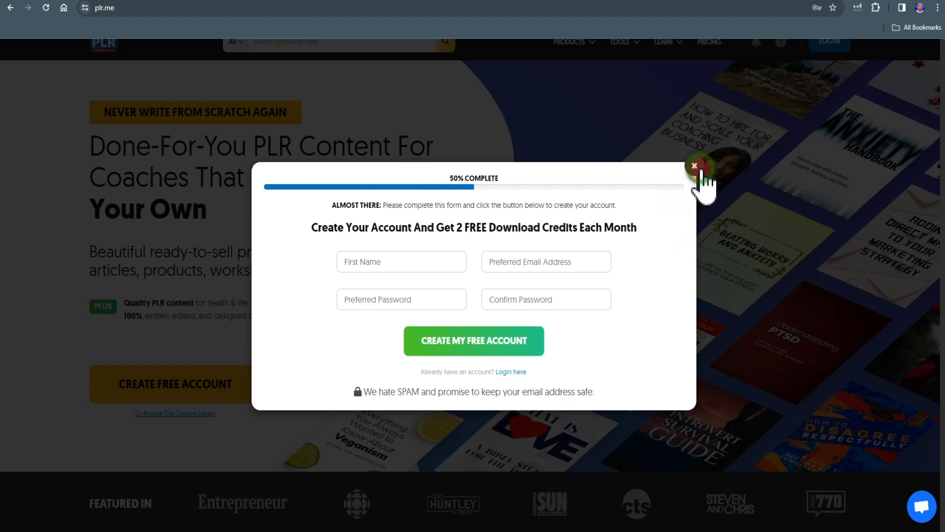
left_click(694, 166)
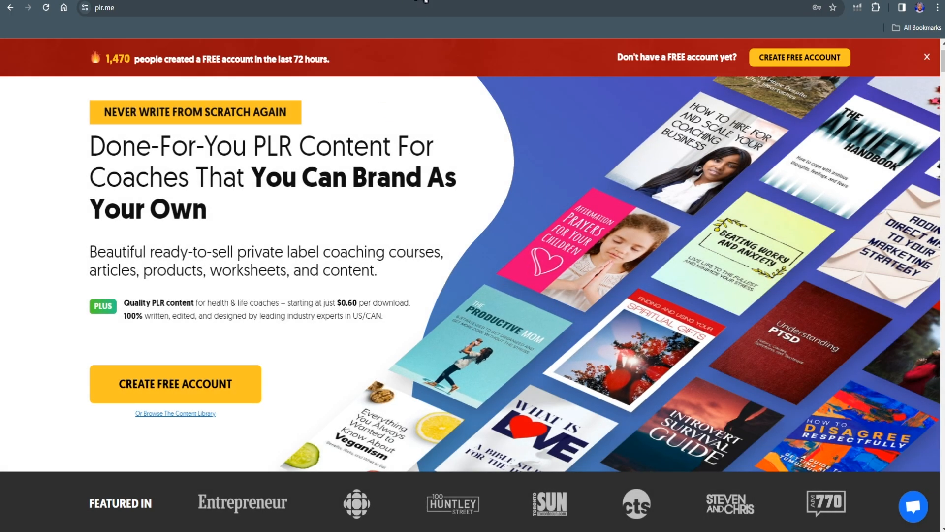
- Switch to Canva and create a custom-size design of 125 × 125 px
left_click(426, 1)
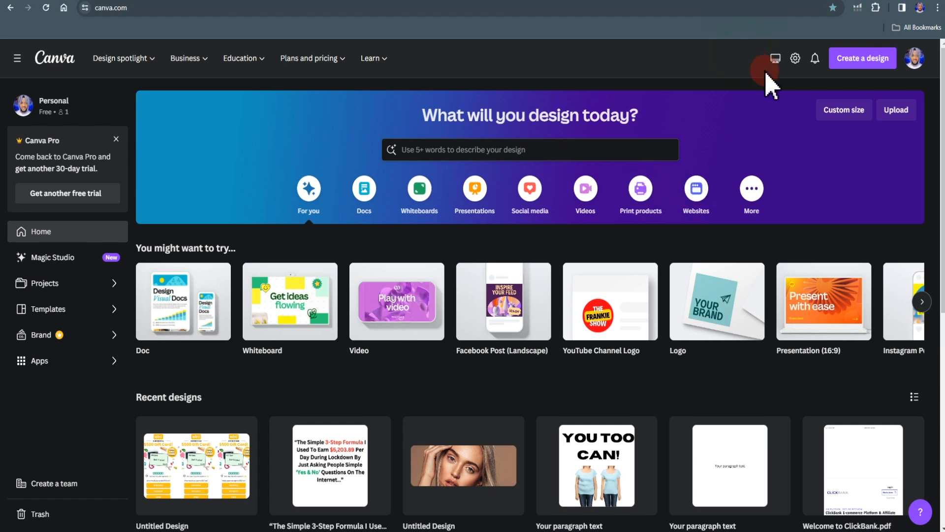
left_click(848, 55)
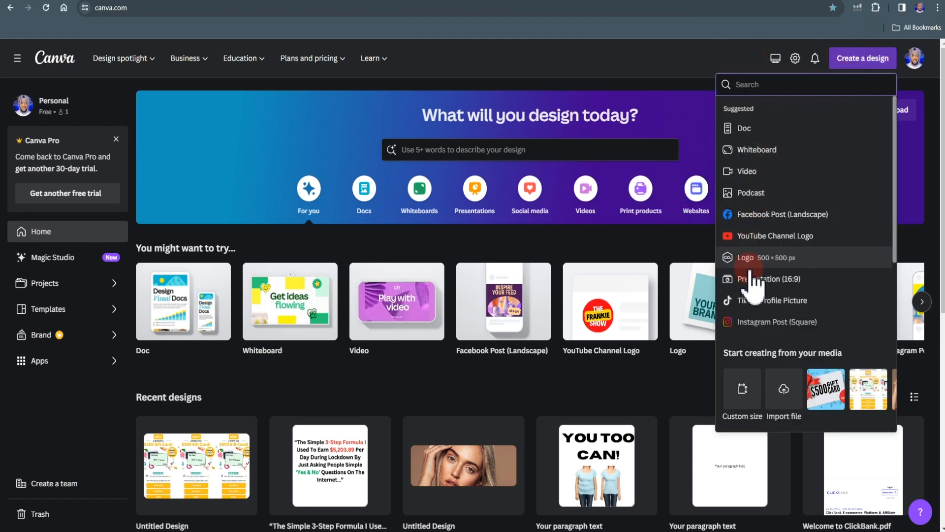
left_click(743, 389)
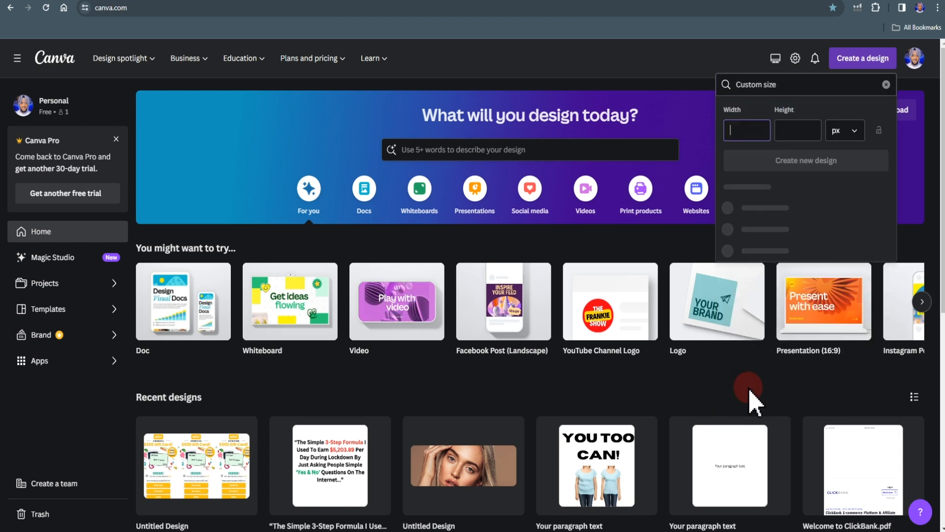
left_click(743, 131)
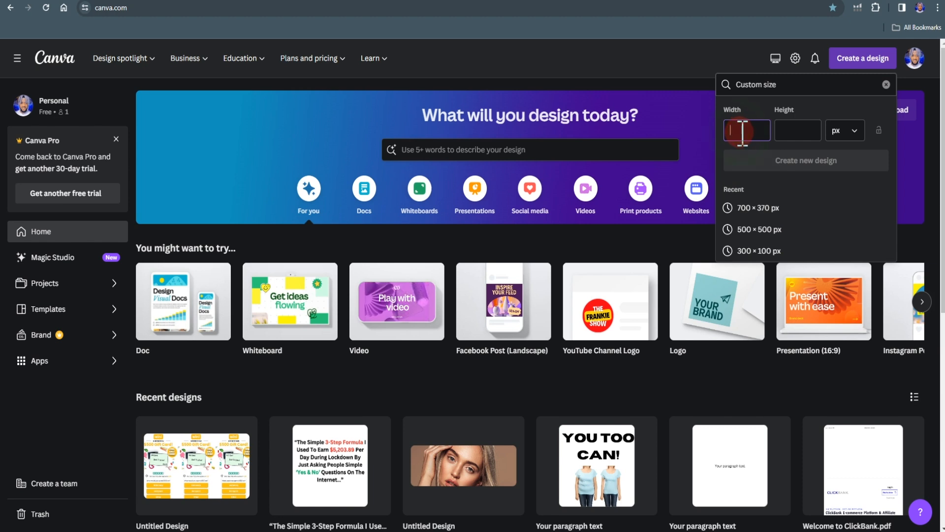
left_click(800, 130)
type("125")
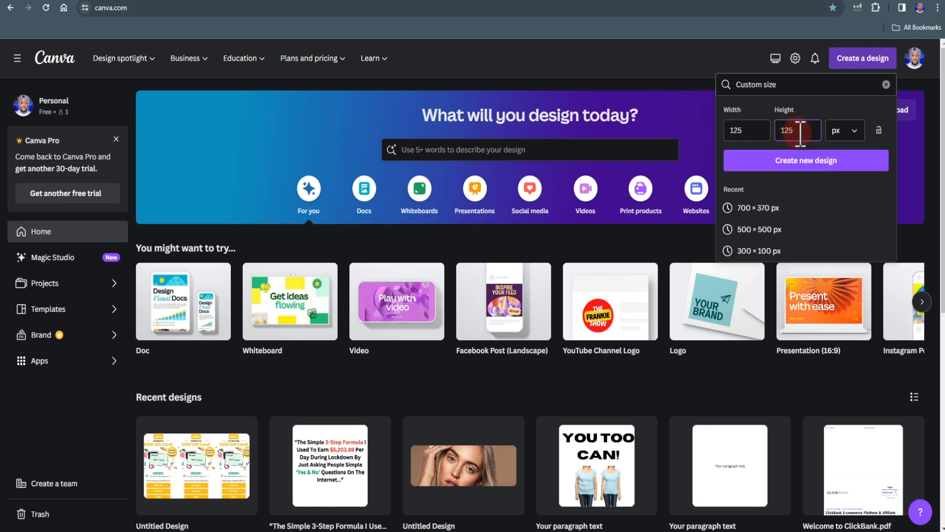
left_click(802, 163)
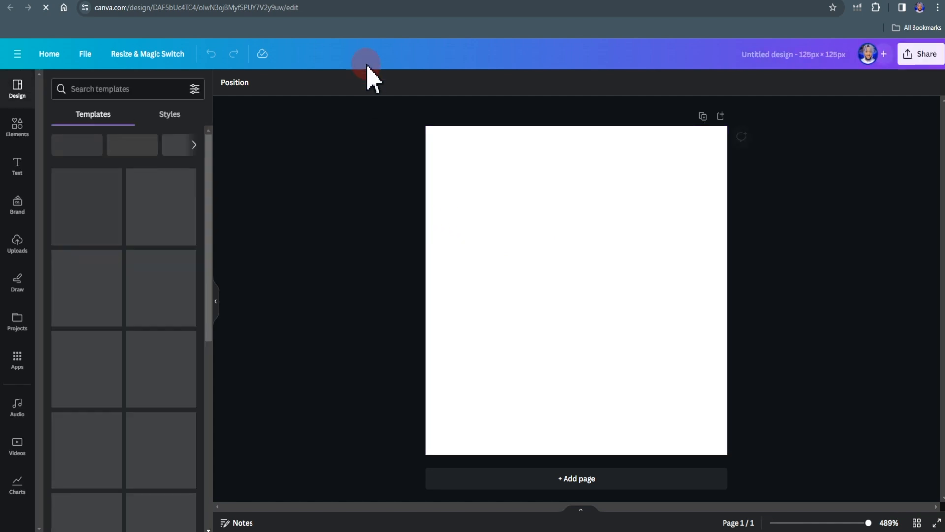
- Return to the Canva home page and create another custom-size design of 728 × 90 px
left_click(362, 0)
left_click(791, 131)
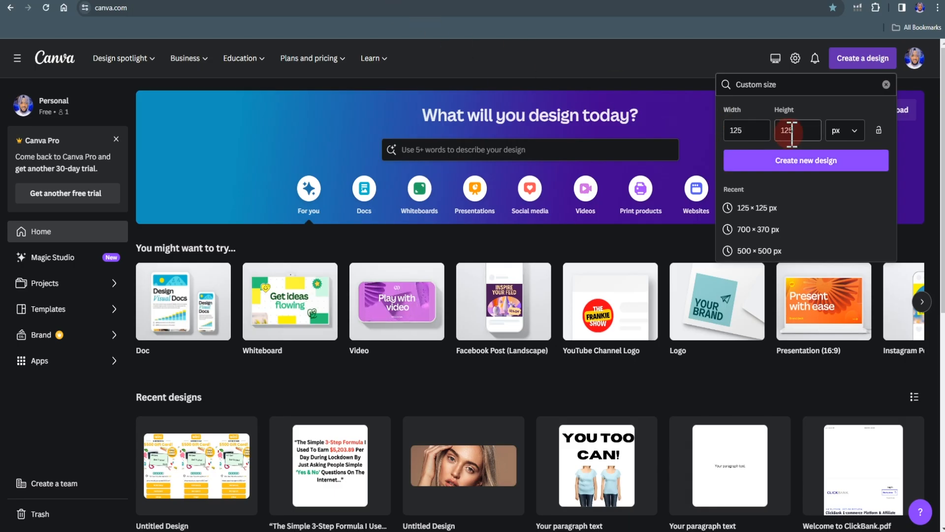
left_click(751, 131)
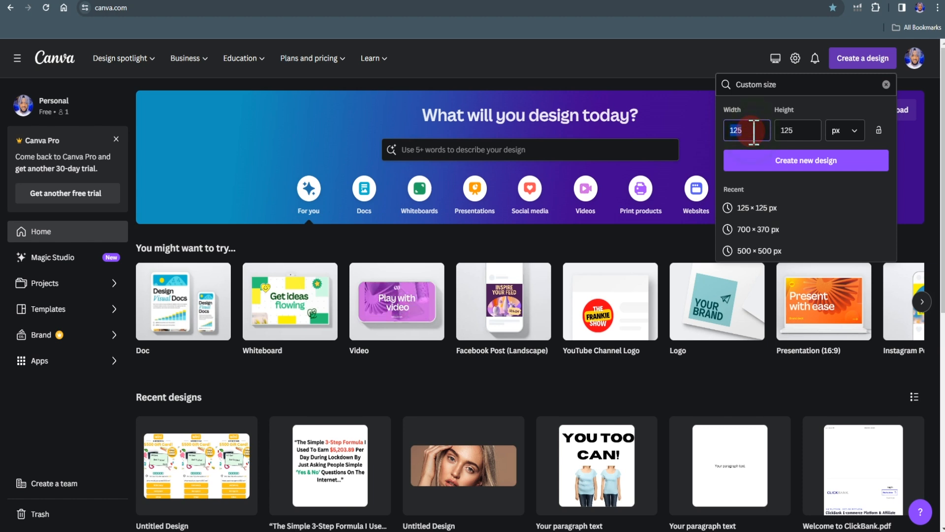
key("BackSpace")
left_click(794, 130)
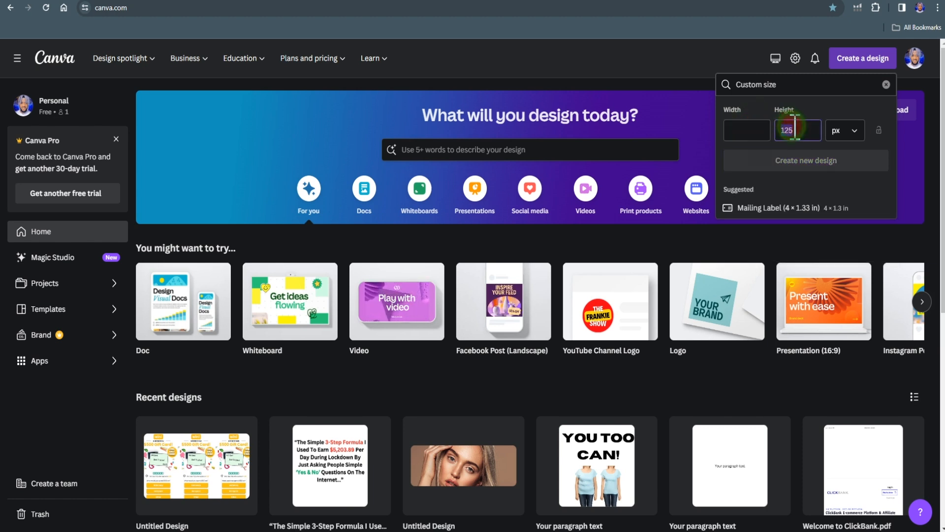
key("BackSpace")
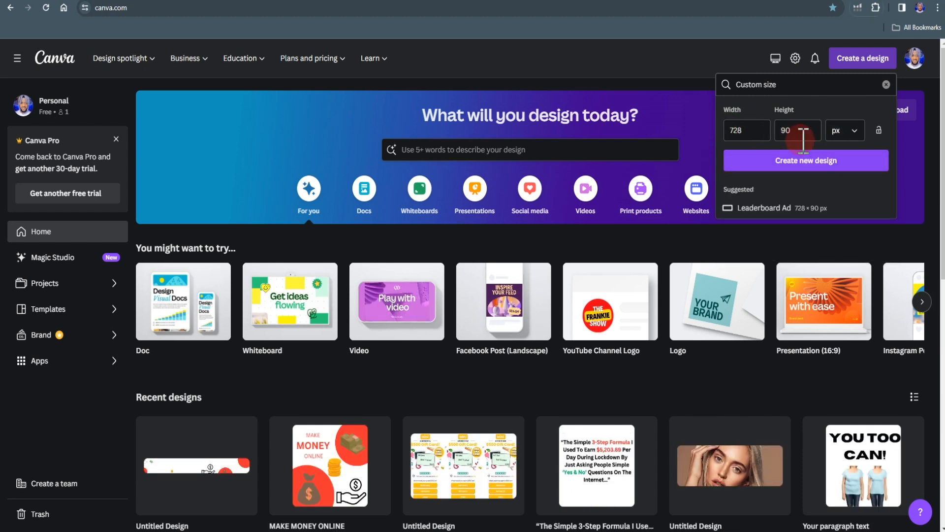
left_click(815, 154)
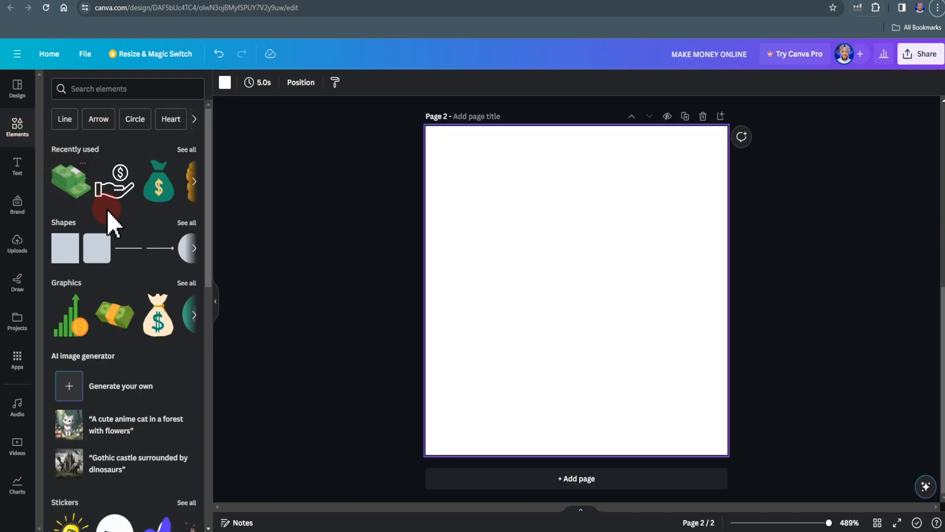
- Add a circle shape to blank page 2 of the 125 × 125 px design and fill it with red
left_click(182, 252)
left_click_drag(183, 256, 510, 259)
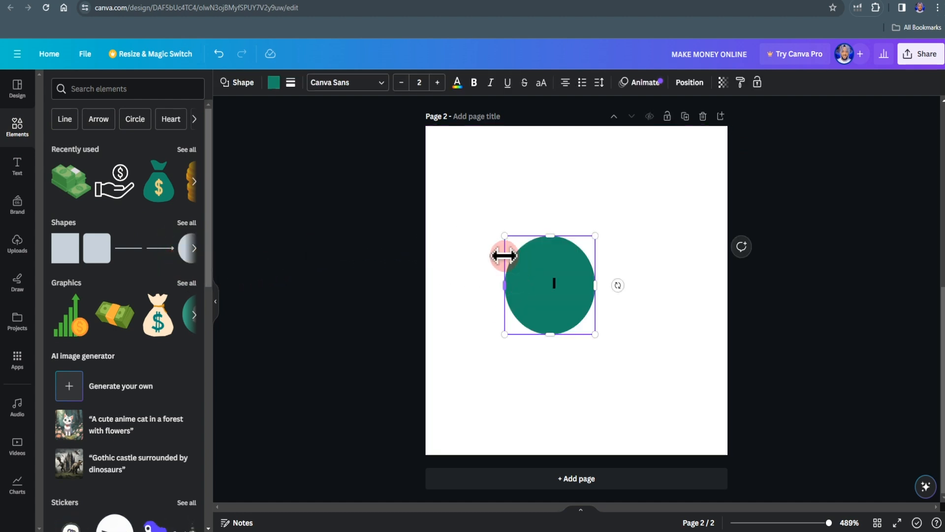
left_click(272, 82)
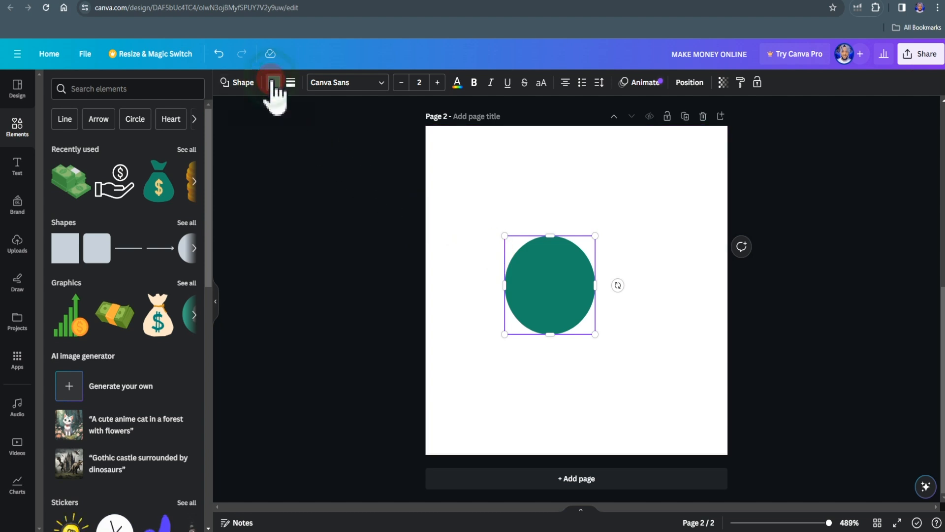
left_click(61, 381)
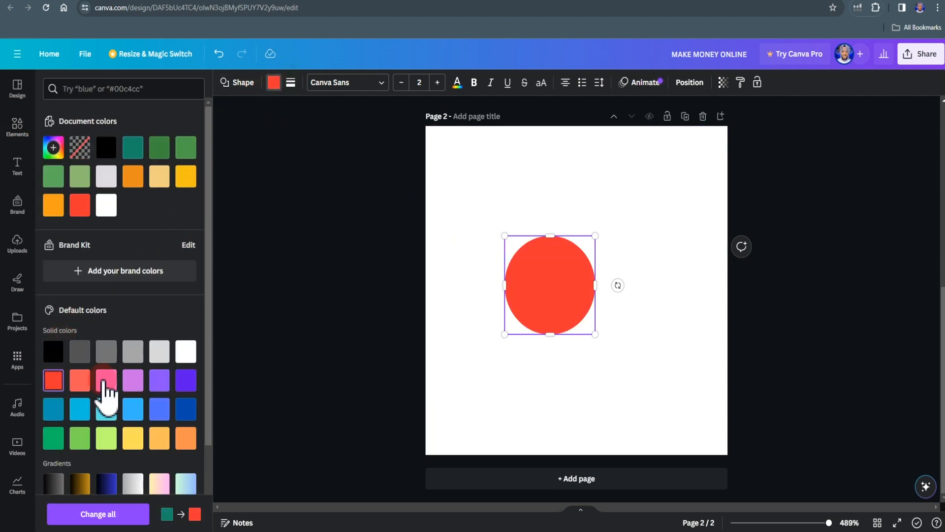
- Enlarge the red circle and place it over the page's upper-right corner, with a larger copy over the lower-left corner
left_click(594, 237)
left_click_drag(595, 234, 613, 215)
left_click_drag(570, 270, 717, 146)
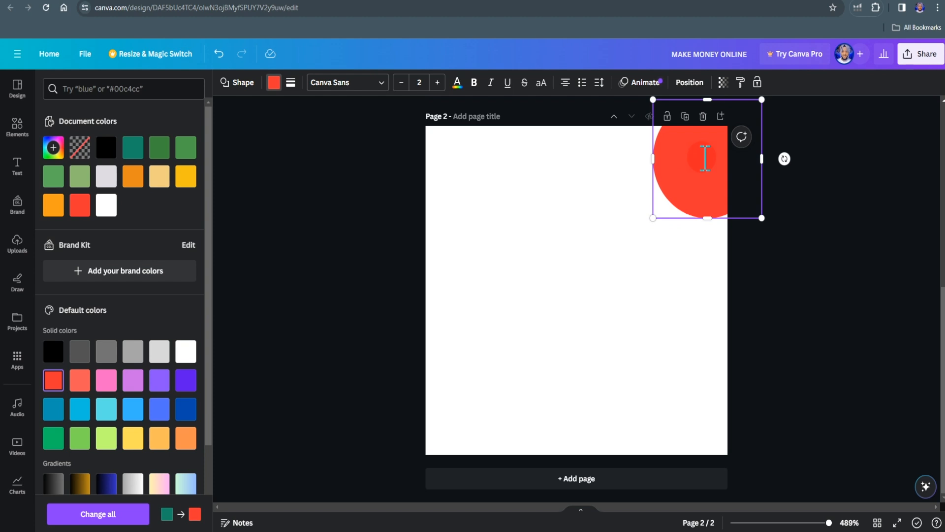
left_click_drag(705, 158, 420, 449)
left_click_drag(500, 362, 563, 301)
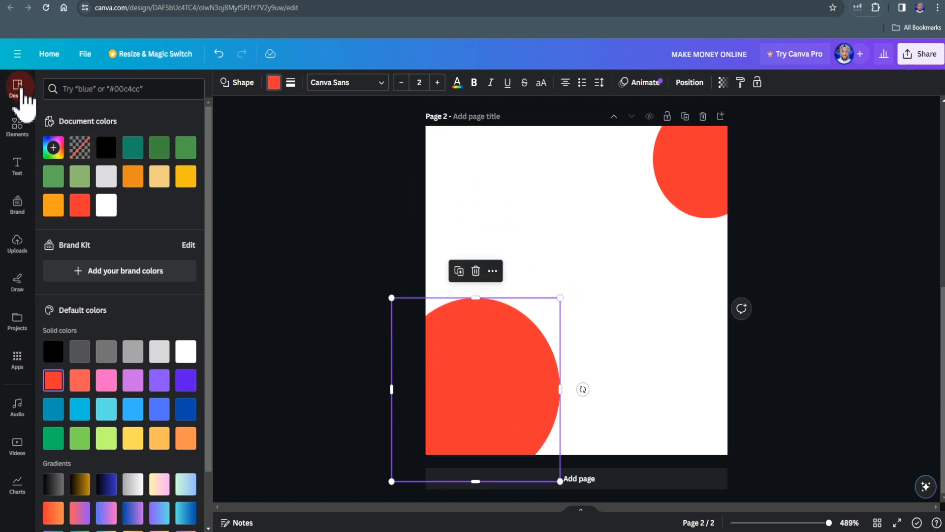
- Search the elements for "money" and place the gold coin-stack graphic, enlarged, near the middle of the page
left_click(17, 127)
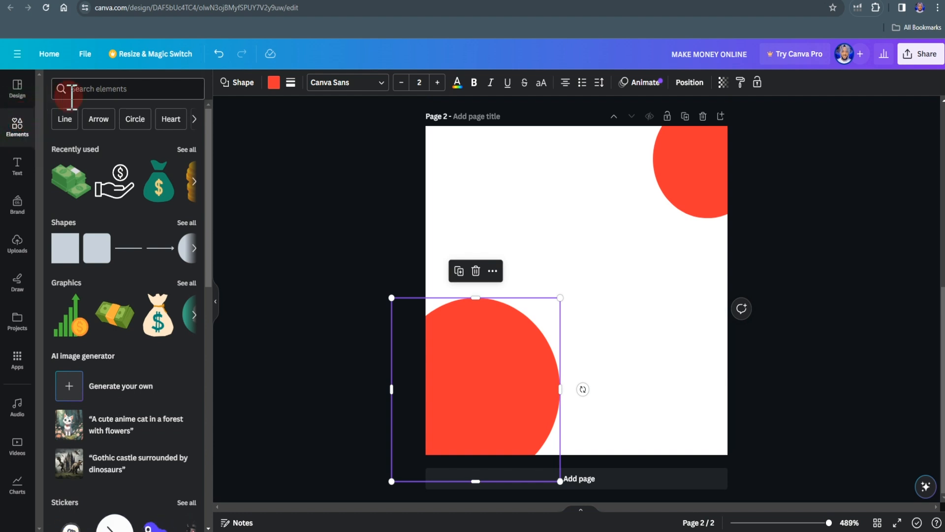
left_click(88, 90)
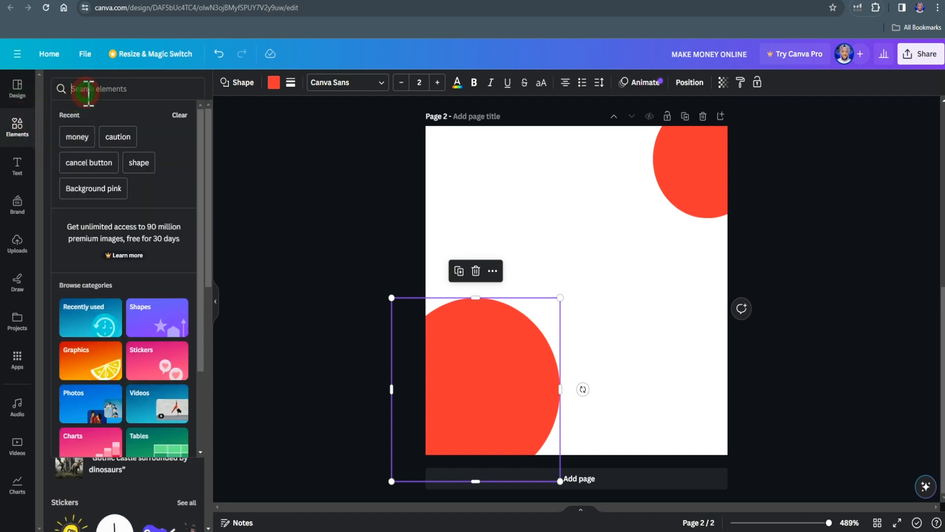
left_click(80, 136)
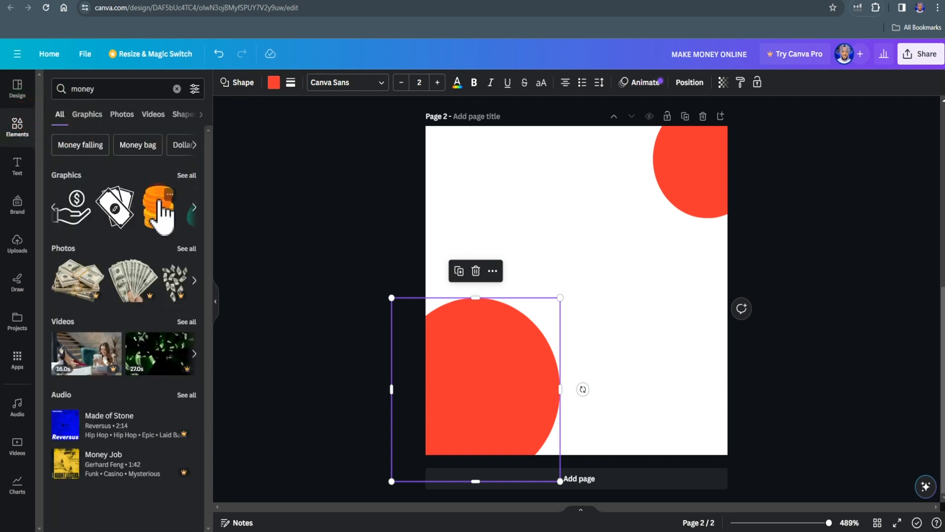
left_click_drag(157, 211, 612, 266)
left_click_drag(619, 231, 657, 190)
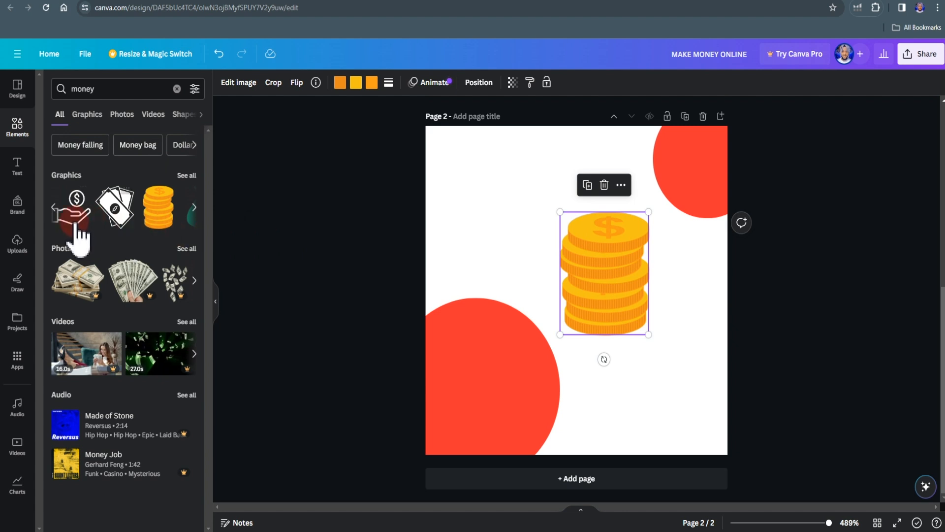
- Add the heading "MAKE MONEY ONNLINE" and place it, wrapped over three lines, in the page's upper-left area
left_click(16, 167)
left_click(96, 216)
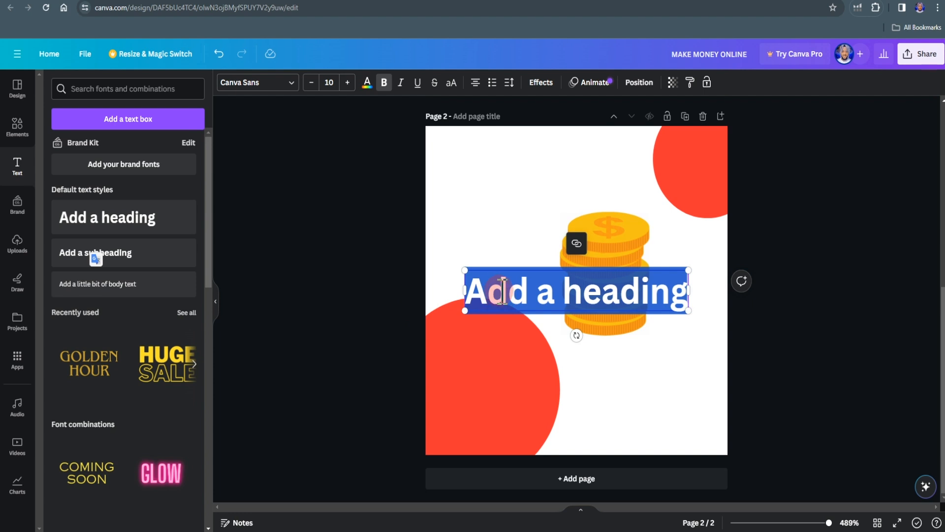
type("MAKE MONEY ONLINE")
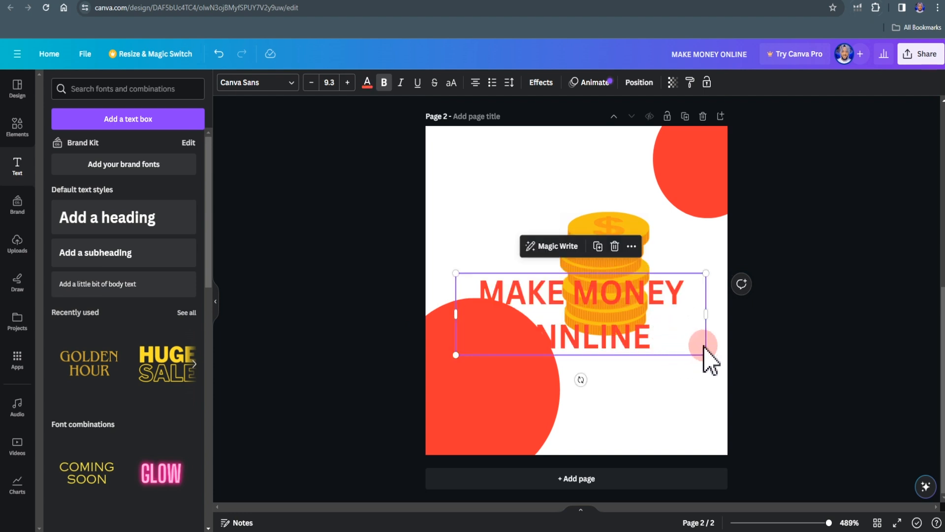
left_click_drag(607, 338, 552, 206)
left_click_drag(658, 195, 592, 196)
- Correct the heading to "MAKE MONEY ONLINE" and remove bold from the words MAKE and ONLINE
scroll(498, 231, "up", 2)
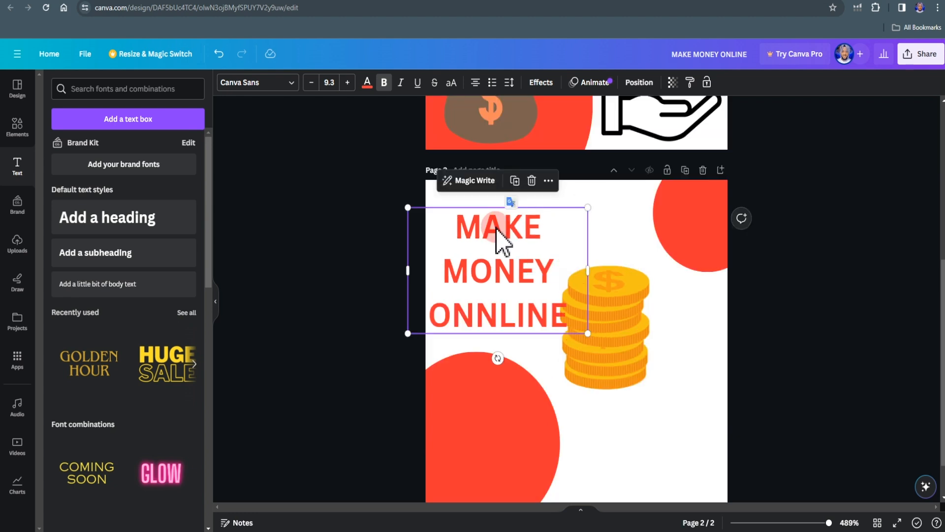
double_click(495, 228)
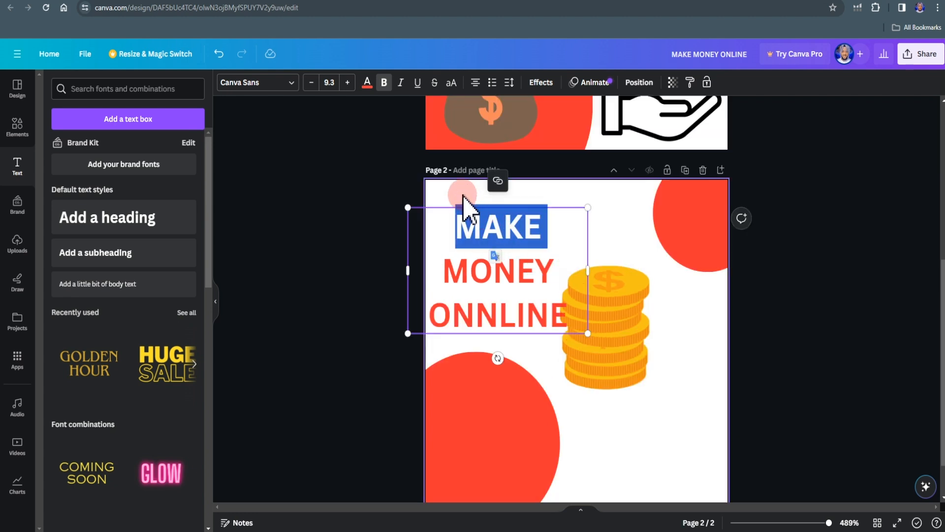
left_click(384, 91)
double_click(495, 310)
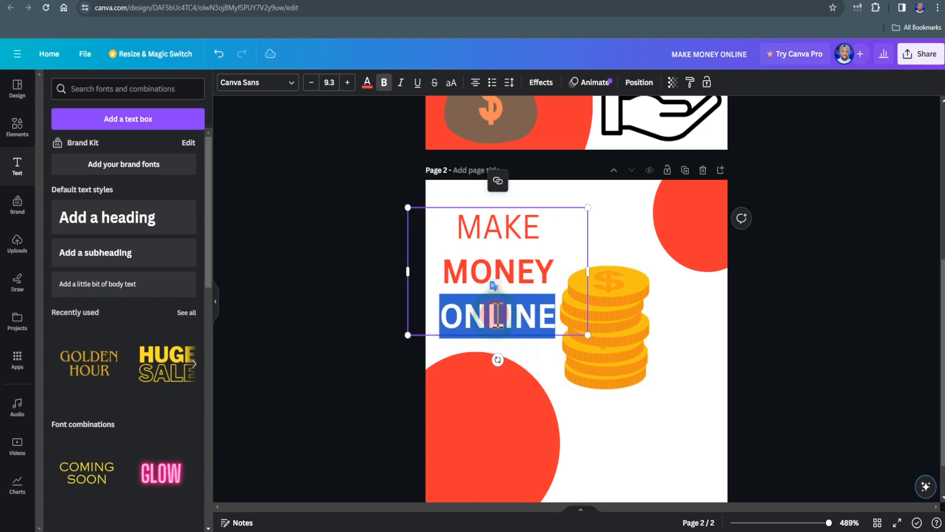
left_click(384, 91)
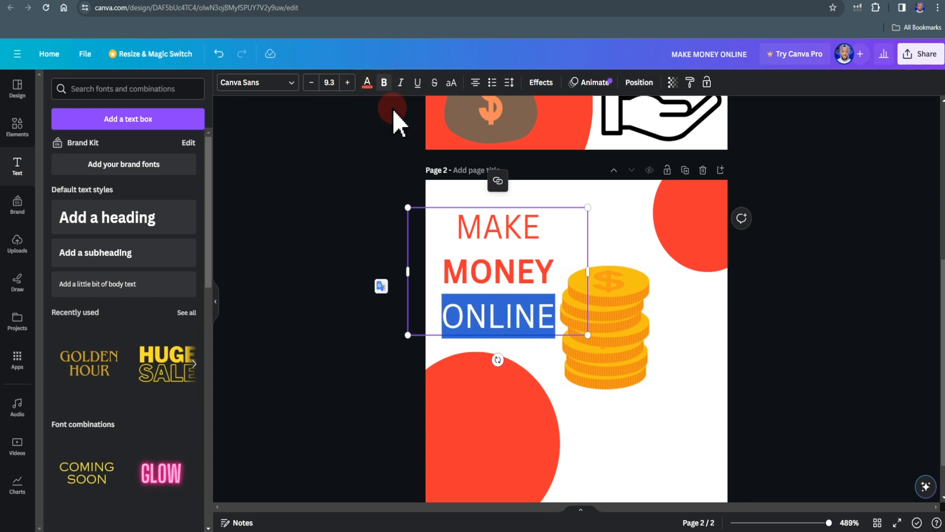
- Try enlarging the word MONEY in the heading to size 14.3
double_click(523, 276)
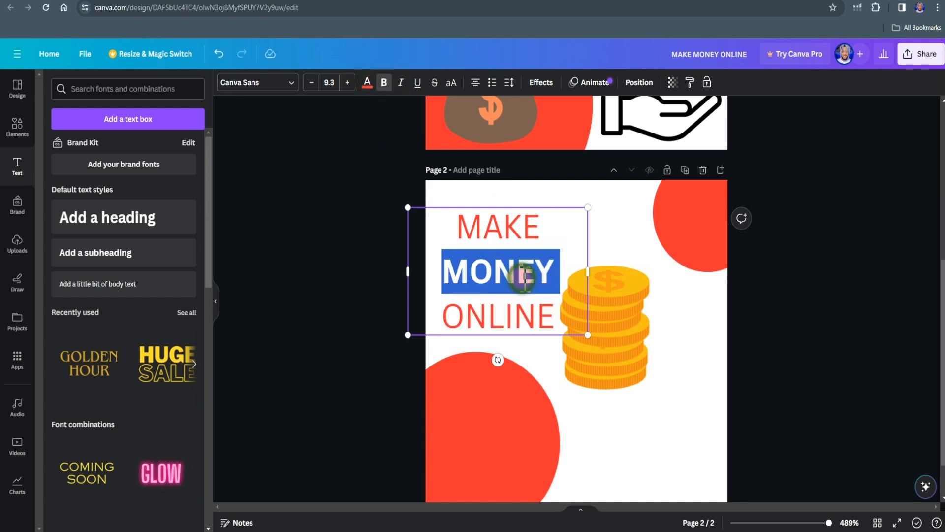
left_click(348, 82)
left_click(348, 82)
left_click(348, 82)
left_click(348, 82)
left_click(348, 82)
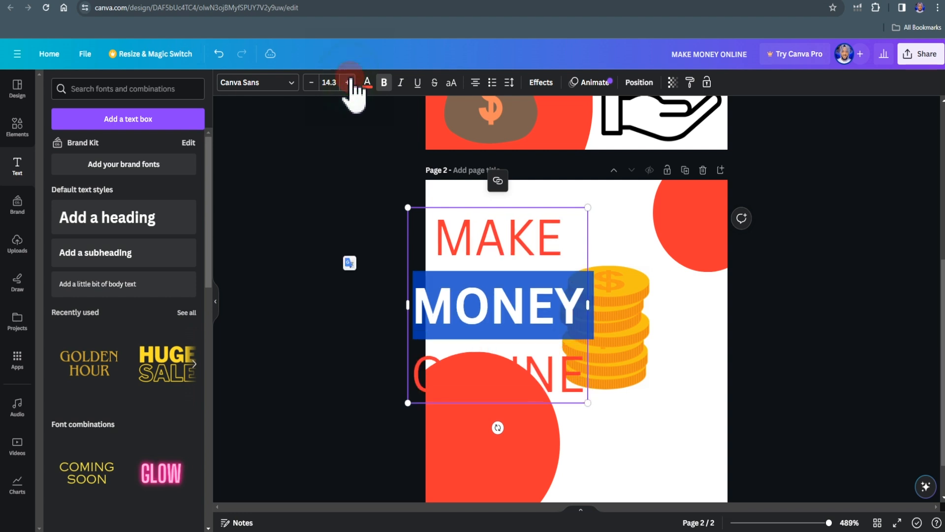
left_click(618, 239)
left_click(556, 251)
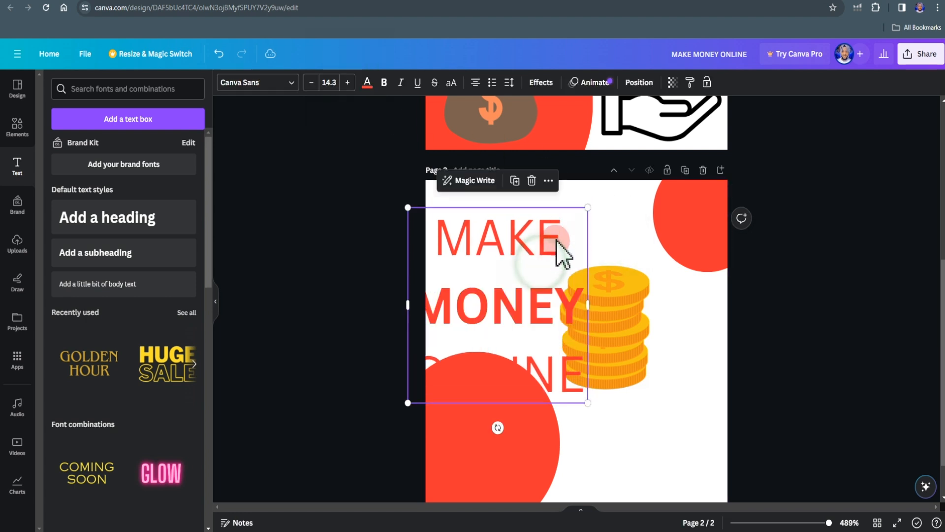
- Scale the heading down to size 9.1 and place it in the page's upper-left area, clear of the coin stack
left_click_drag(589, 209, 568, 225)
left_click_drag(521, 306, 534, 233)
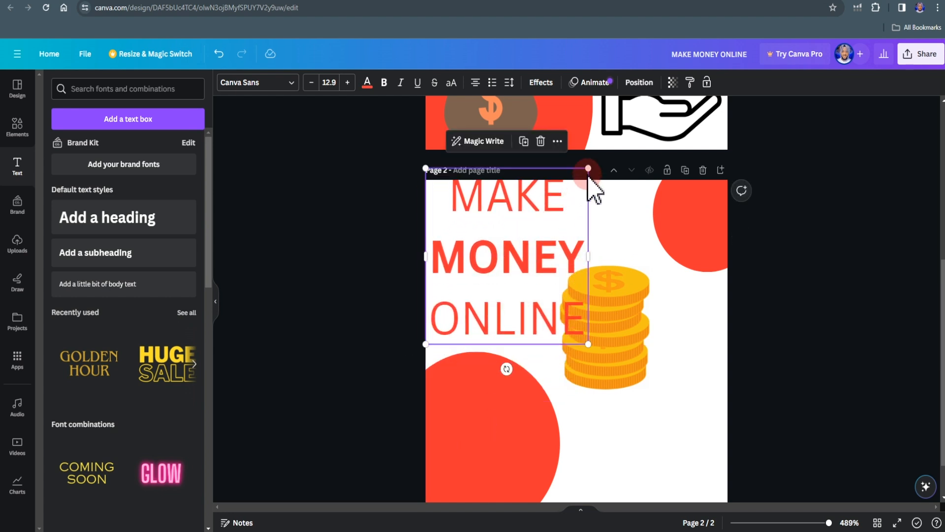
left_click_drag(588, 163, 553, 228)
left_click_drag(493, 284, 506, 260)
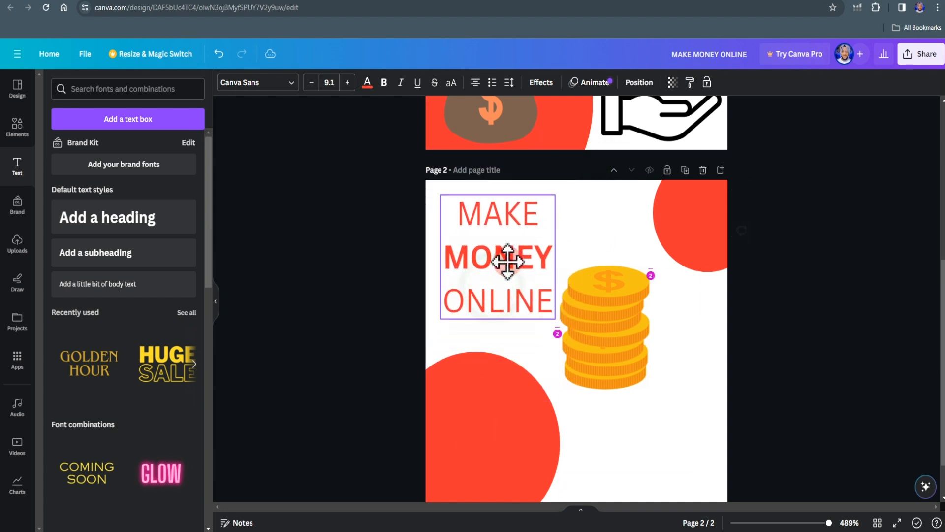
left_click(640, 416)
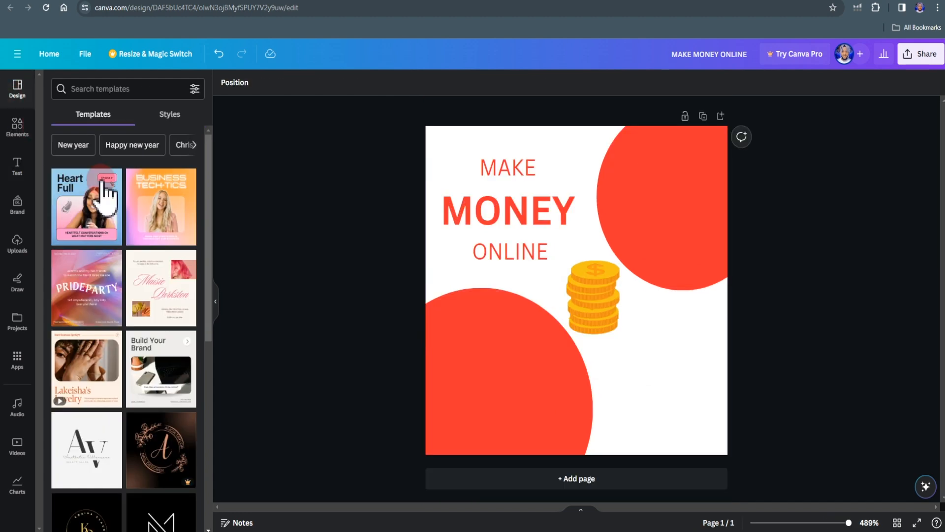
left_click(349, 279)
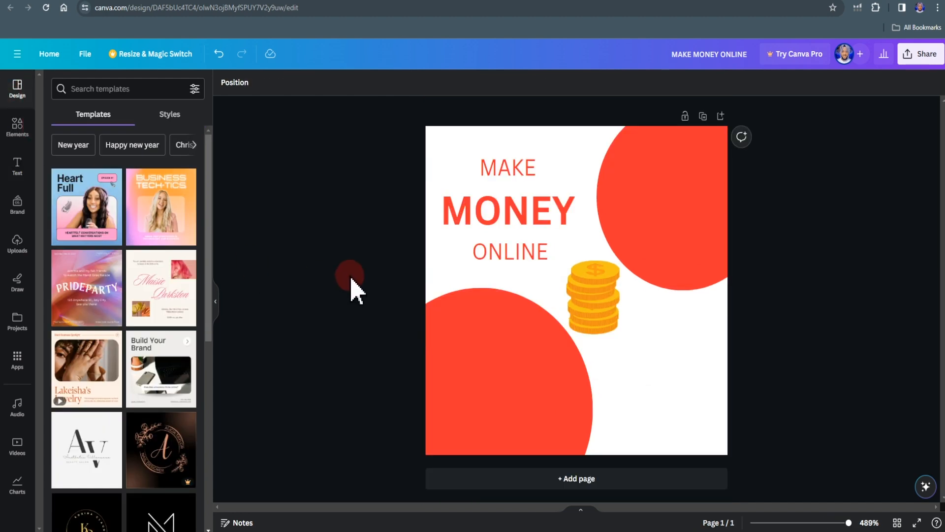
- From the "money" graphics, place the green money bag on the lower-left circle and the hand-with-coin icon in the lower-right corner
left_click(19, 132)
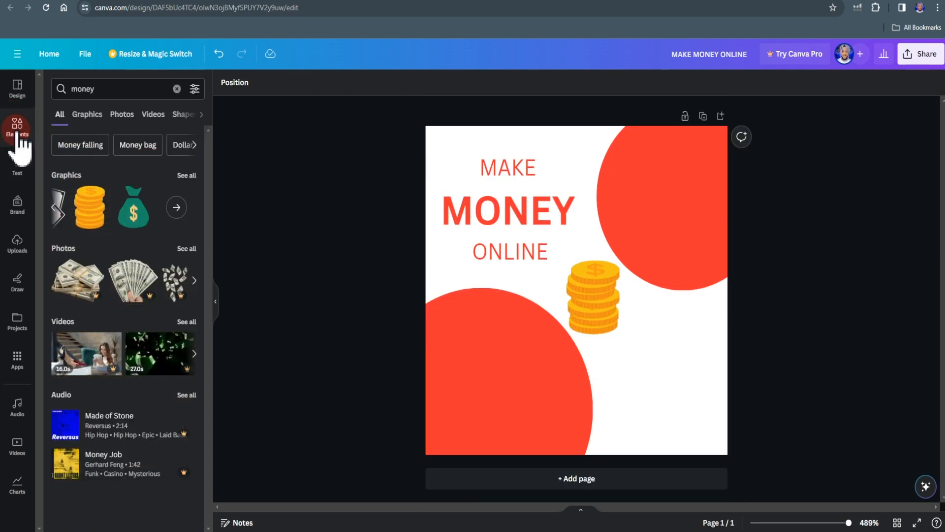
left_click(75, 89)
left_click(132, 200)
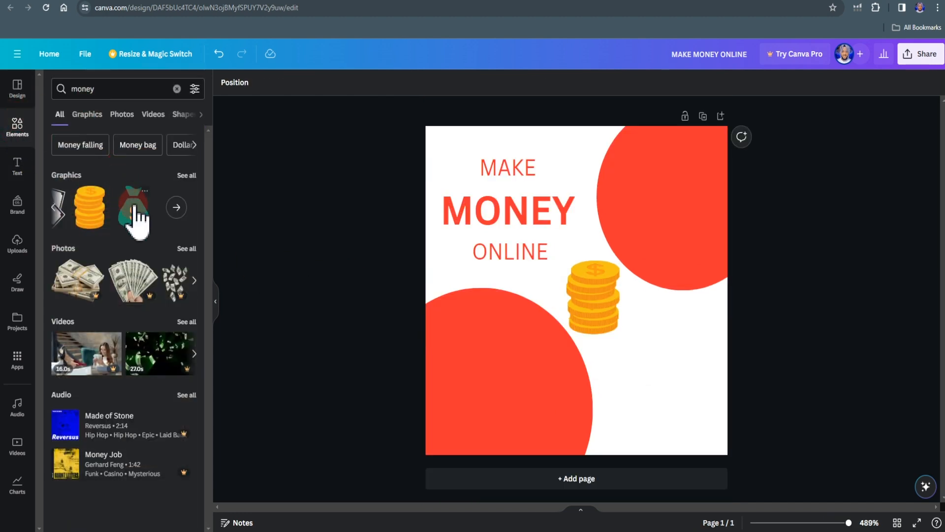
left_click_drag(137, 221, 462, 354)
left_click(177, 207)
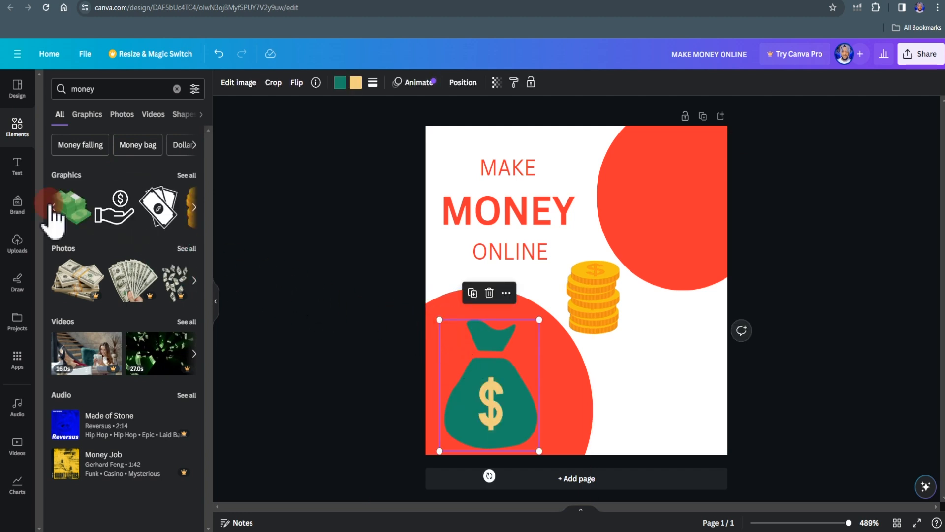
left_click_drag(113, 217, 616, 373)
left_click(746, 285)
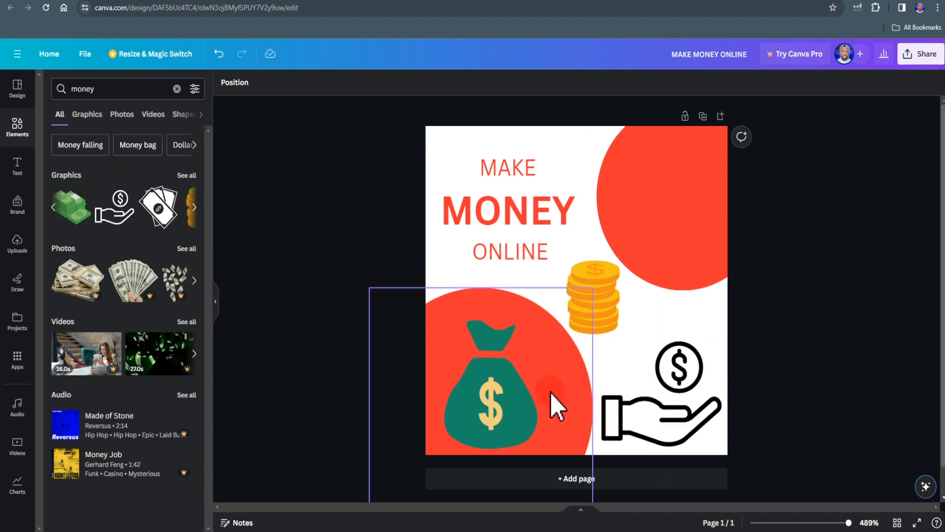
- Set the money bag's transparency to 58
left_click(502, 405)
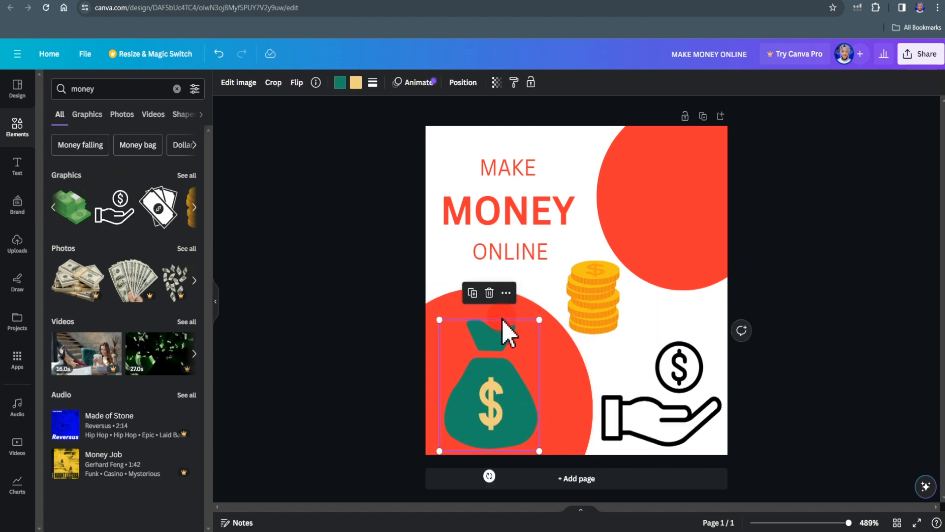
left_click(496, 82)
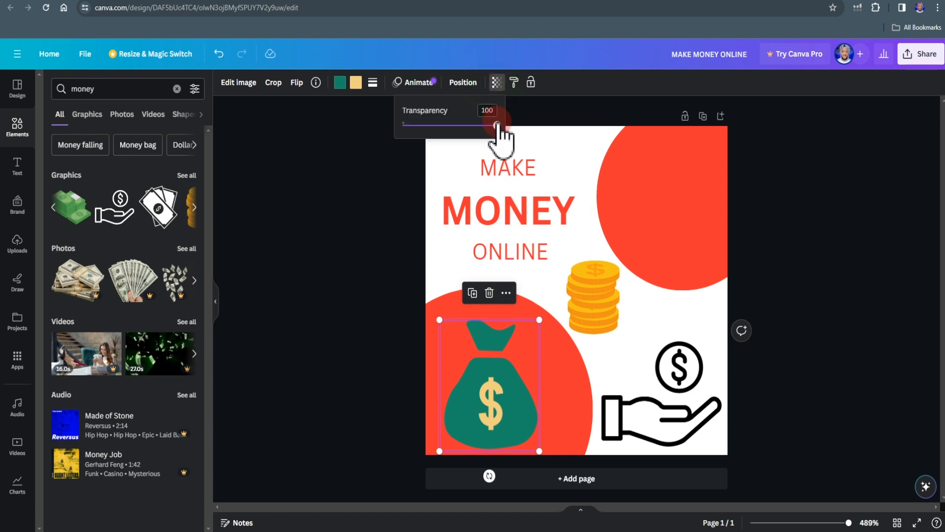
left_click_drag(497, 125, 459, 126)
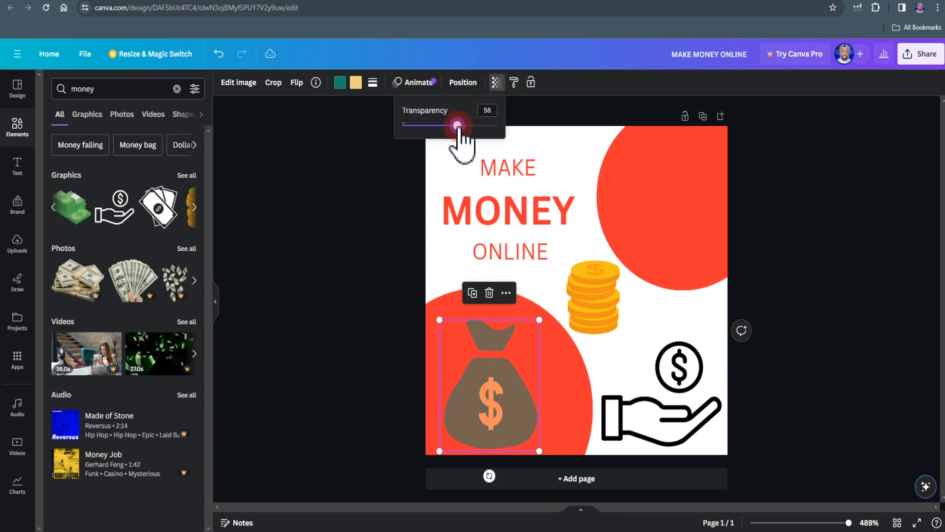
left_click(390, 295)
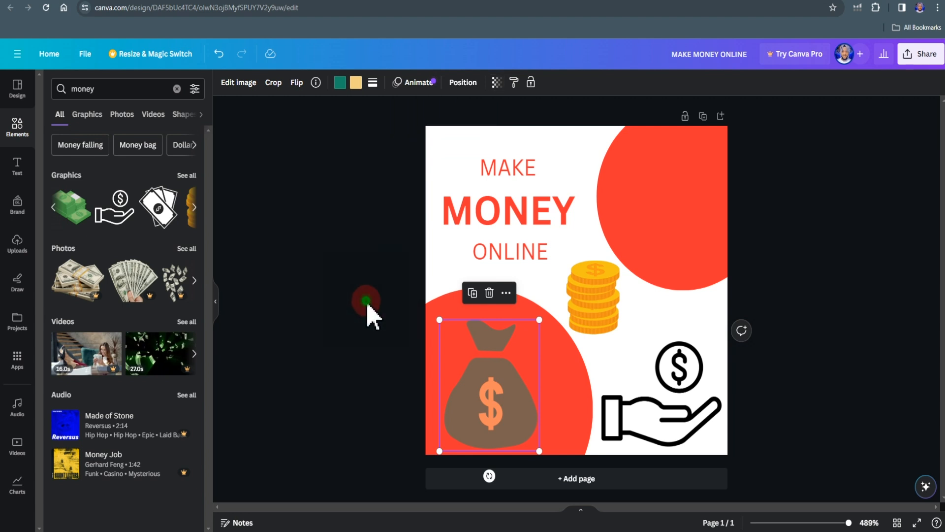
left_click(363, 327)
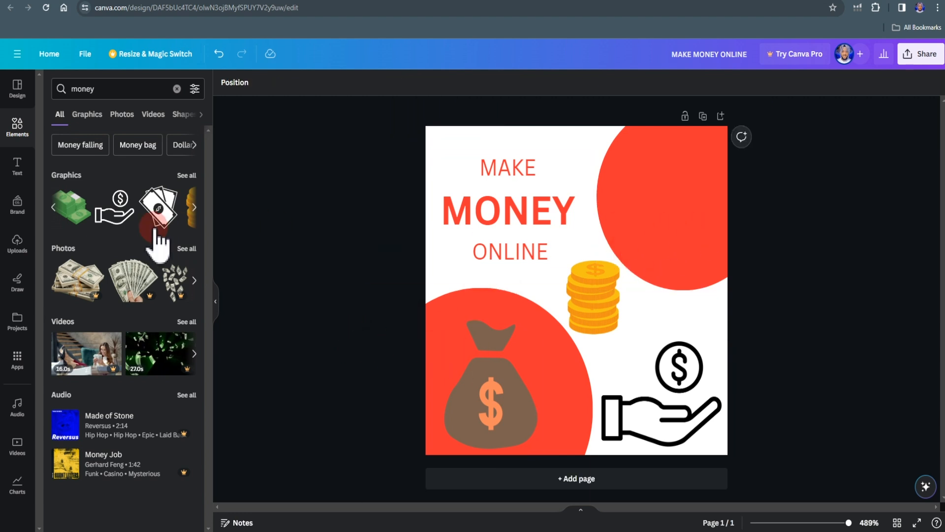
- Place the green banknote stack on the upper-right red circle and set its transparency to 68
left_click_drag(72, 211, 626, 185)
left_click_drag(730, 259, 717, 246)
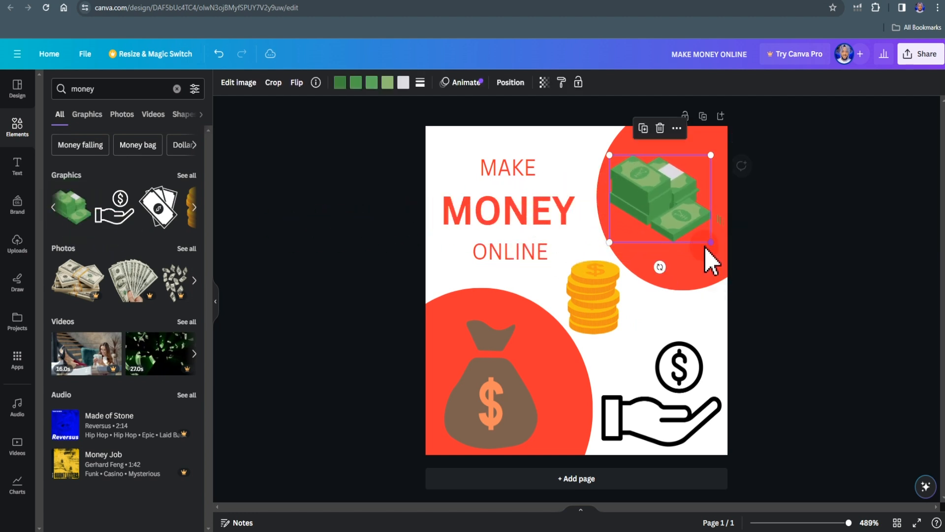
left_click(544, 83)
left_click_drag(544, 127, 515, 129)
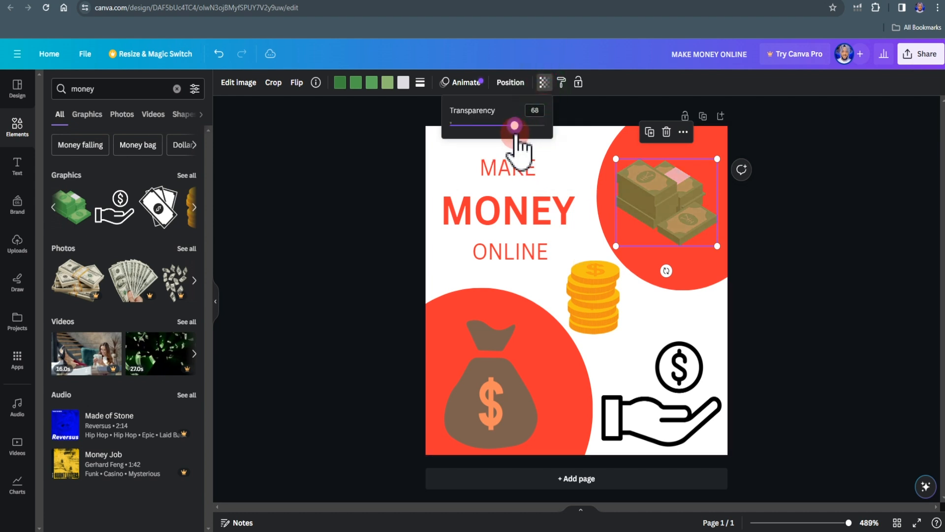
left_click(342, 265)
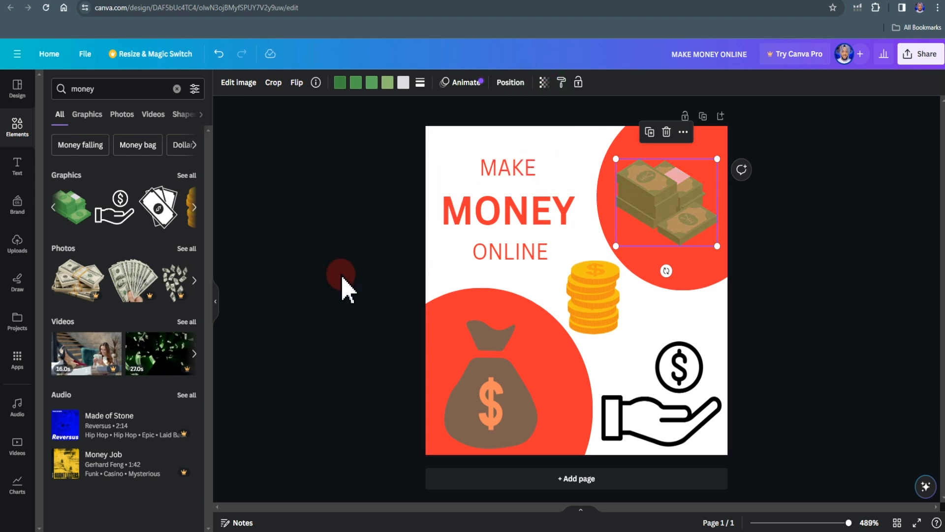
left_click(343, 278)
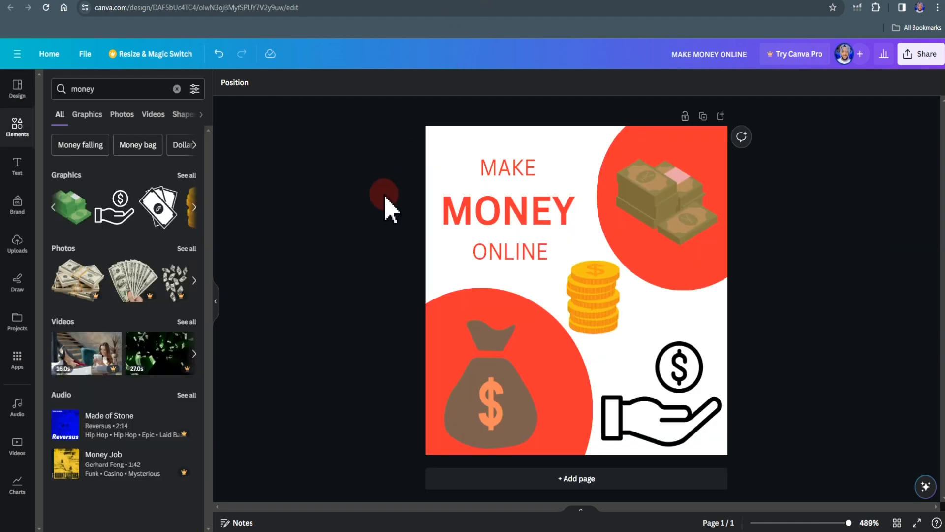
- Copy all elements of the 125 × 125 px design and paste them into the blank 728 × 90 px design
left_click(443, 185)
key("ctrl+a")
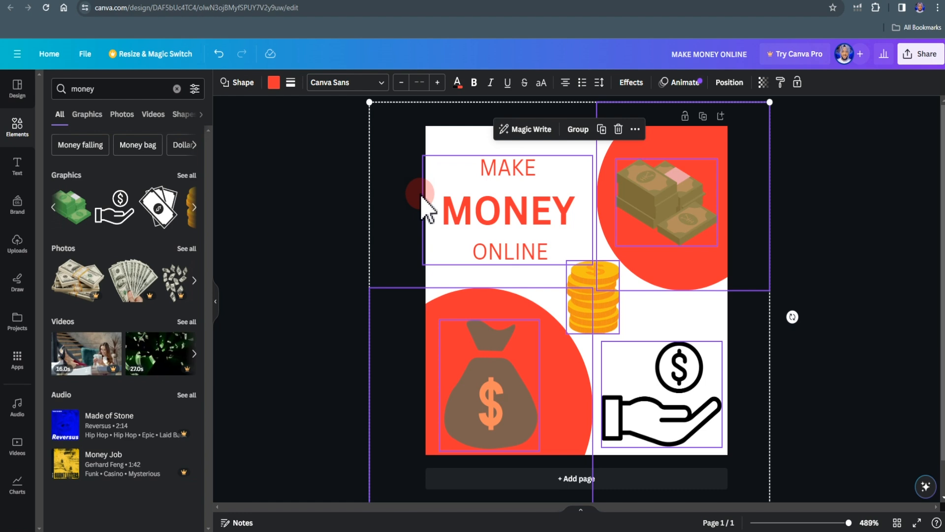
left_click(411, 0)
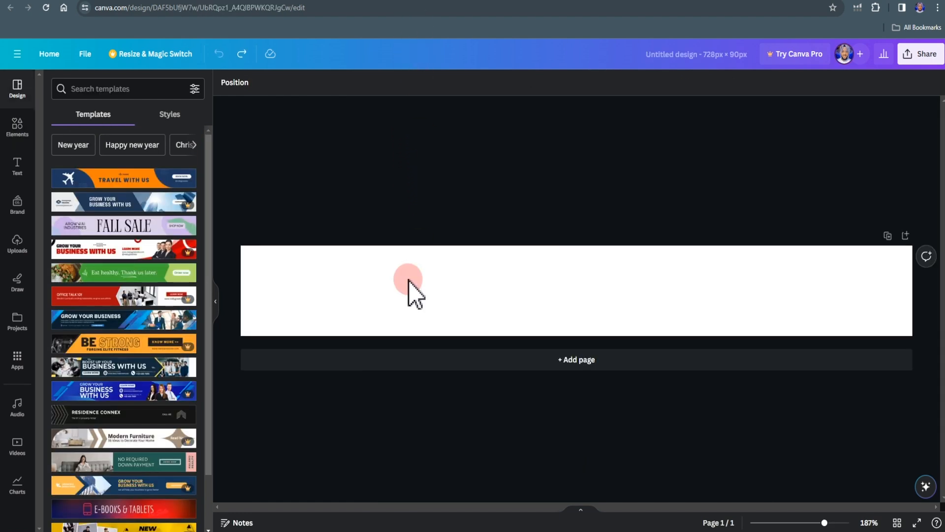
left_click(379, 301)
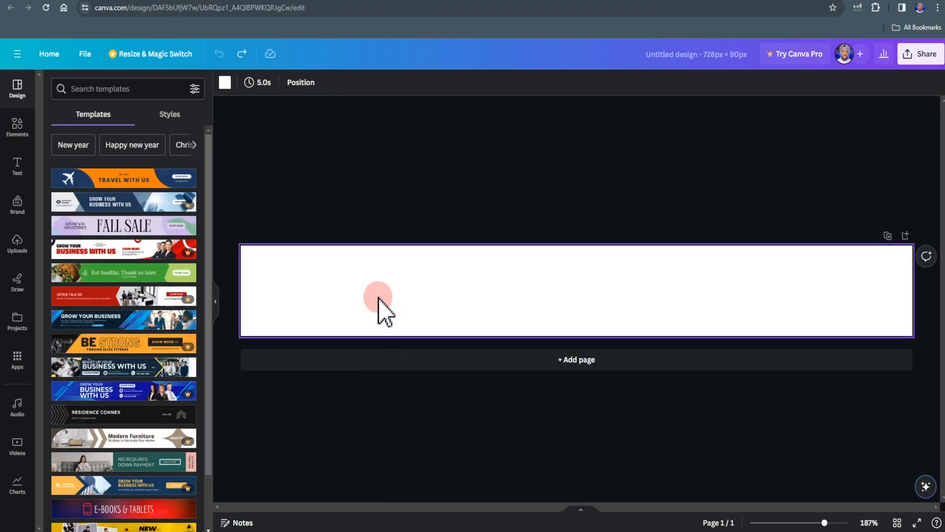
key("ctrl+v")
- Enlarge one pasted red circle over the banner's upper-right corner and shift the other partly off its lower-left corner
left_click(354, 311)
left_click_drag(328, 279, 553, 317)
left_click_drag(603, 282, 873, 248)
left_click(261, 325)
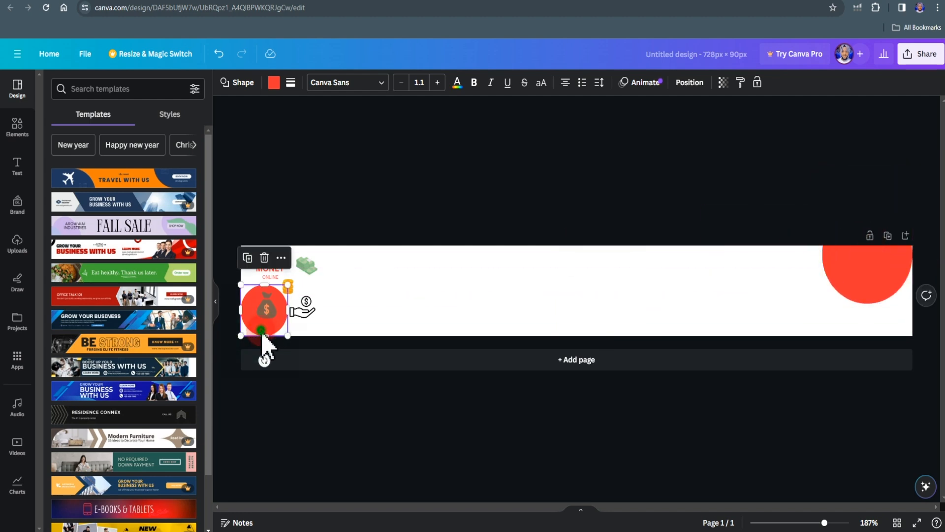
left_click_drag(263, 333, 257, 351)
- Duplicate the large red circle and place the copy partly off the banner's bottom edge, right of centre
left_click(865, 268)
key("ctrl+d")
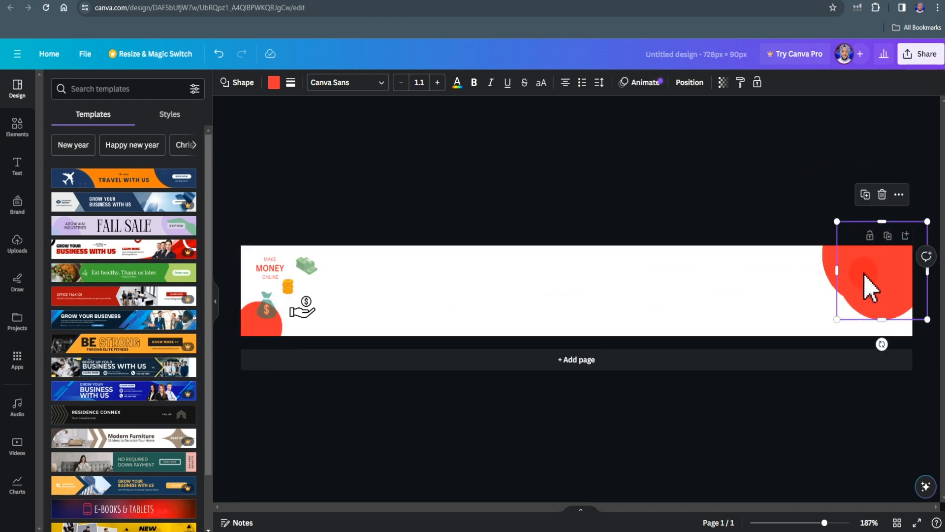
left_click_drag(871, 281, 722, 355)
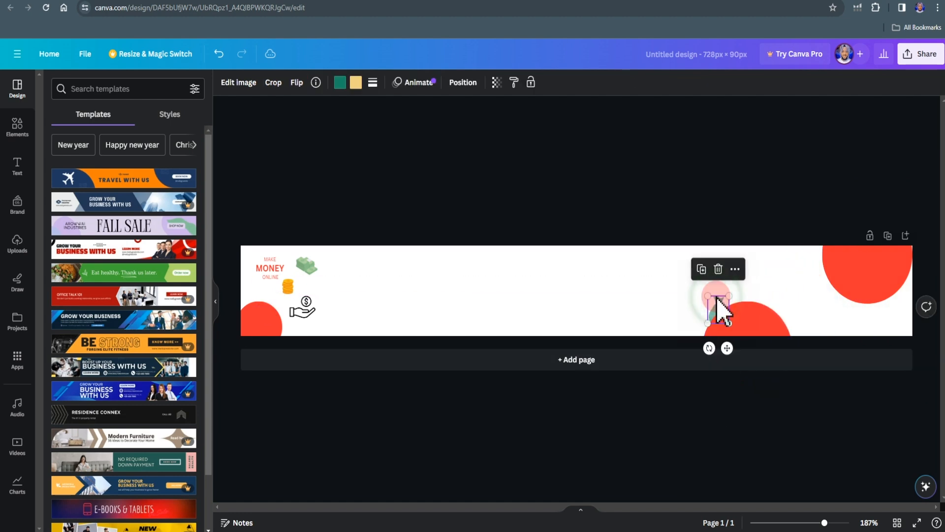
- Bring the money bag to the front and position it on the red circle at the banner's bottom edge
right_click(718, 307)
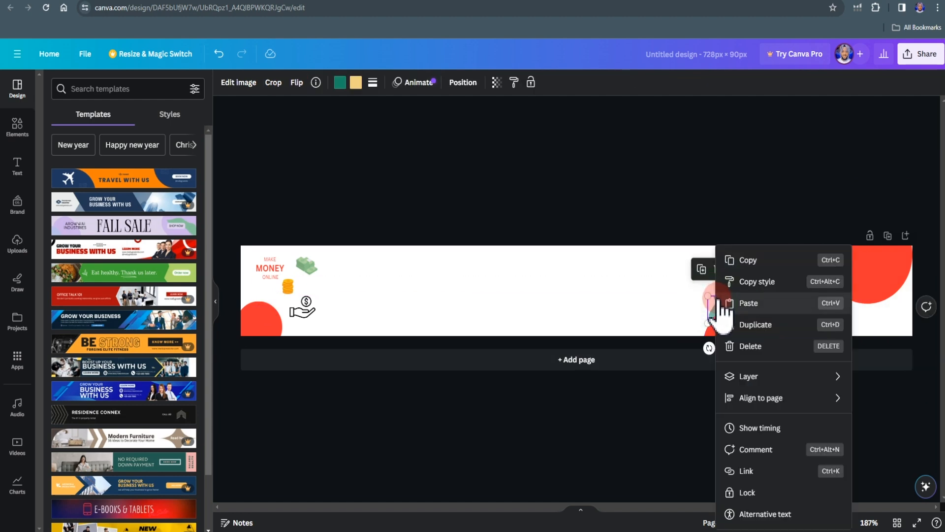
left_click(760, 377)
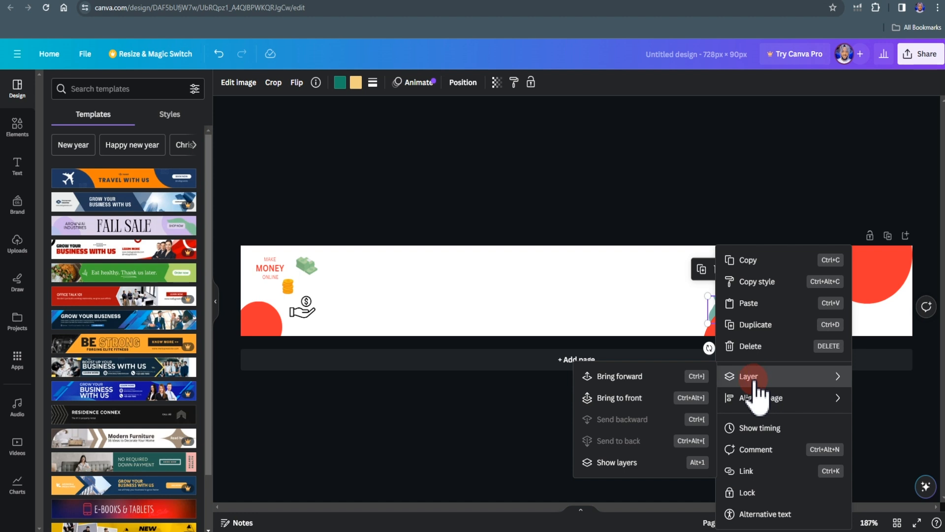
left_click(665, 397)
left_click_drag(731, 325, 742, 319)
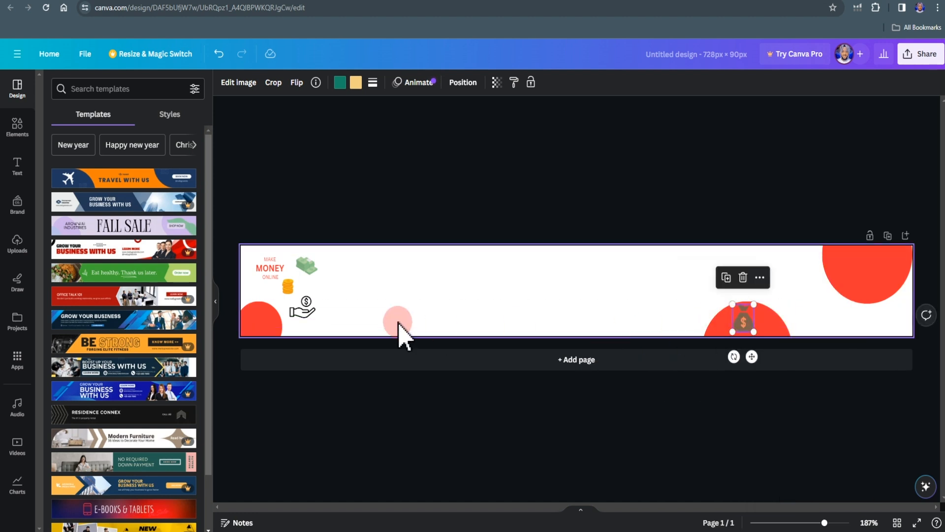
- Move the hand-with-coin icon beside the bottom-edge circle and the gold coin stack away from the banner's left end
left_click(313, 318)
left_click(312, 311)
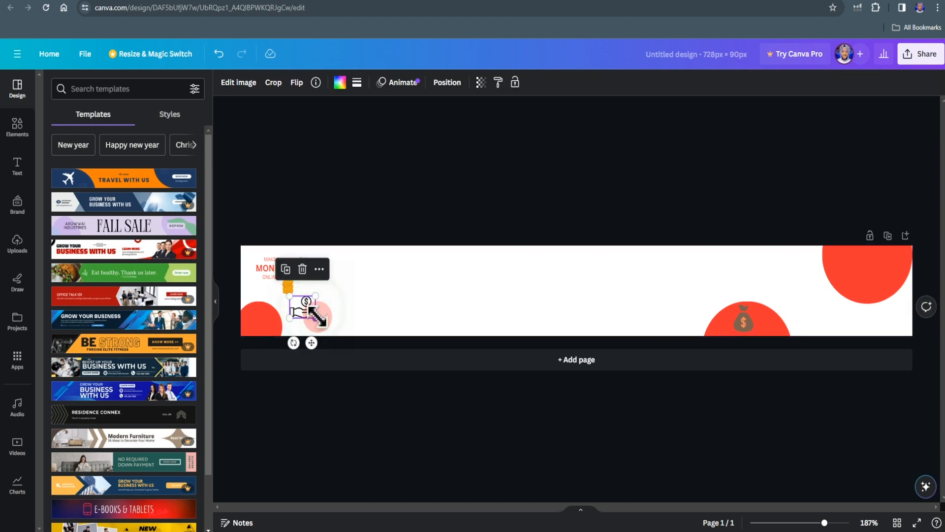
left_click_drag(315, 318, 651, 307)
left_click(500, 198)
left_click_drag(291, 283, 432, 316)
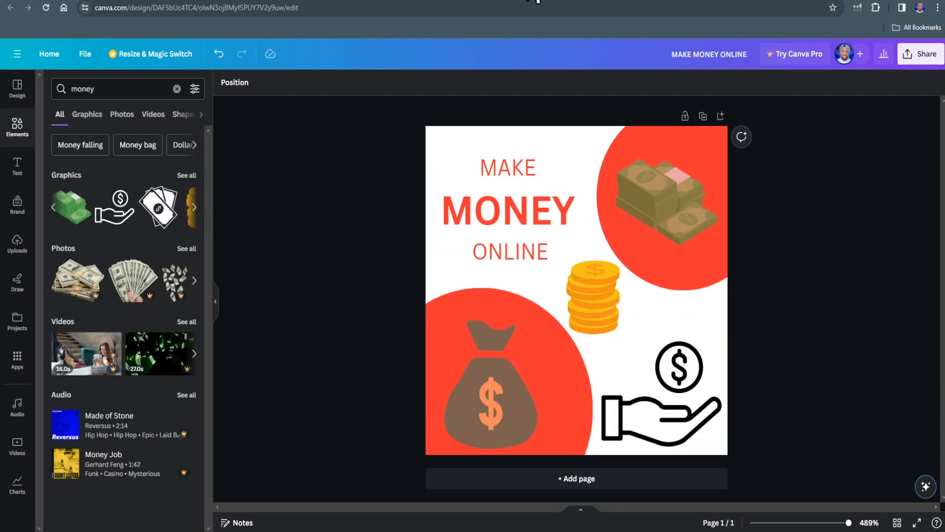
- Switch to CPAGrip and open its URL / File Lockers section
left_click(559, 2)
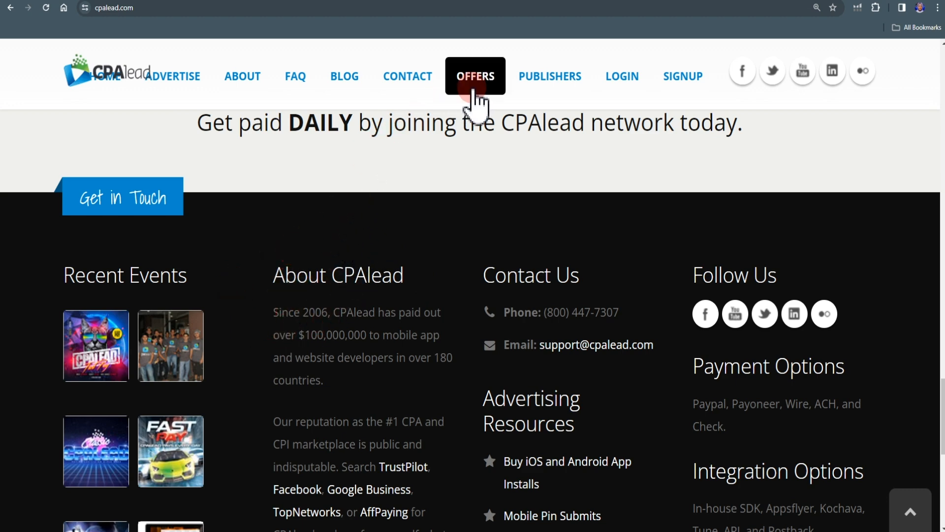
left_click(628, 2)
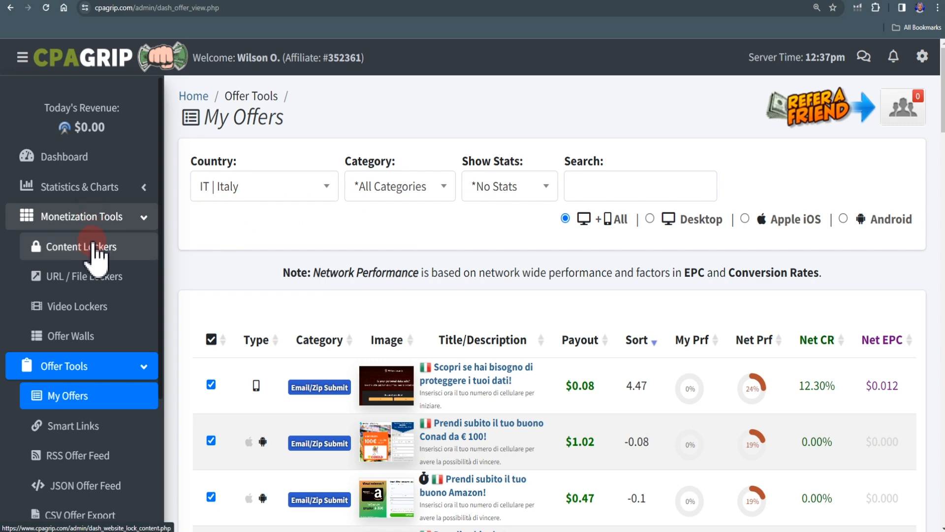
left_click(88, 277)
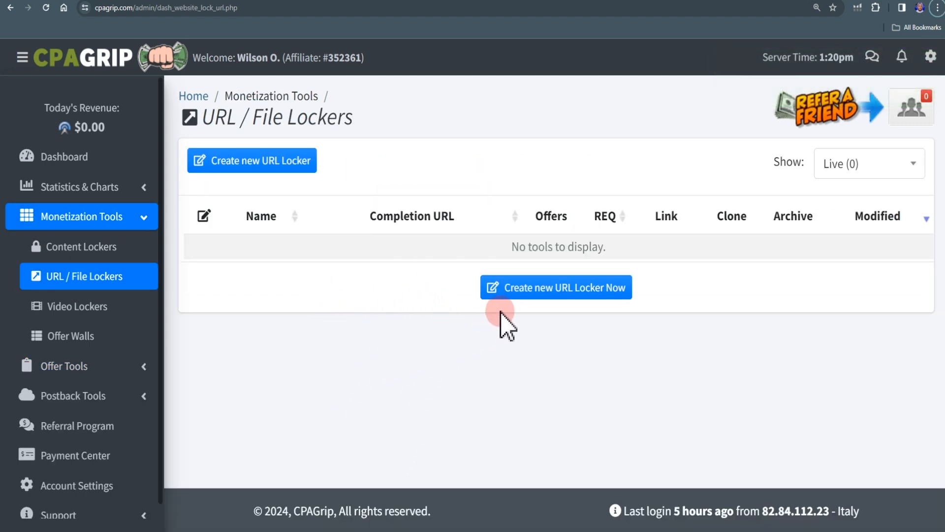
- Start a new URL locker and agree to the Terms of Service to reach its editor
left_click(561, 289)
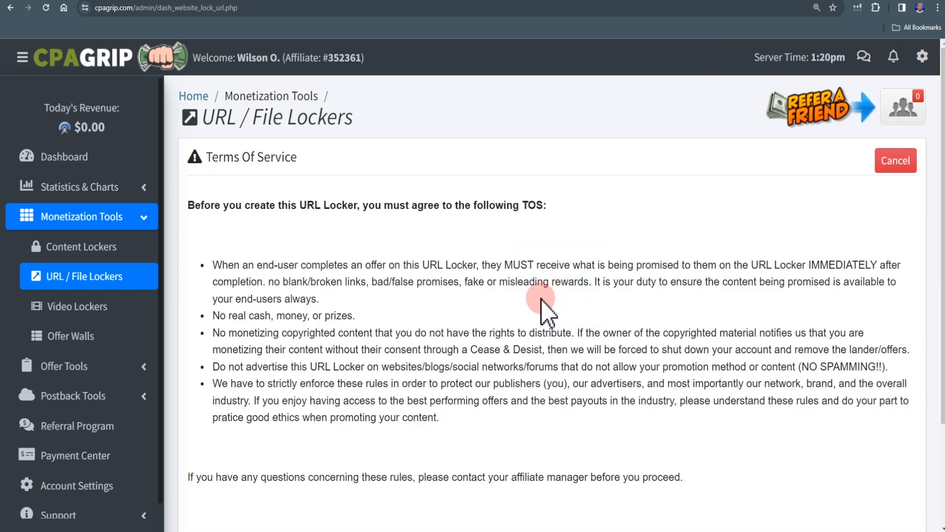
scroll(524, 379, "down", 2)
left_click(251, 449)
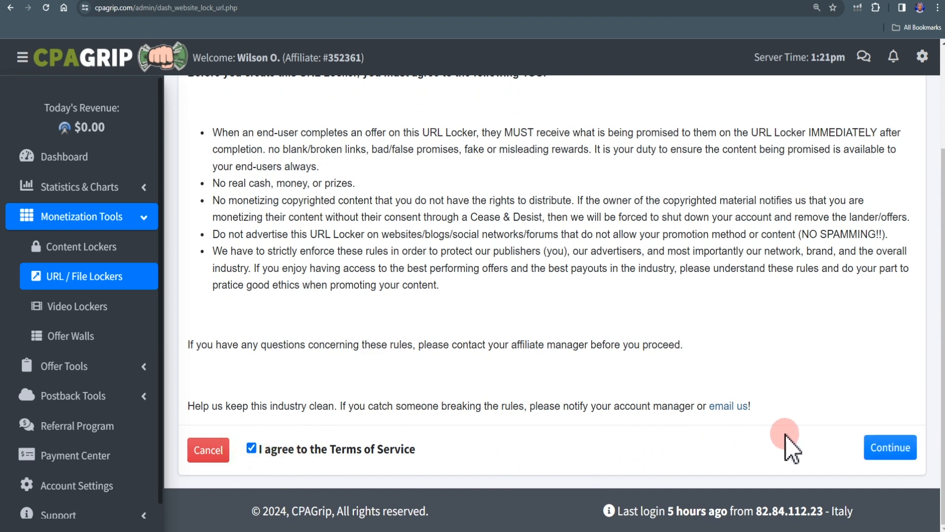
left_click(911, 444)
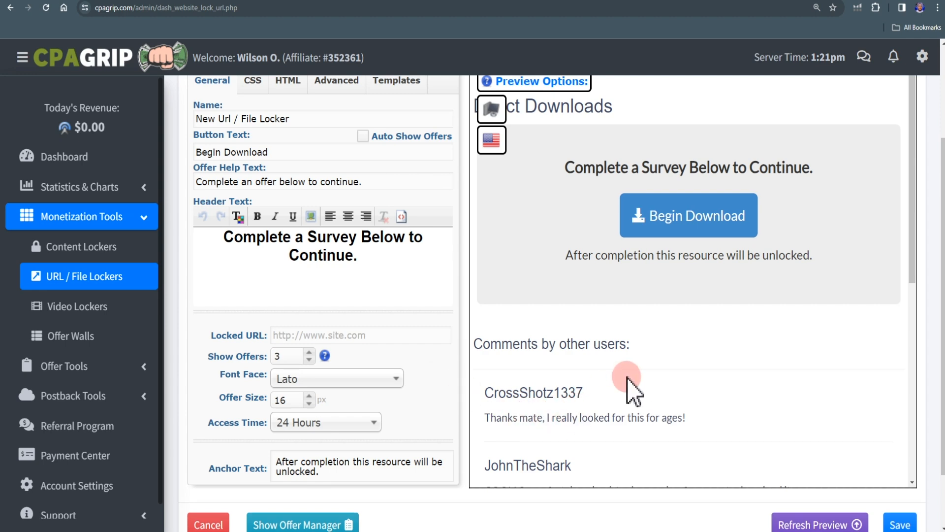
- Browse the locker templates and apply the CAPTCHA template
scroll(582, 387, "up", 1)
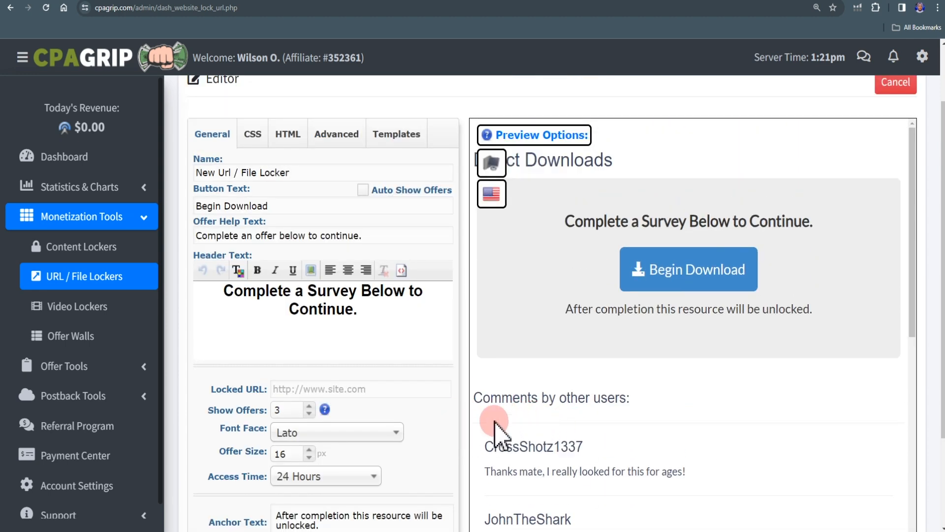
left_click(393, 137)
scroll(355, 472, "down", 5)
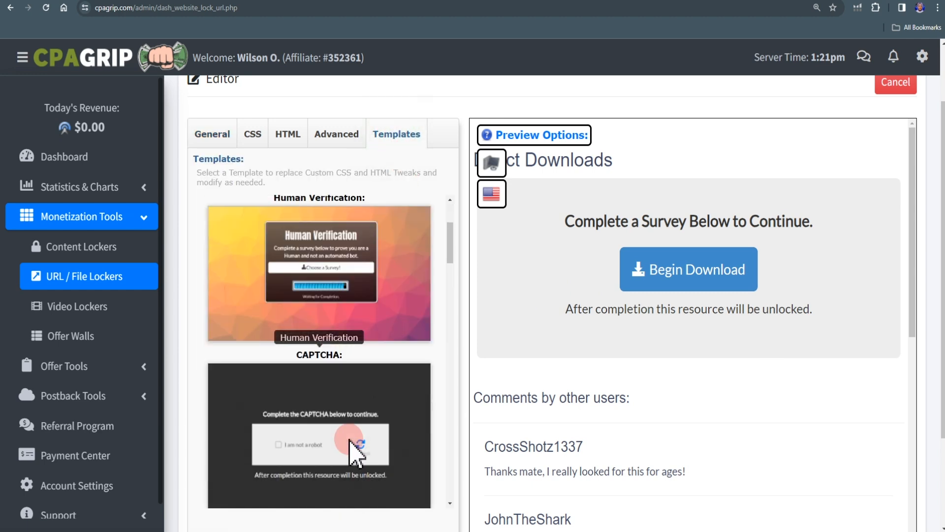
scroll(352, 455, "down", 8)
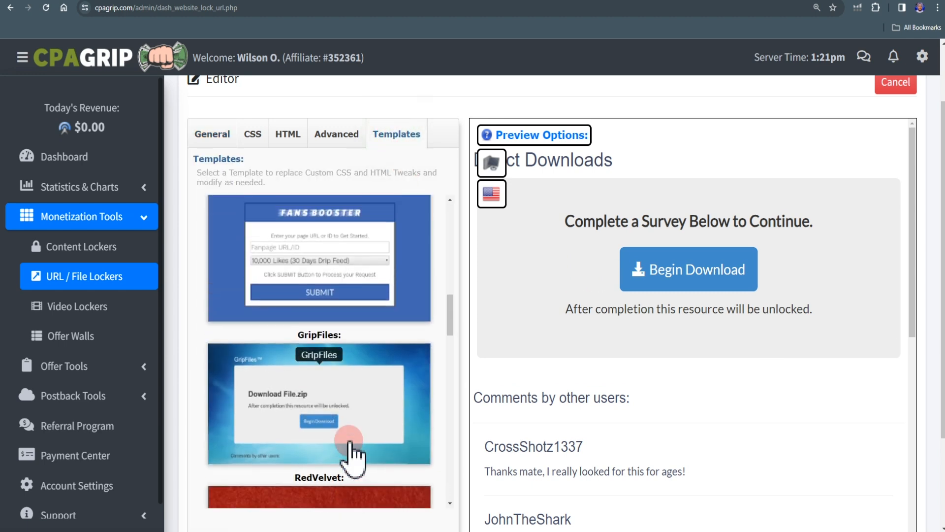
scroll(355, 455, "up", 3)
scroll(352, 455, "up", 5)
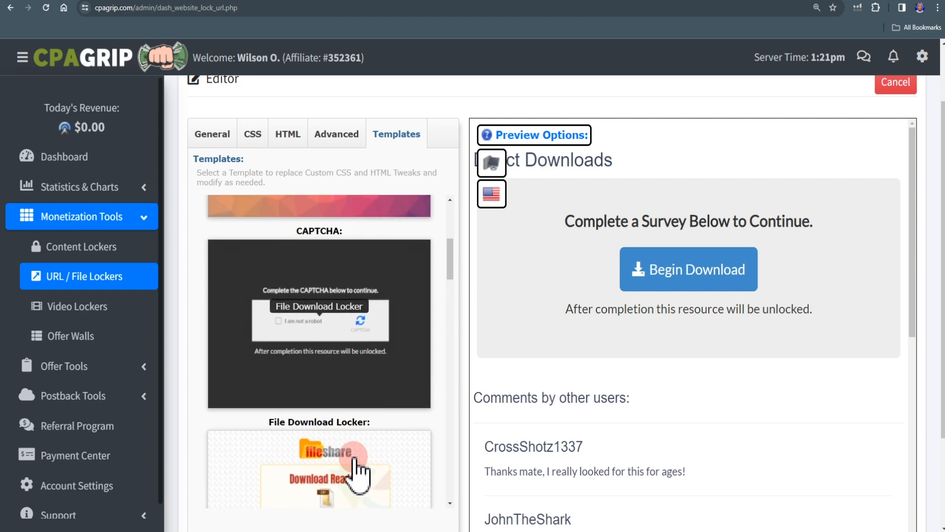
left_click(321, 366)
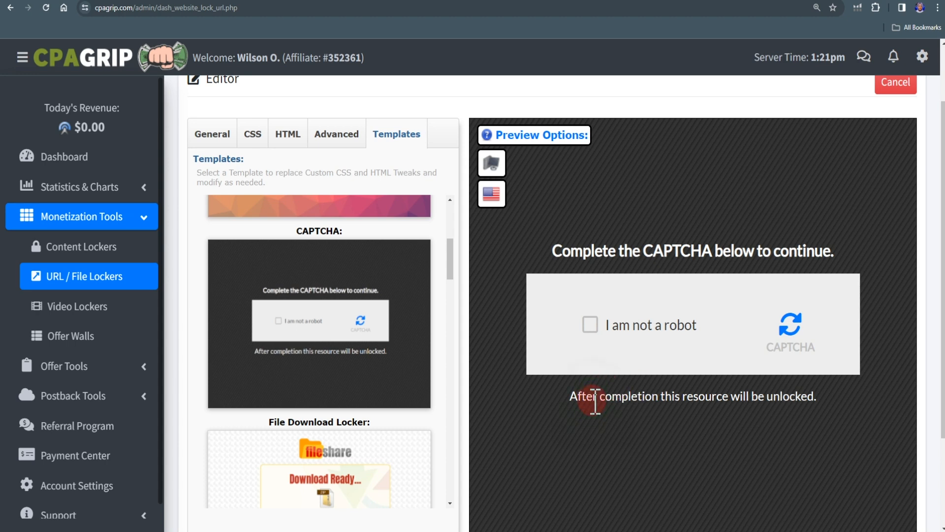
- Clear the locker's anchor text in the general settings and restore it as "After completion this resource will be unlocked."
left_click(202, 133)
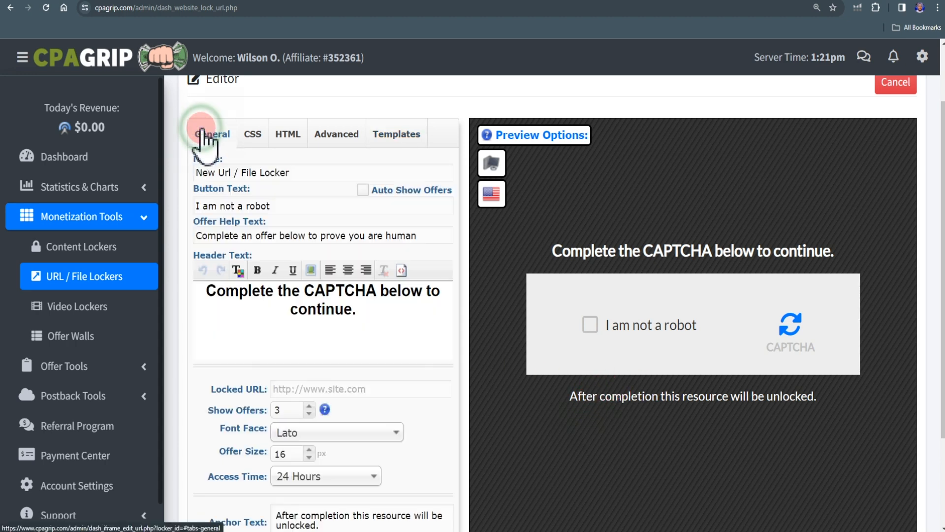
left_click(570, 239)
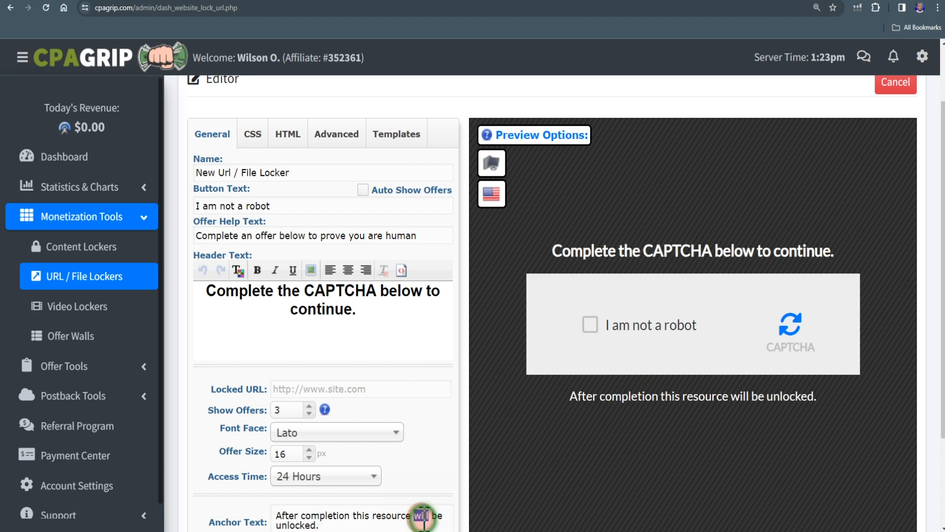
key("ctrl+a")
key("BackSpace")
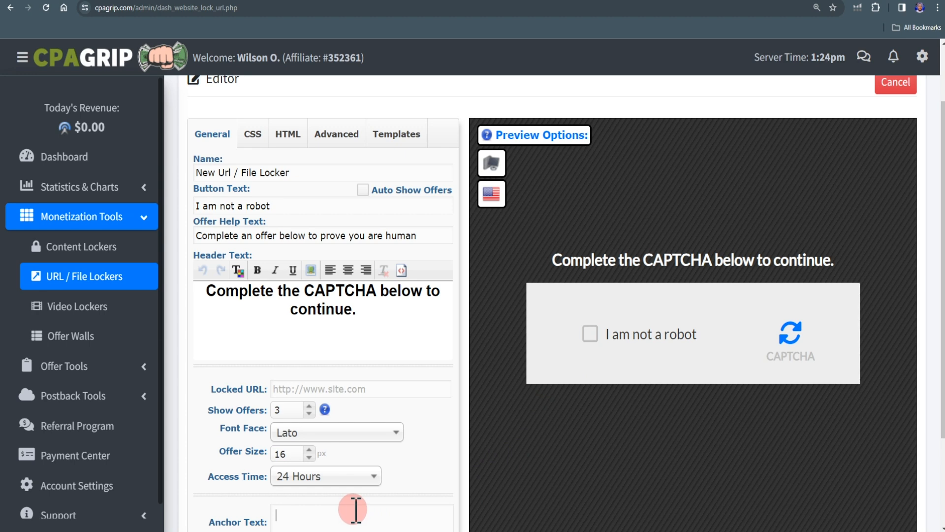
type("After completion this resource will be unlocked.")
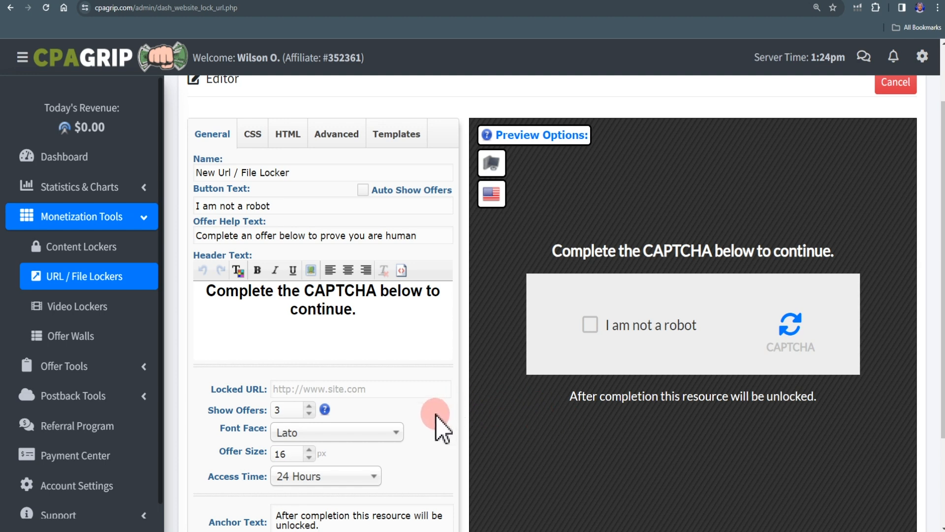
- Switch to plr.me and search its products for "MAKE MONEY ONLINE" as content for the locked URL
left_click(342, 389)
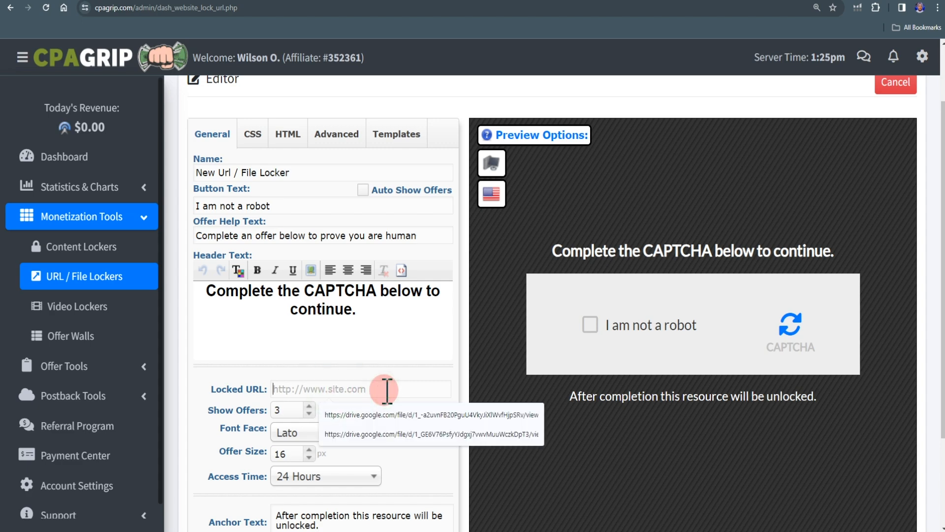
left_click(255, 0)
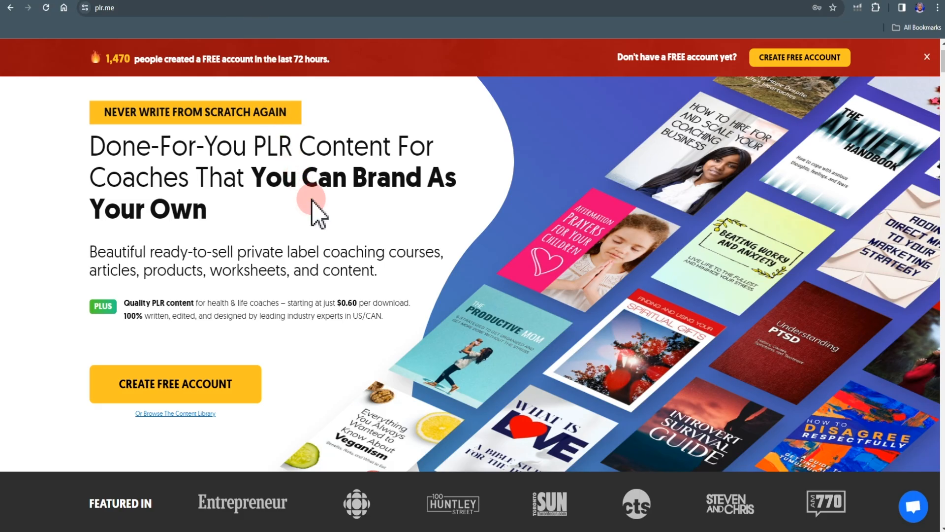
scroll(440, 352, "up", 1)
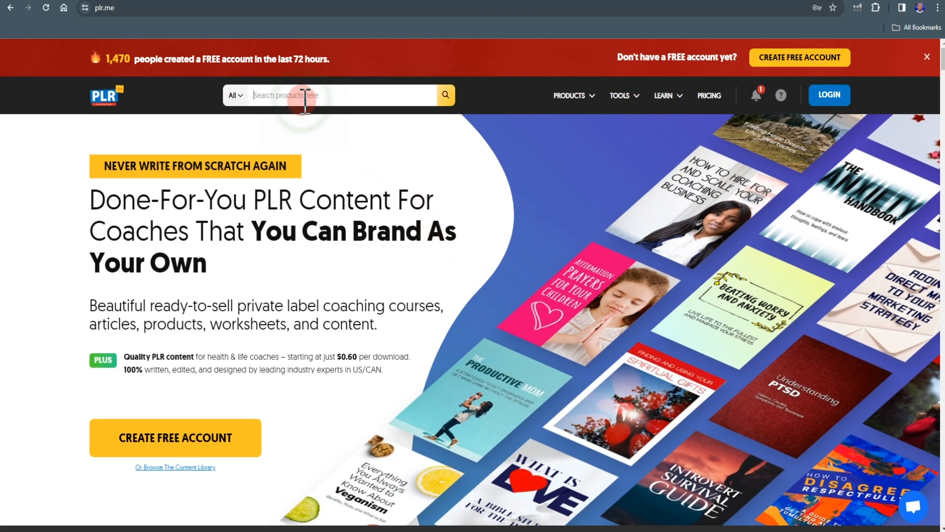
left_click(305, 96)
type("MAKE MONEY ONLINE")
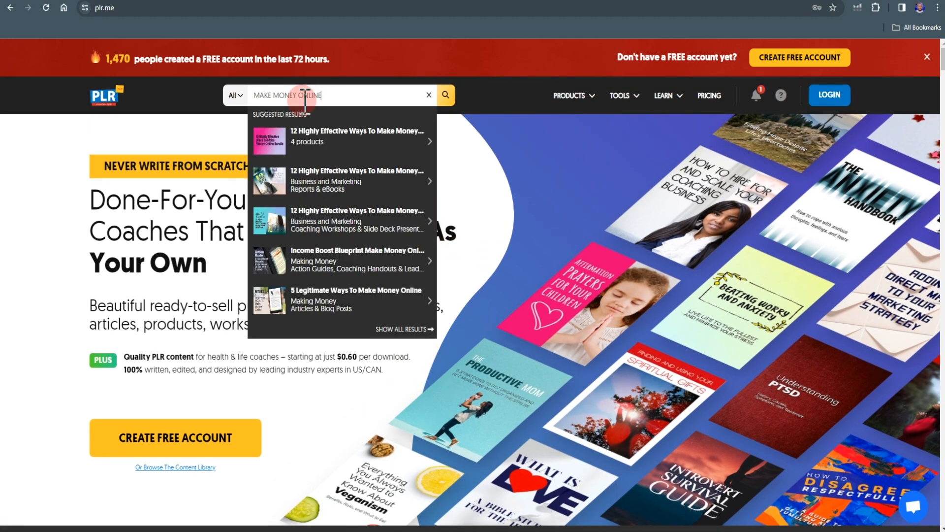
key("Return")
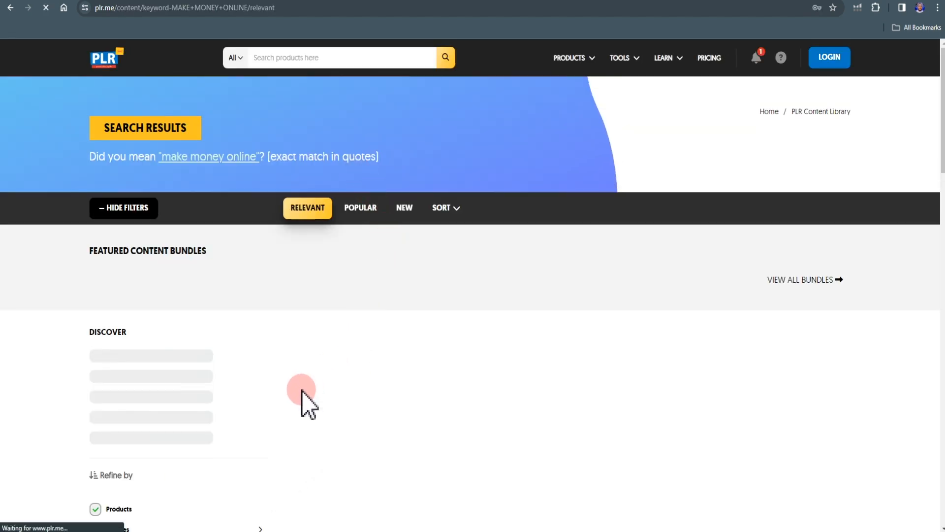
- Browse the search results, inspect the "12 Highly Effective Ways To Make Money Online" bundle page, and return to the results
scroll(311, 388, "down", 1)
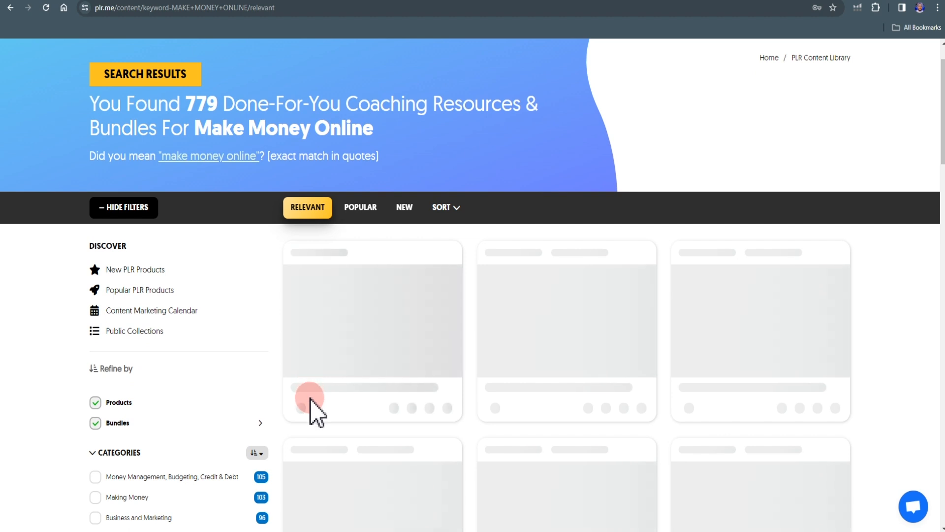
scroll(310, 398, "down", 1)
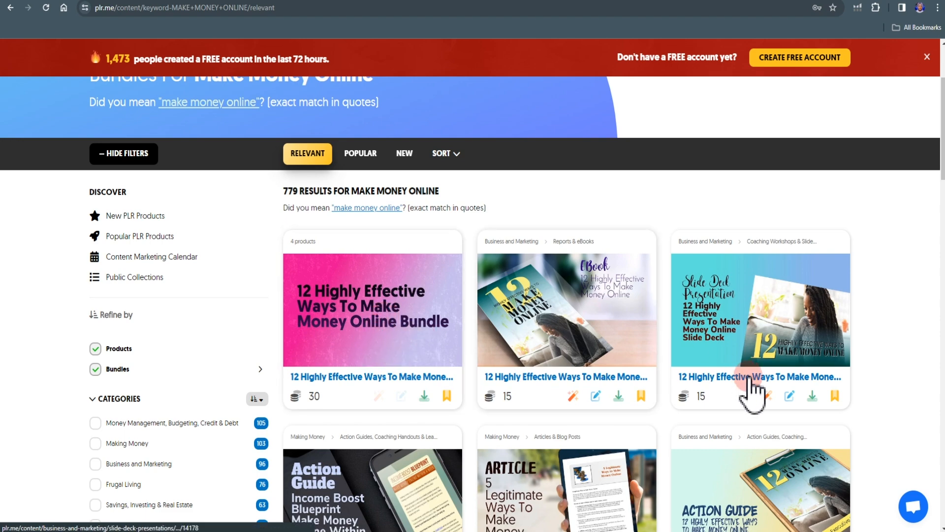
scroll(627, 422, "down", 5)
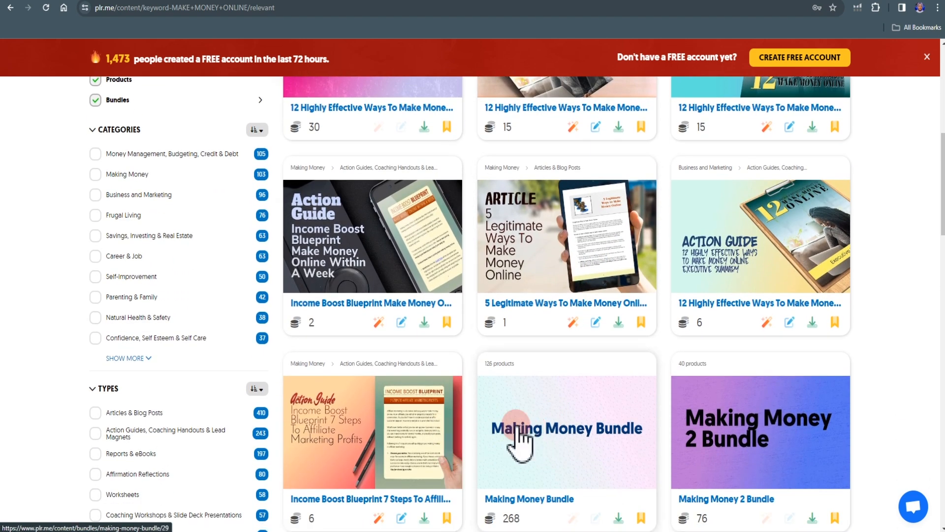
scroll(521, 438, "up", 2)
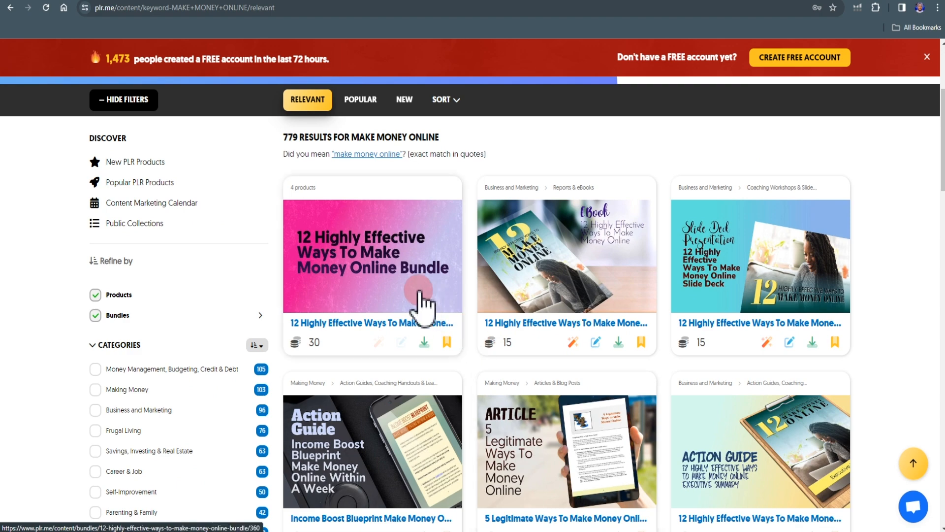
left_click(354, 273)
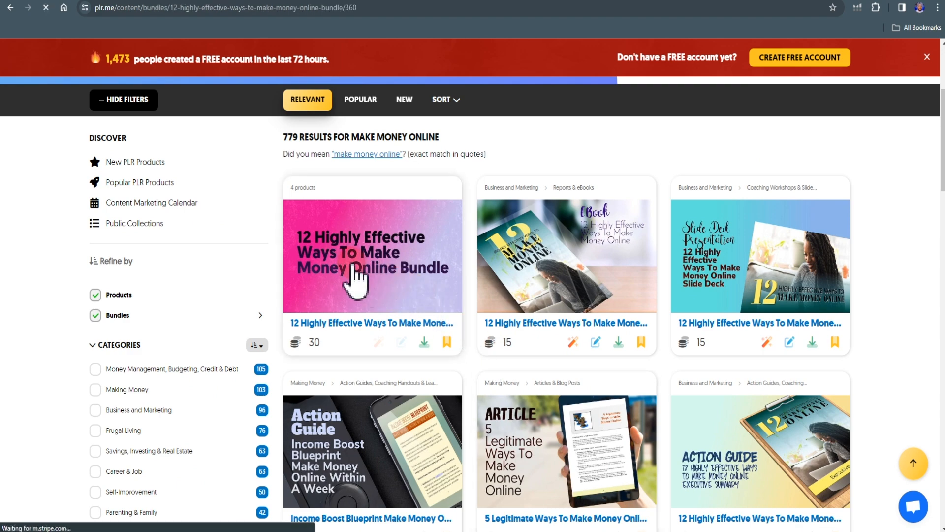
scroll(441, 386, "down", 3)
scroll(442, 386, "up", 3)
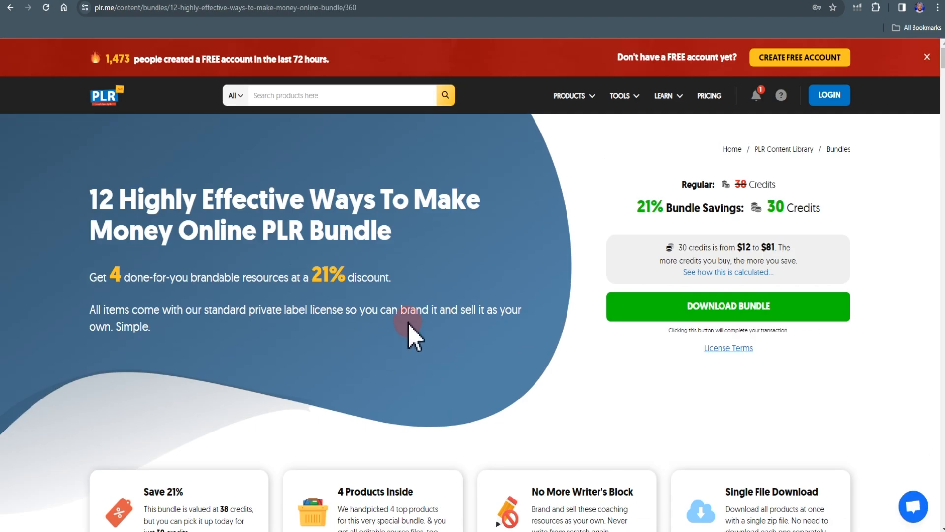
key("alt")
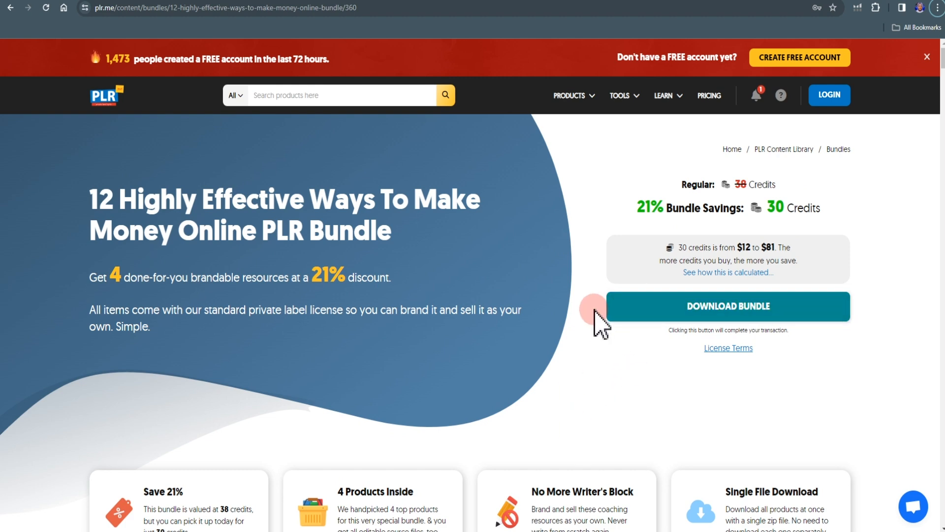
left_click(9, 8)
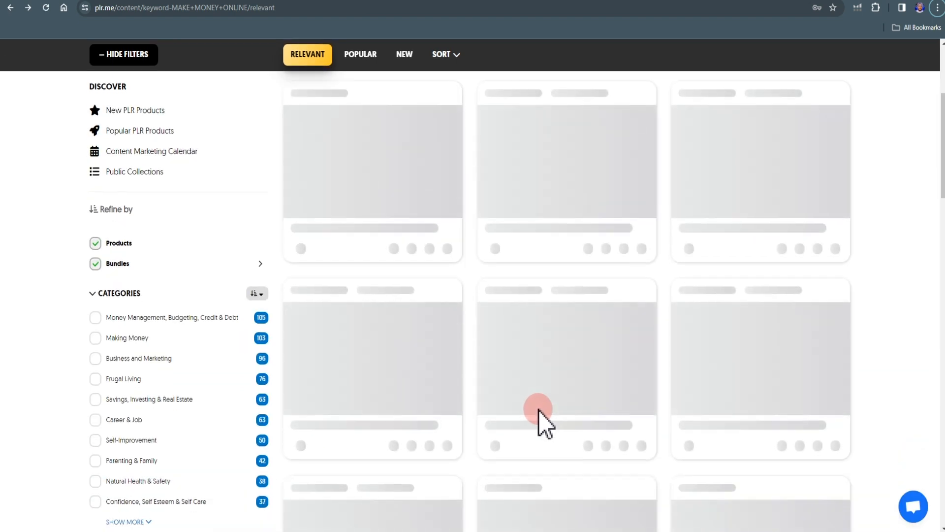
scroll(566, 398, "up", 2)
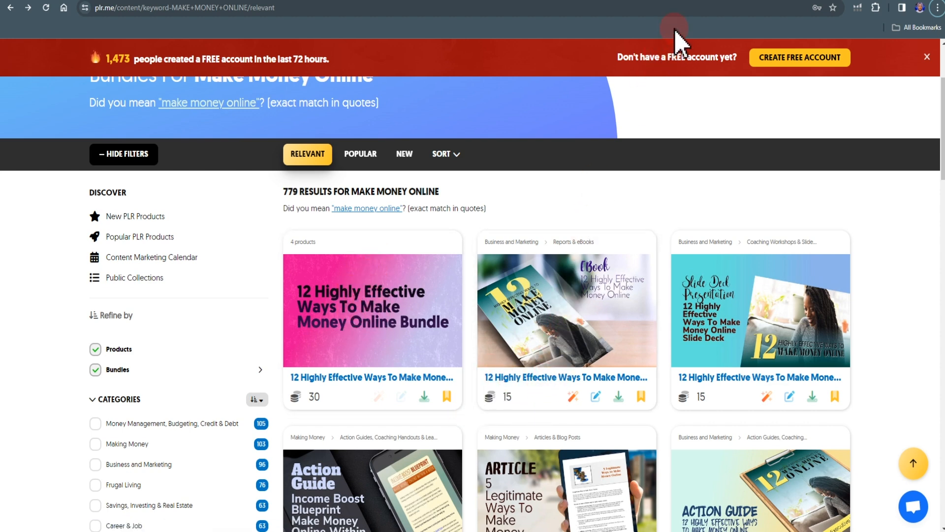
- Switch to Google Drive and upload the image "Untitled design (44)" from the Downloads folder
left_click(714, 1)
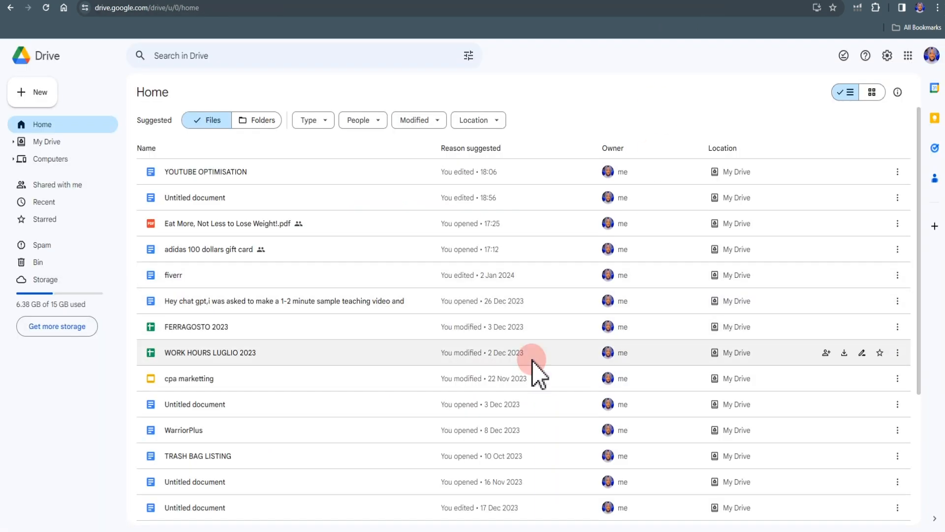
left_click(32, 94)
left_click(45, 116)
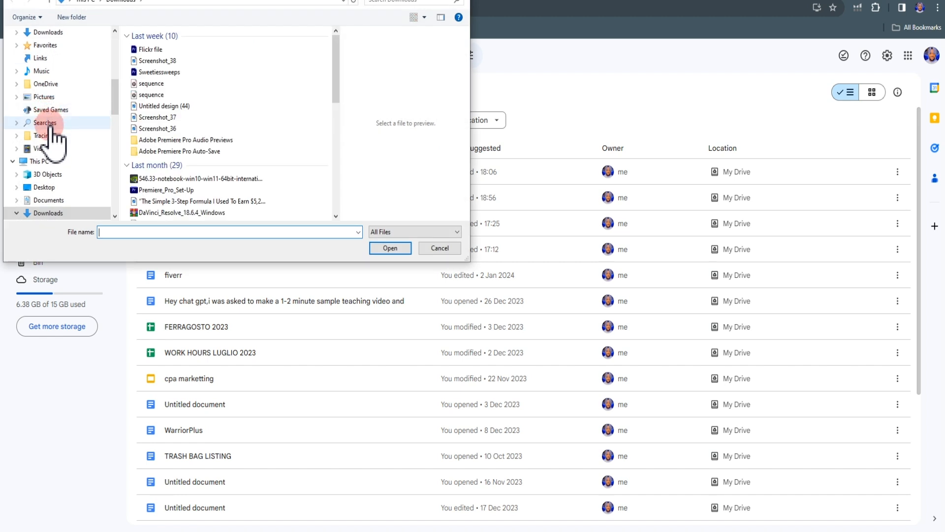
left_click(214, 105)
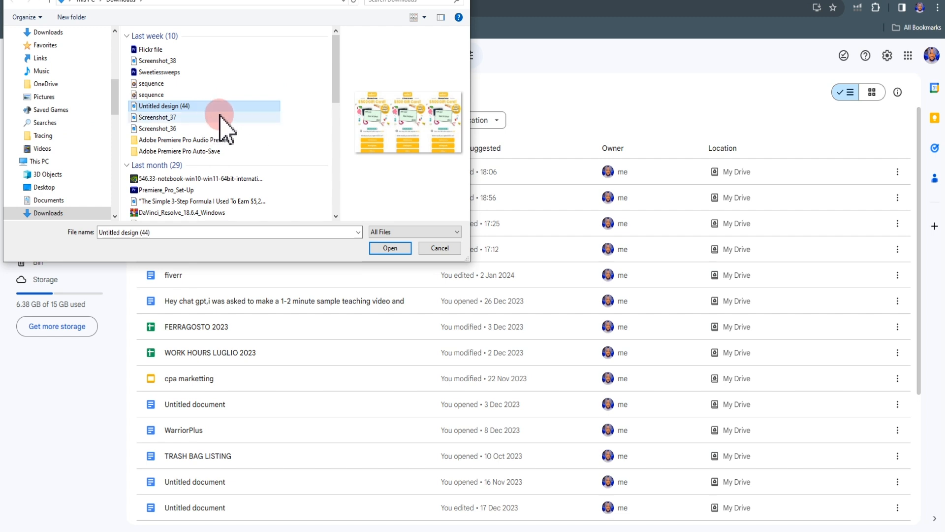
left_click(375, 248)
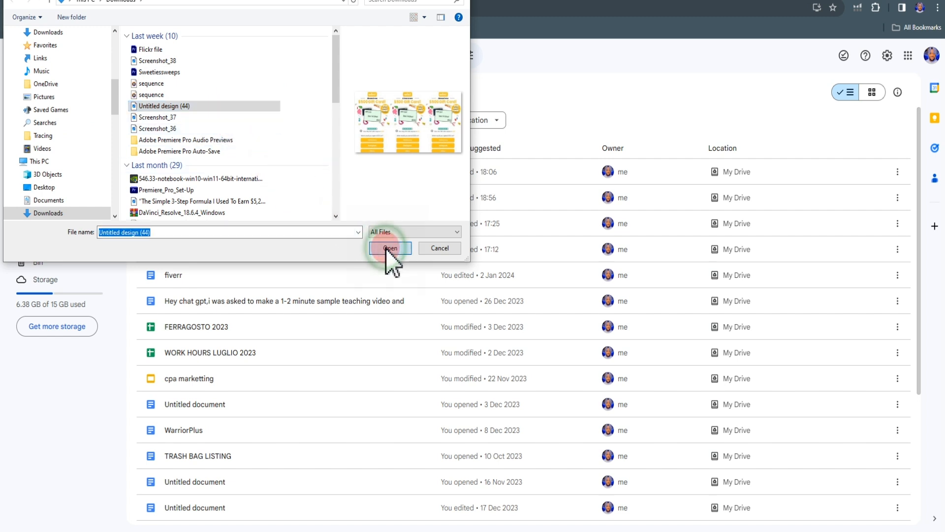
left_click(385, 248)
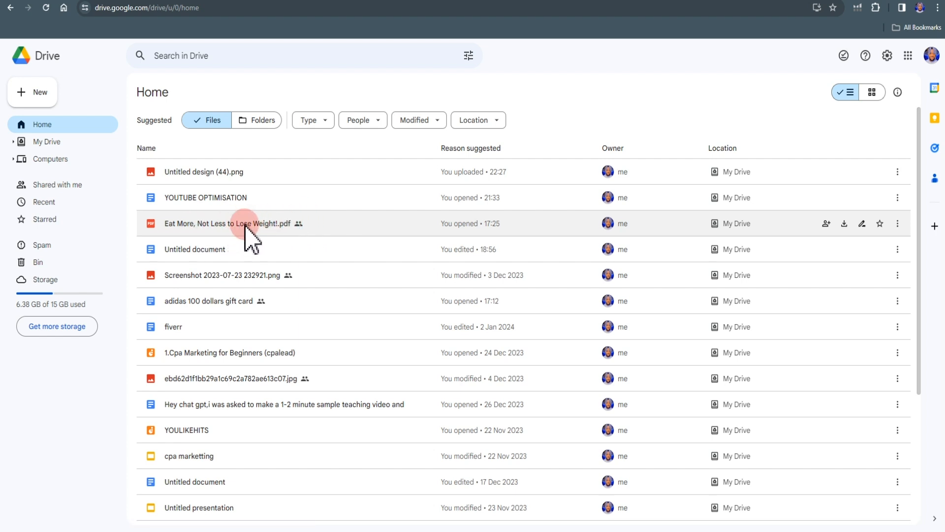
- Share "Eat More, Not Less to Lose Weight!.pdf" with anyone with the link as Viewer and copy its link
left_click(881, 225)
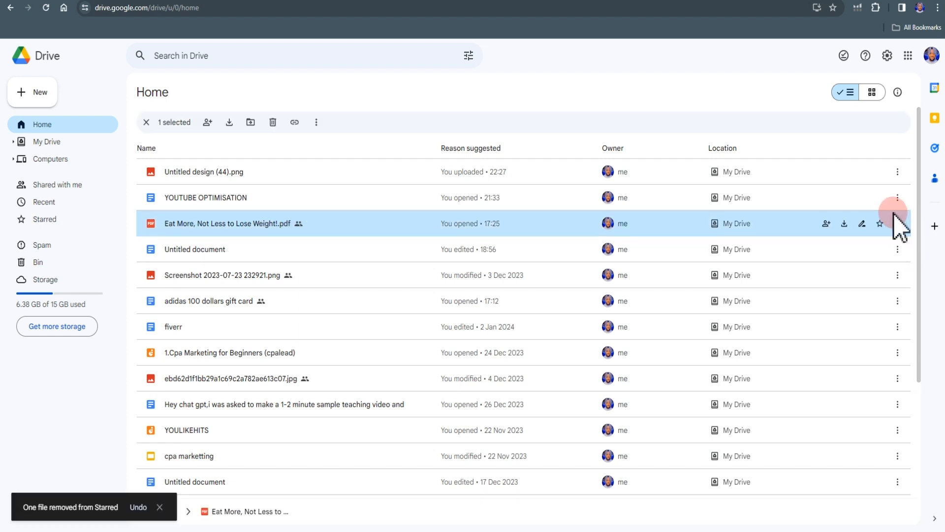
left_click(826, 223)
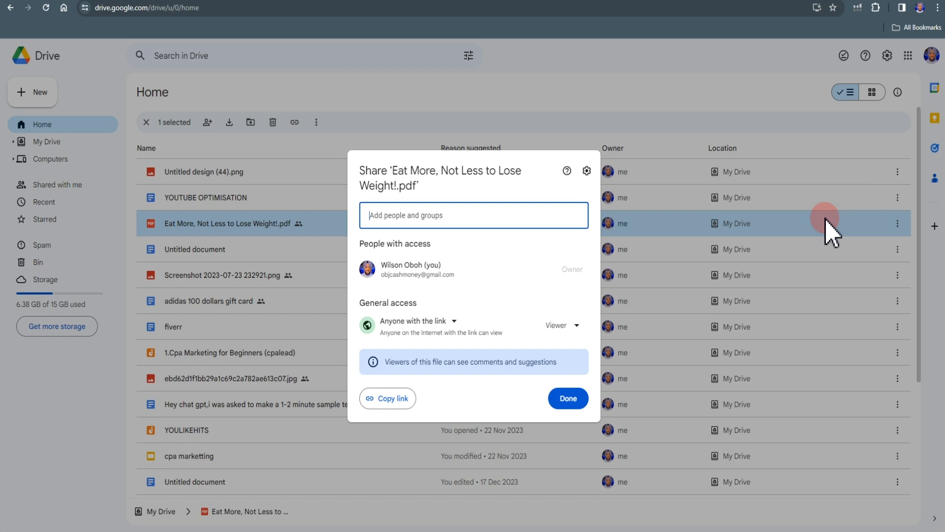
left_click(456, 325)
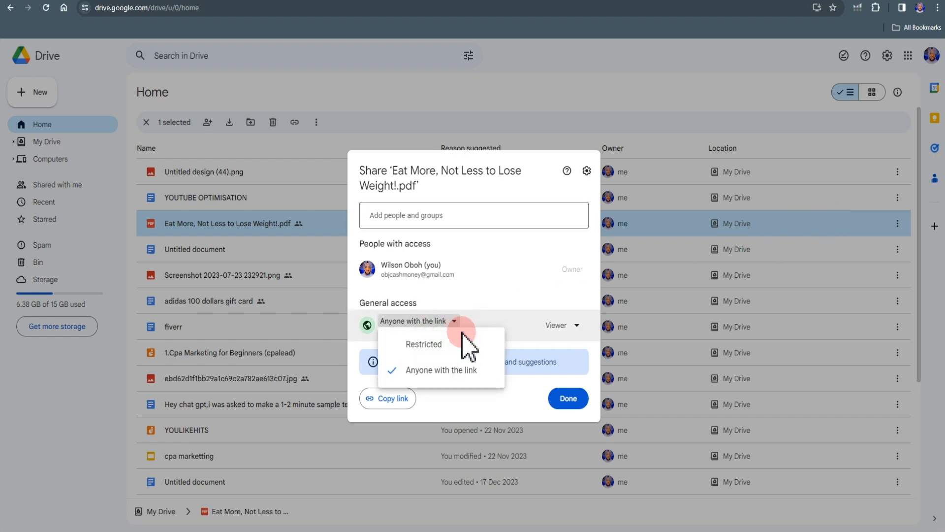
left_click(458, 374)
left_click(575, 326)
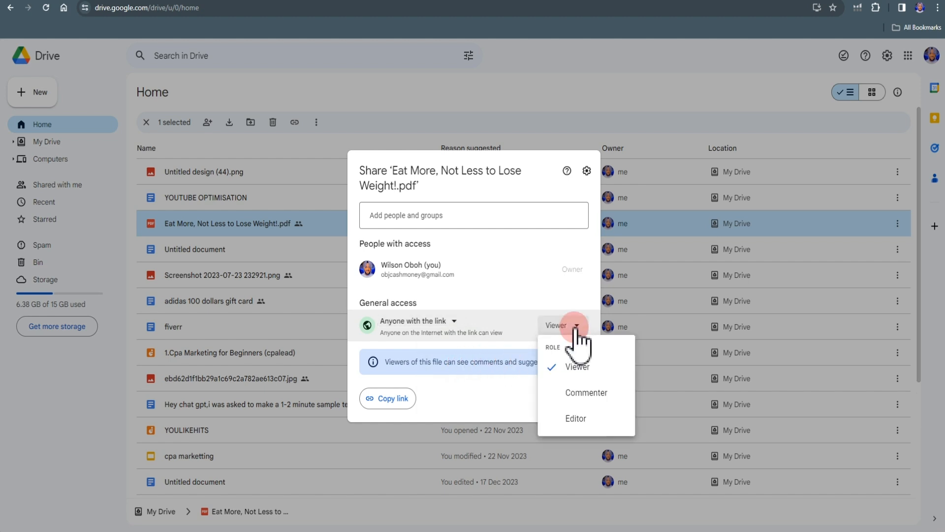
left_click(580, 368)
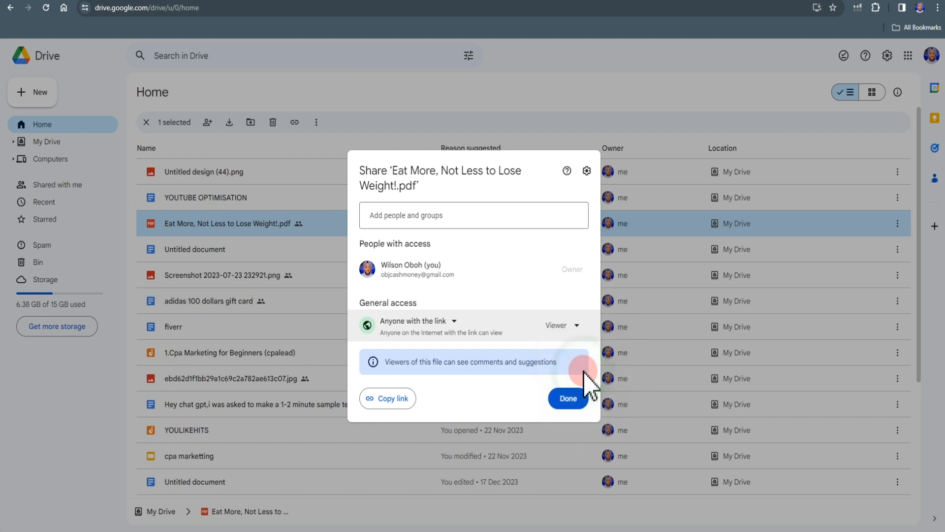
left_click(392, 399)
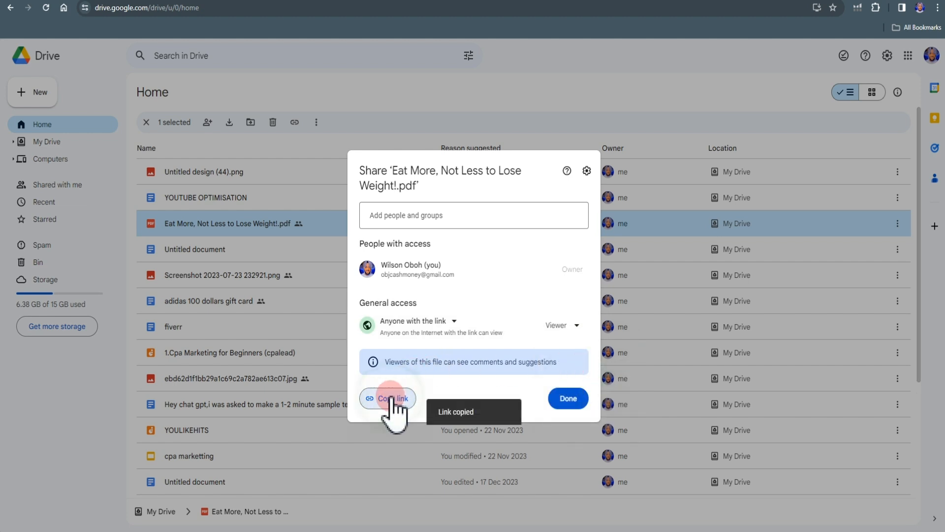
left_click(563, 399)
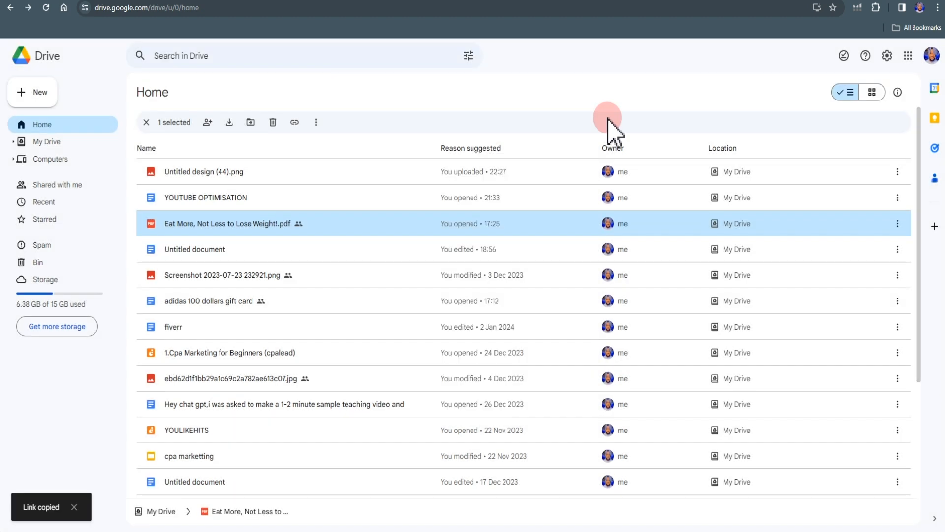
- Switch to the CPAGrip locker editor and paste the copied Google Drive link as the locked URL
left_click(629, 1)
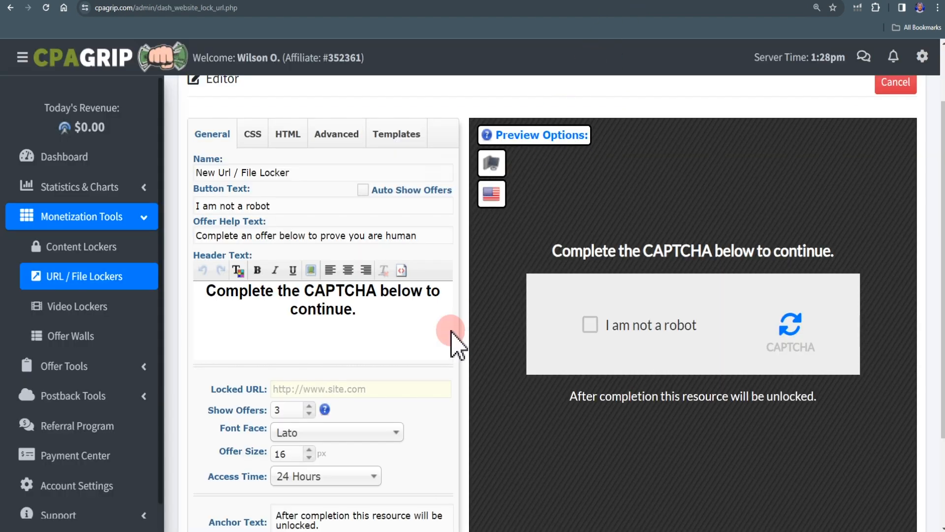
left_click(348, 389)
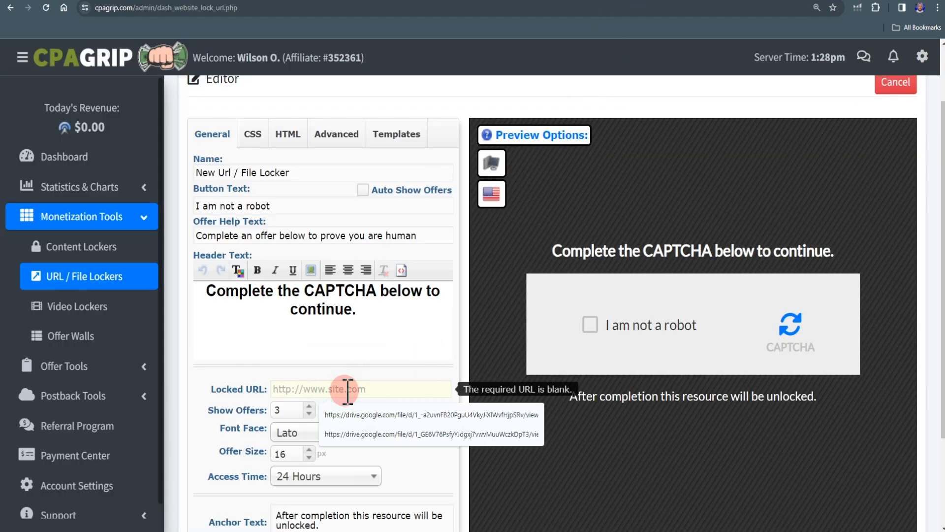
key("ctrl+v")
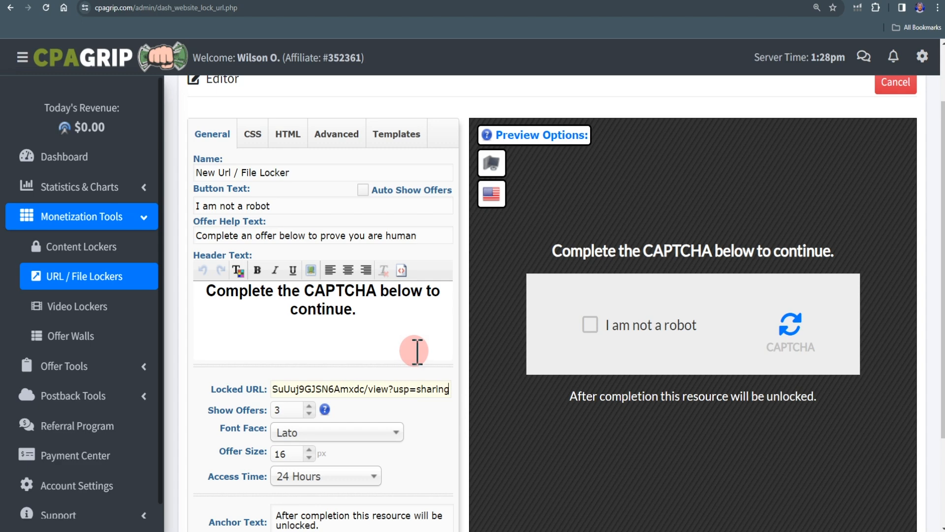
- Open the locker's offer manager and list the offers for US | United States
scroll(516, 443, "down", 2)
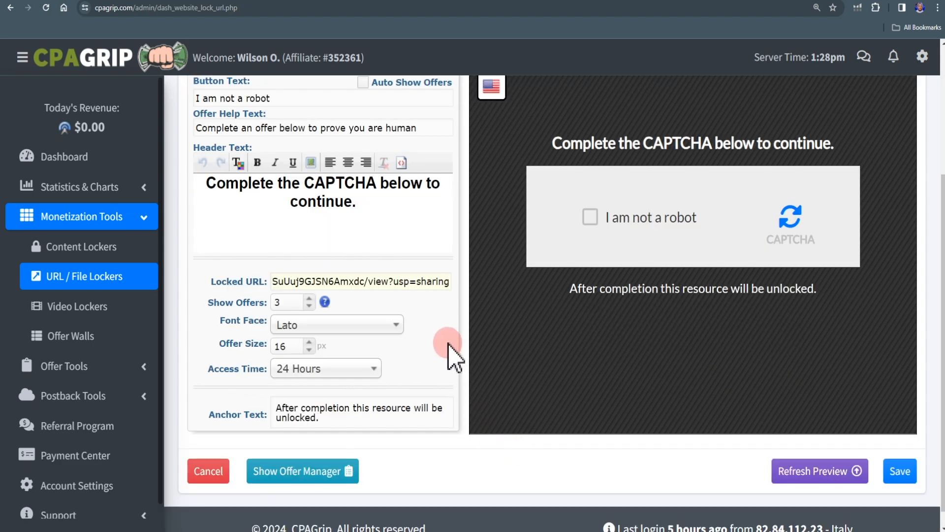
left_click(291, 474)
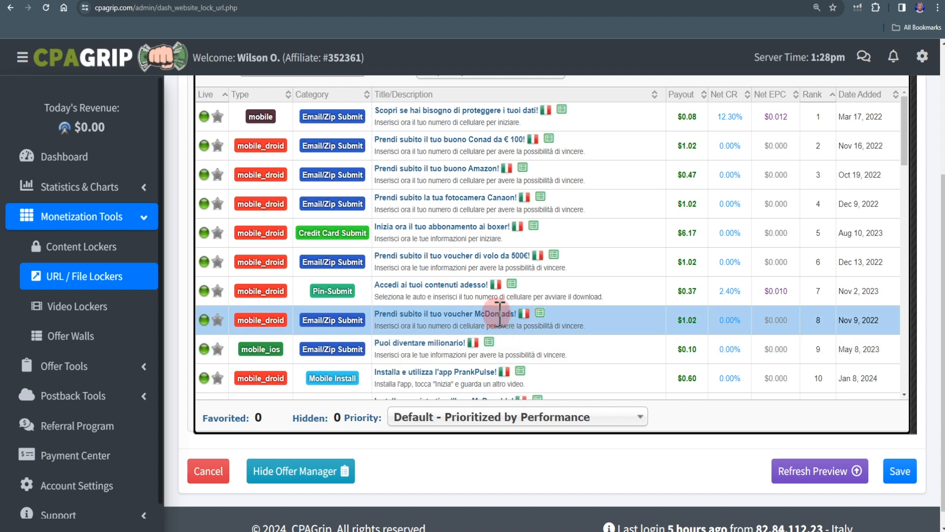
scroll(502, 310, "up", 3)
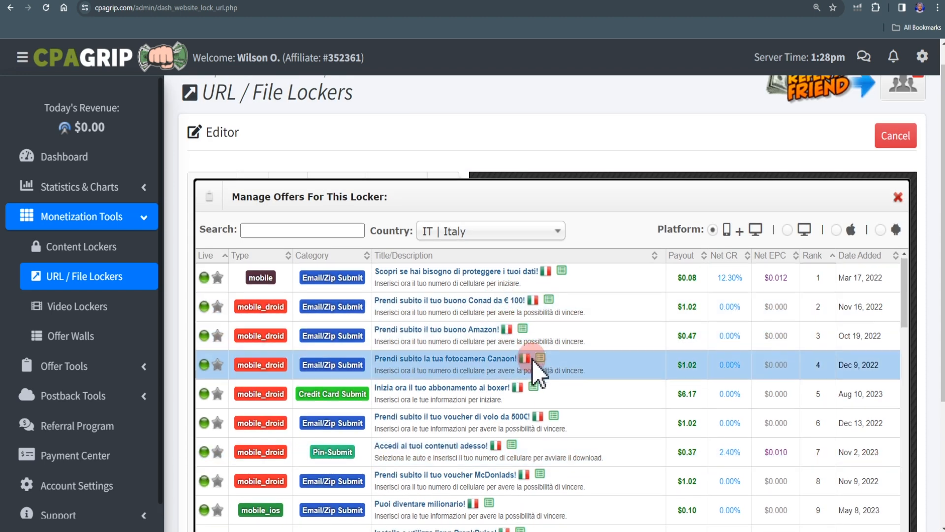
left_click(550, 234)
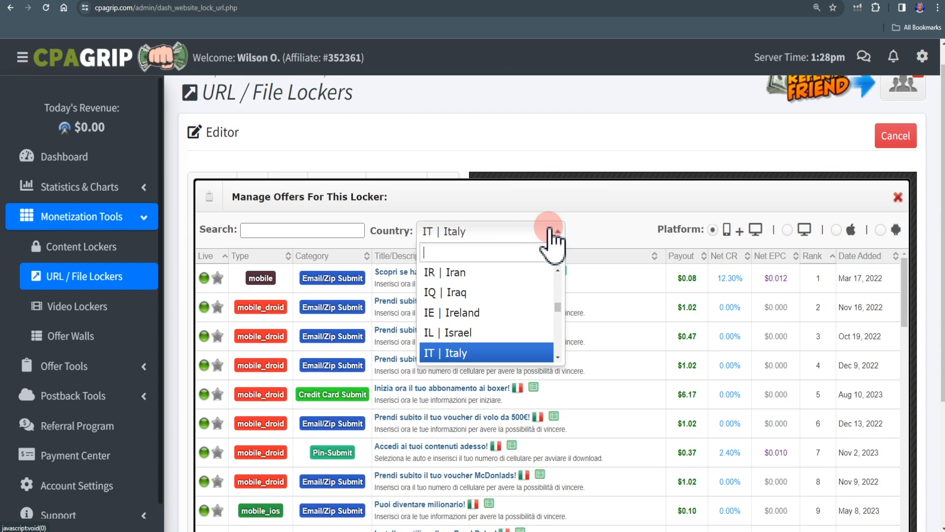
scroll(511, 322, "down", 3)
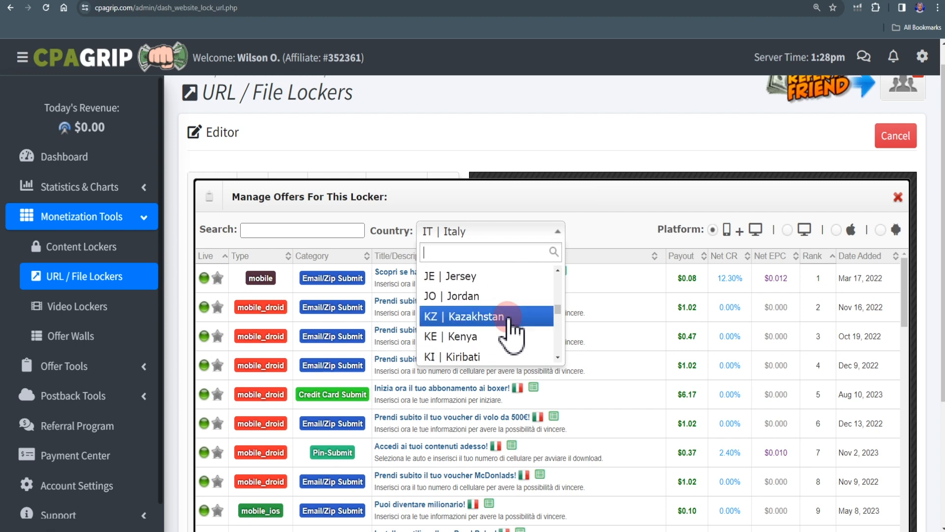
left_click(510, 281)
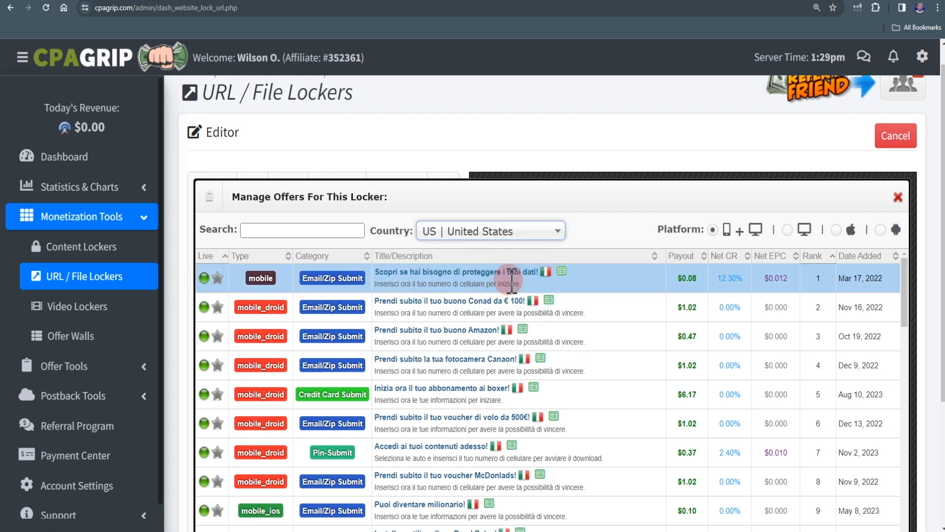
- Hide the "Install and Play Ludo Super King!" offer from the locker and close the offer manager
scroll(489, 299, "down", 4)
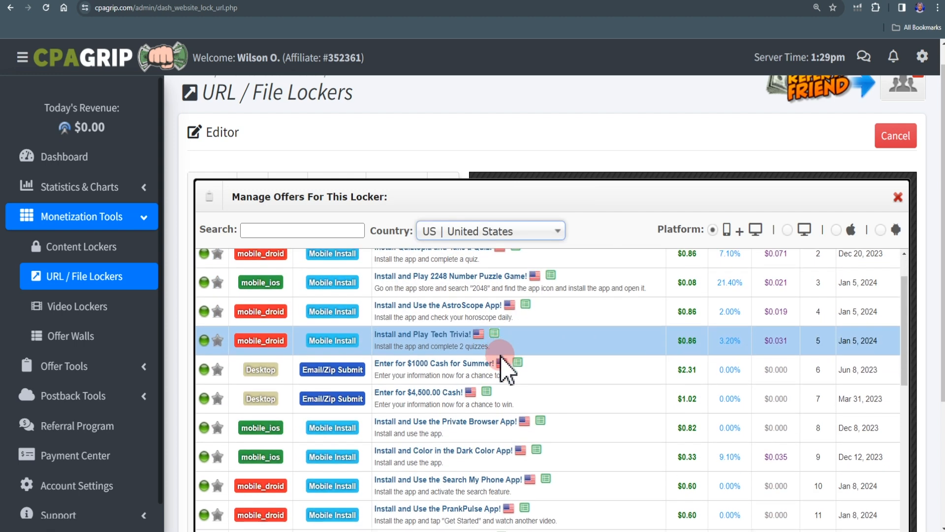
scroll(576, 404, "down", 5)
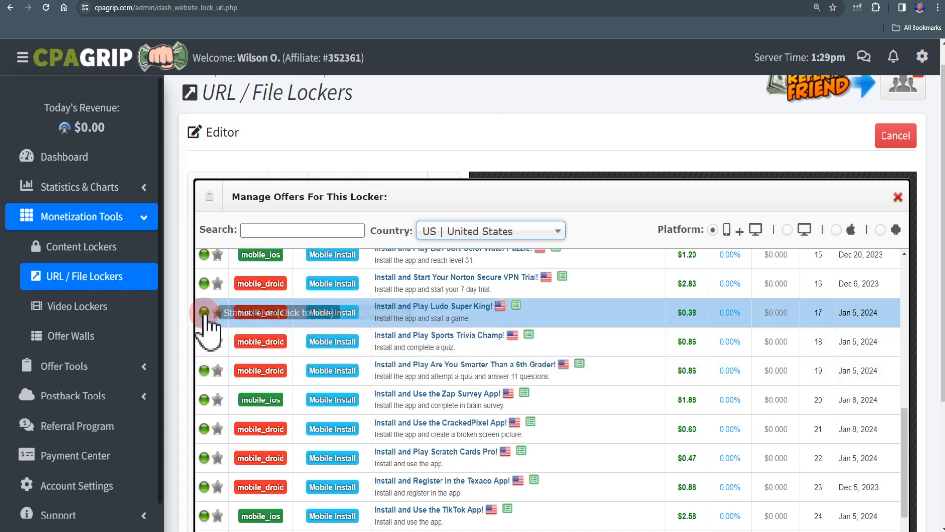
left_click(204, 313)
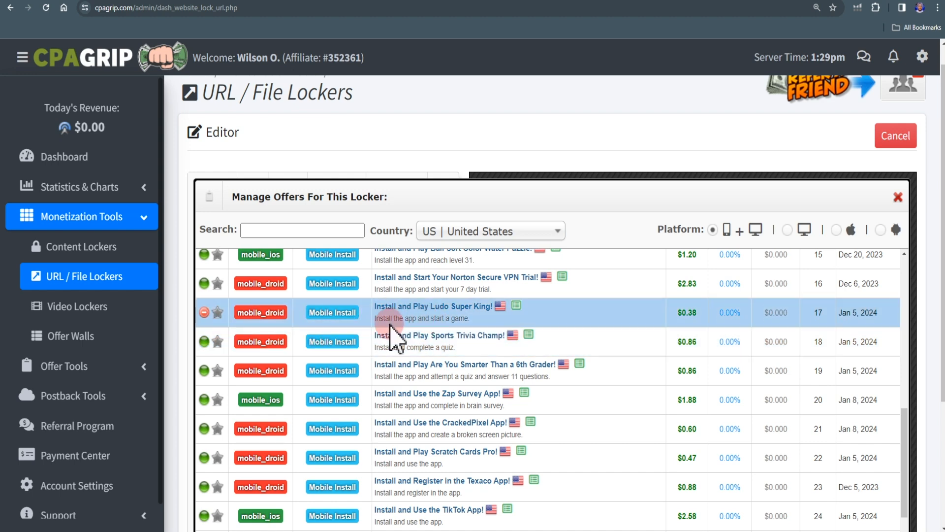
scroll(494, 354, "down", 5)
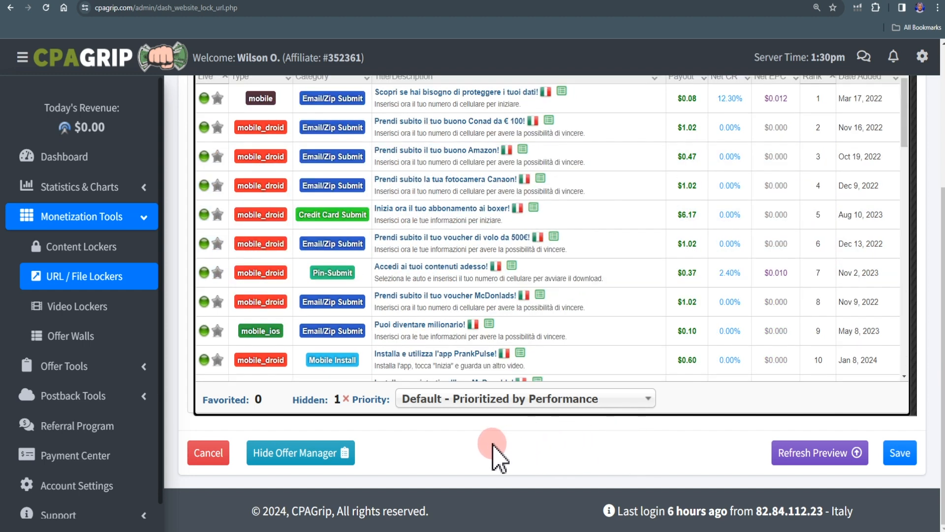
left_click(312, 449)
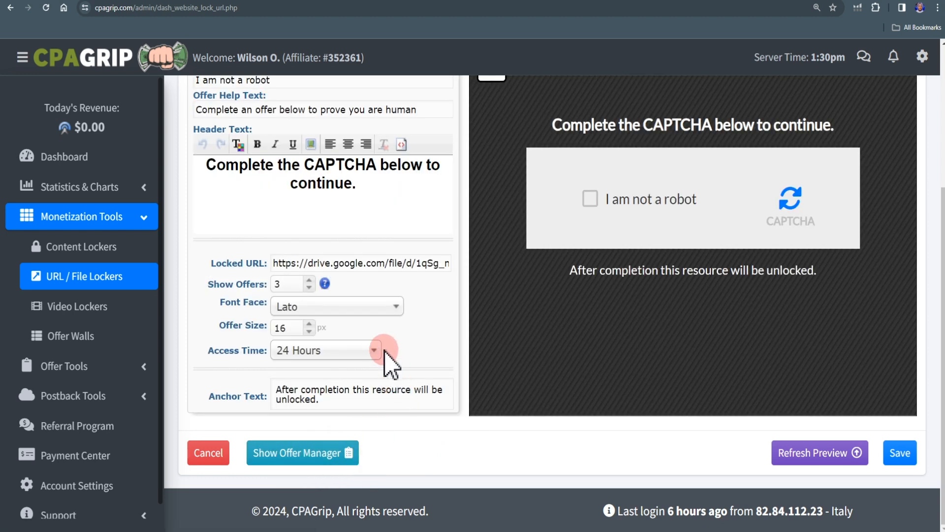
- Rename the locker as PAIDVERT and save it
scroll(388, 364, "up", 2)
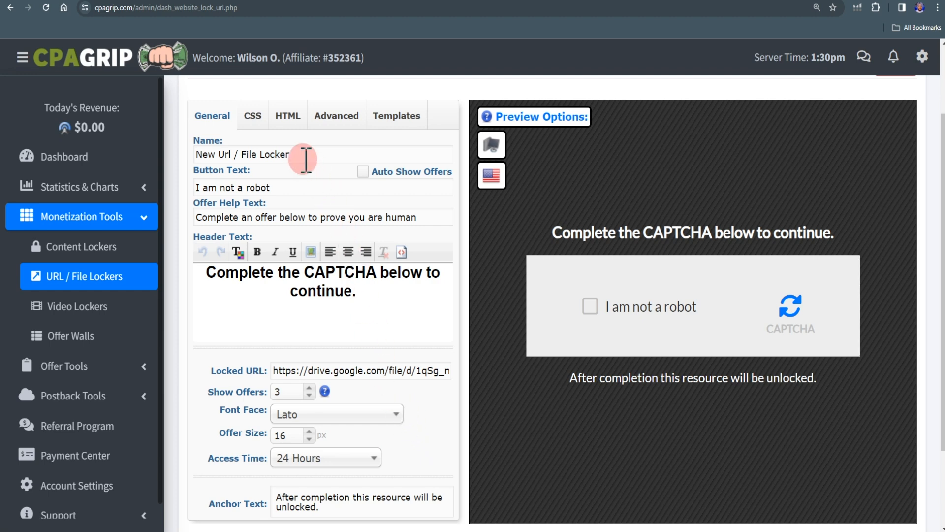
triple_click(301, 155)
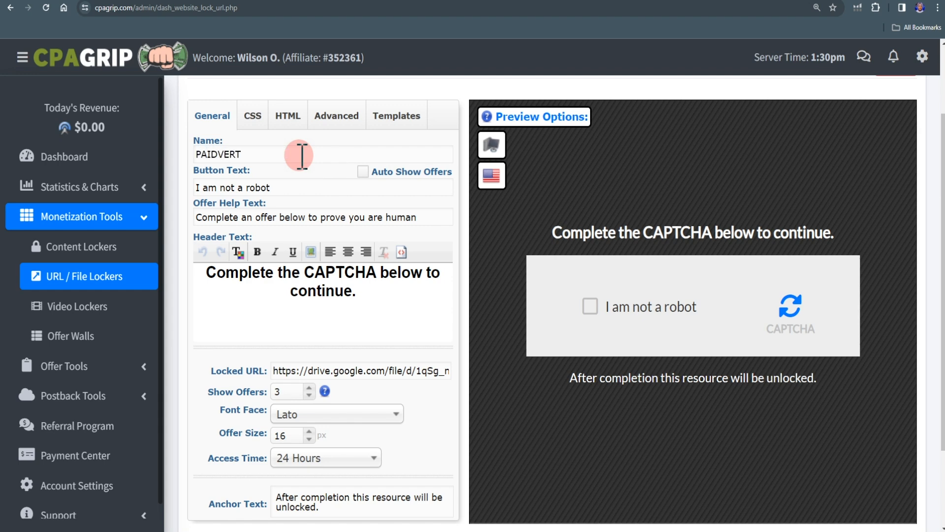
scroll(498, 340, "down", 3)
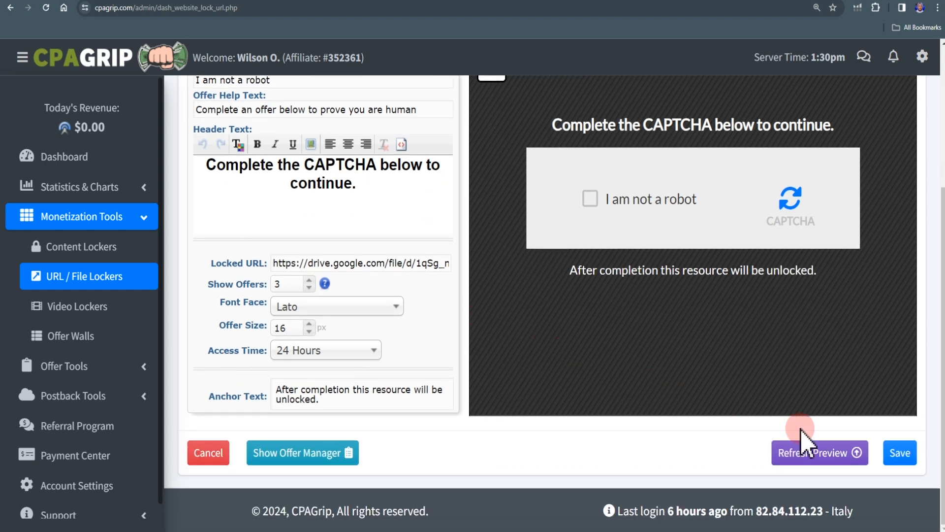
left_click(900, 452)
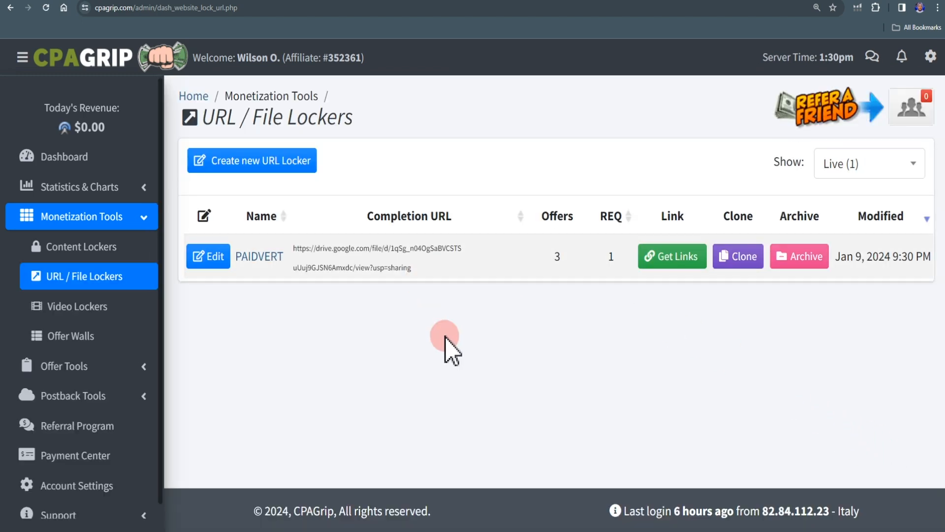
- Copy the PAIDVERT locker's link on the optidownloader.com domain and open it in a new browser tab
left_click(672, 257)
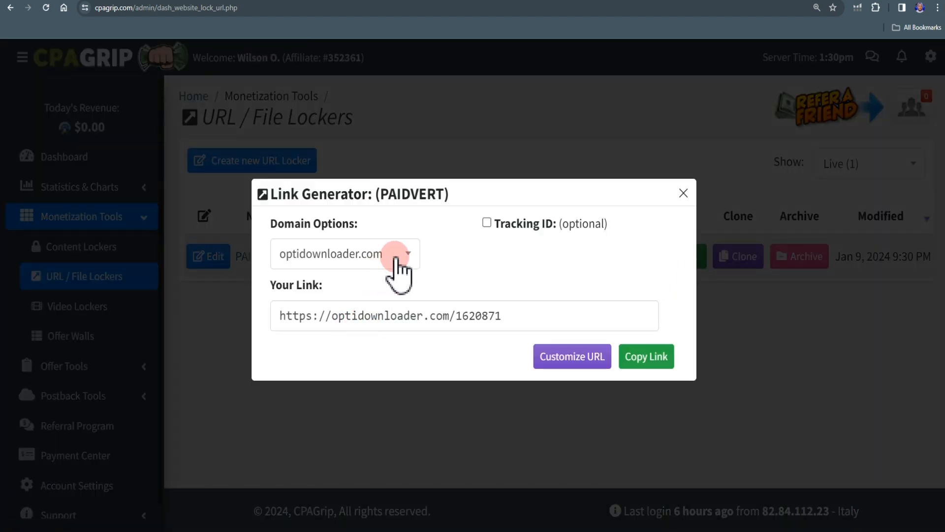
left_click(651, 357)
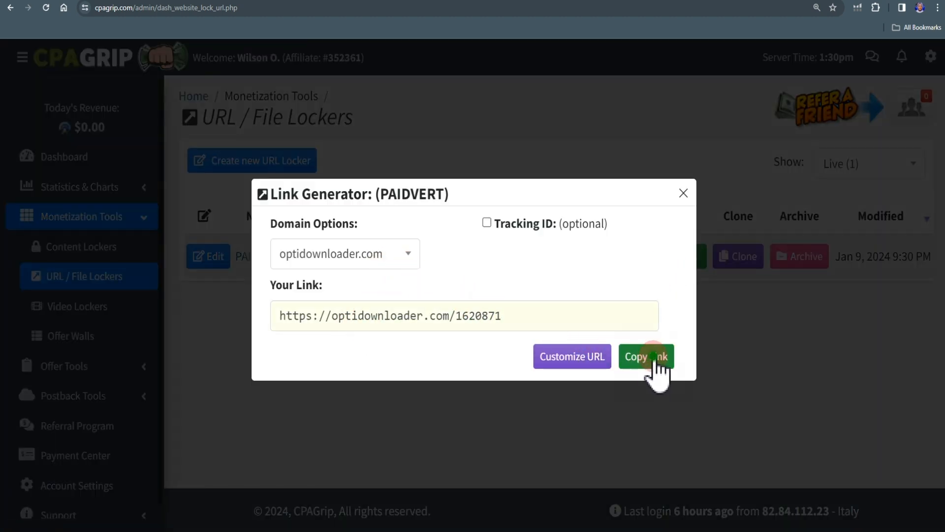
key("ctrl+t")
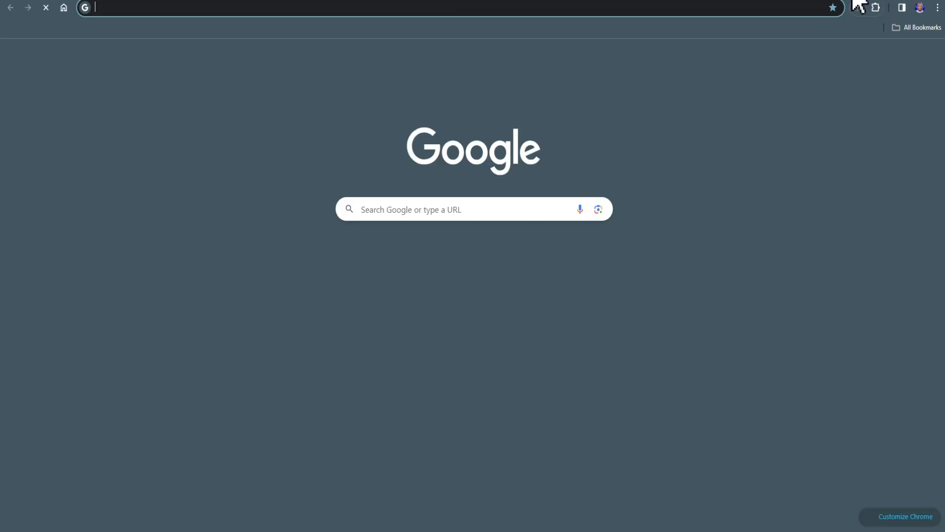
key("ctrl+v")
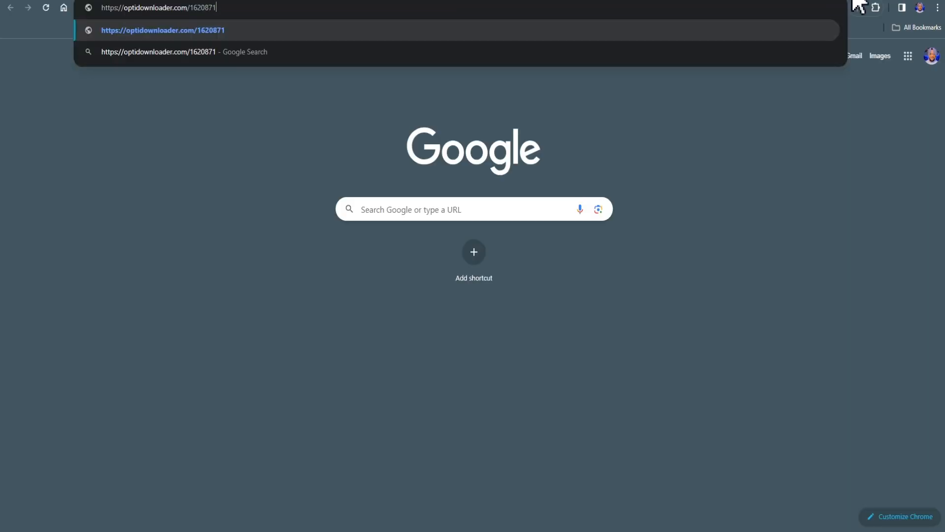
key("Return")
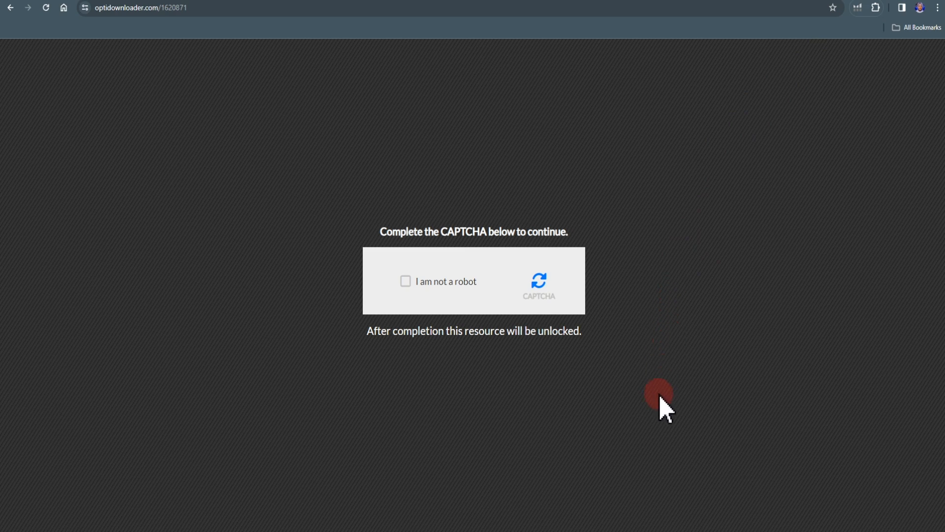
- Test the locker page by ticking "I am not a robot", opening the "Diventa milionario!" and boxer offers, and returning to the locker
left_click(406, 281)
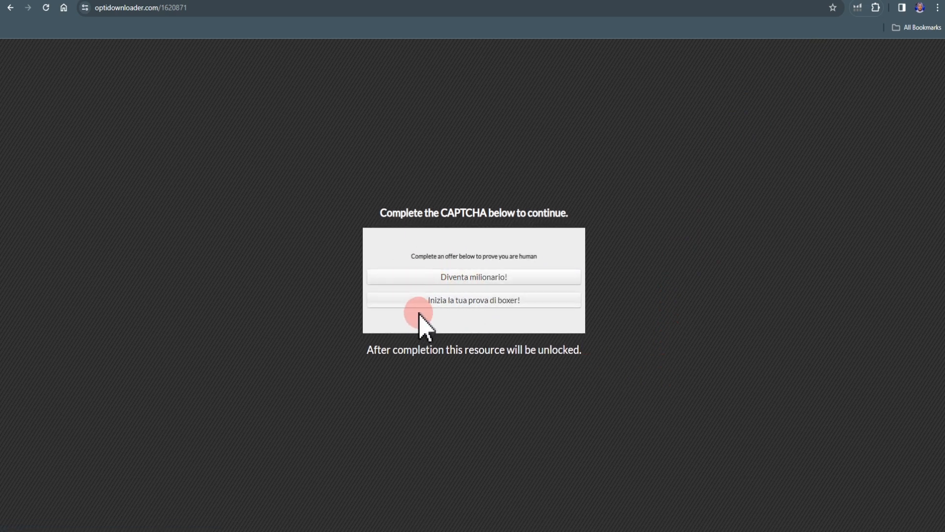
left_click(458, 277)
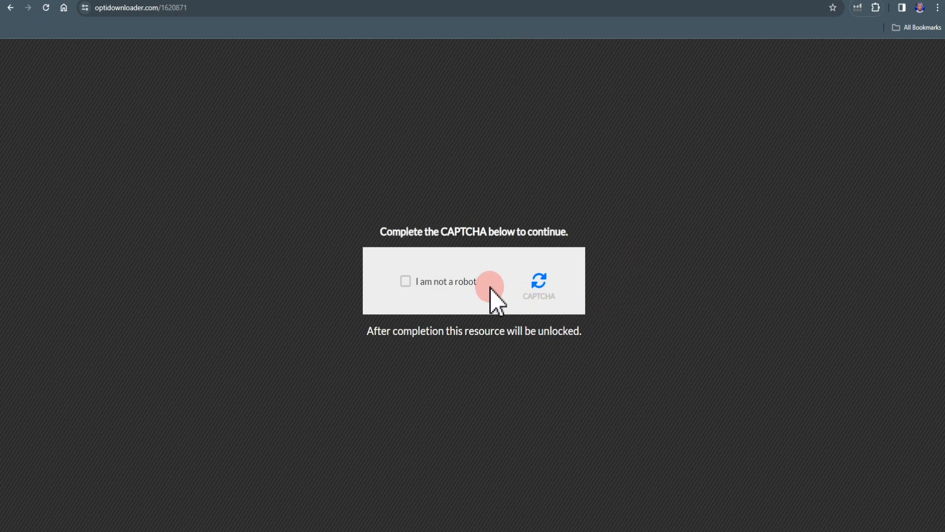
left_click(405, 282)
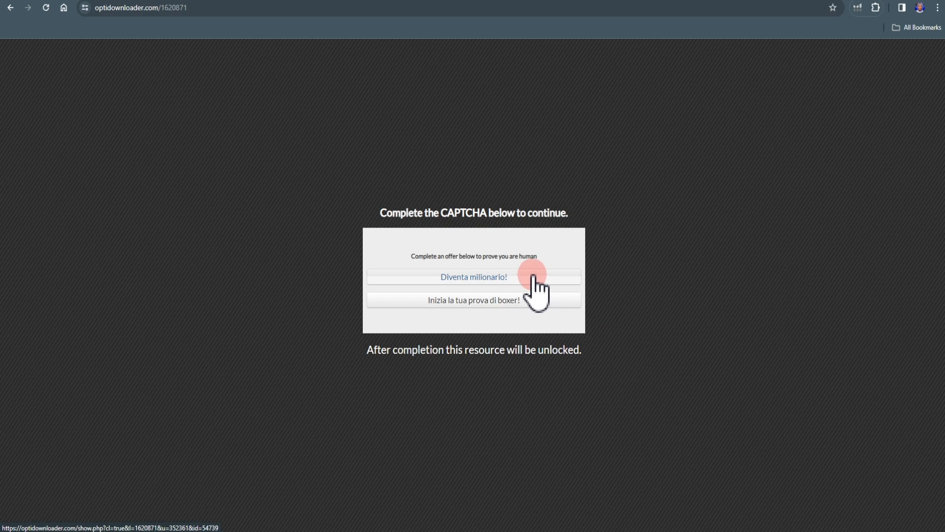
left_click(494, 300)
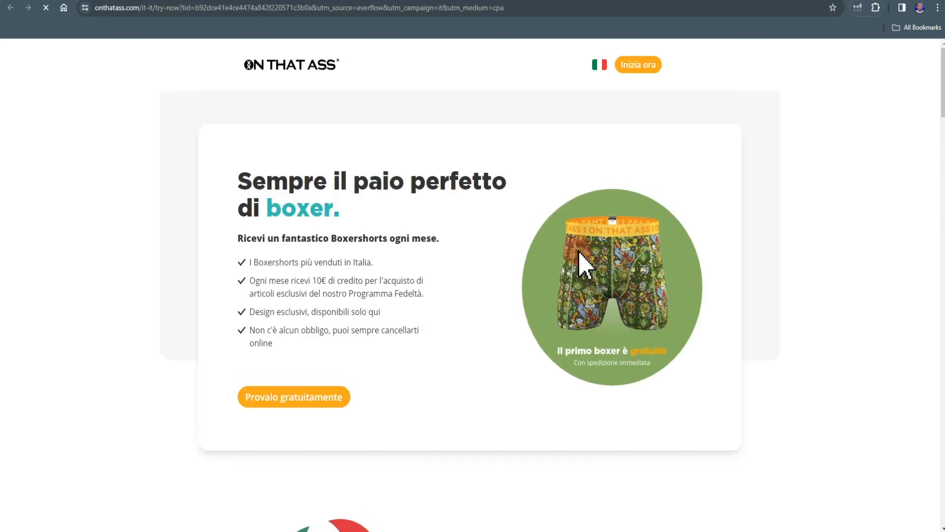
left_click(769, 1)
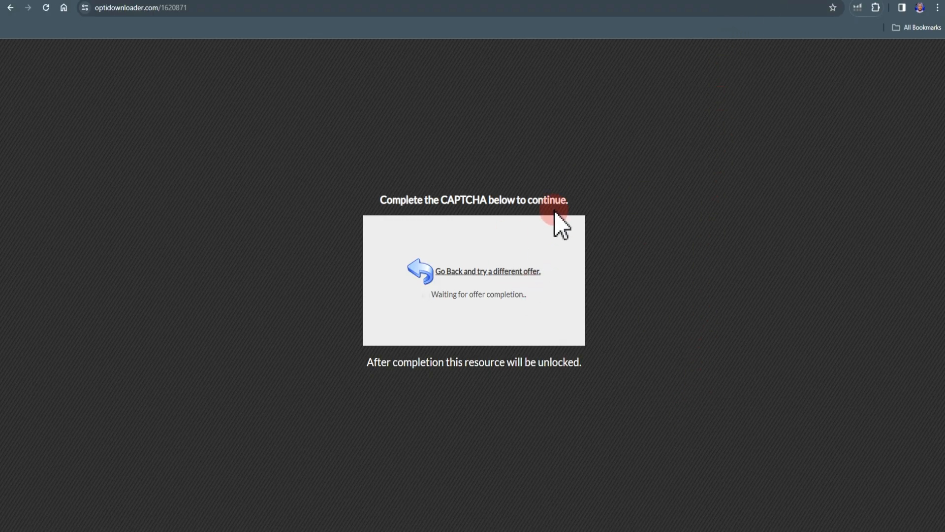
- Switch to the paidverts.com home page
left_click(12, 7)
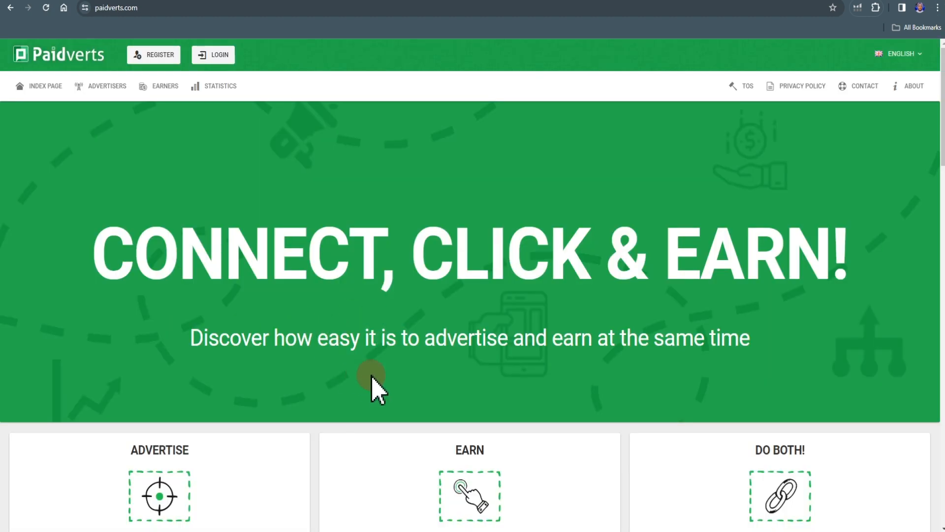
- Open the Paidverts account registration form, set Sex to Male and review the remaining fields
left_click(154, 56)
left_click(156, 56)
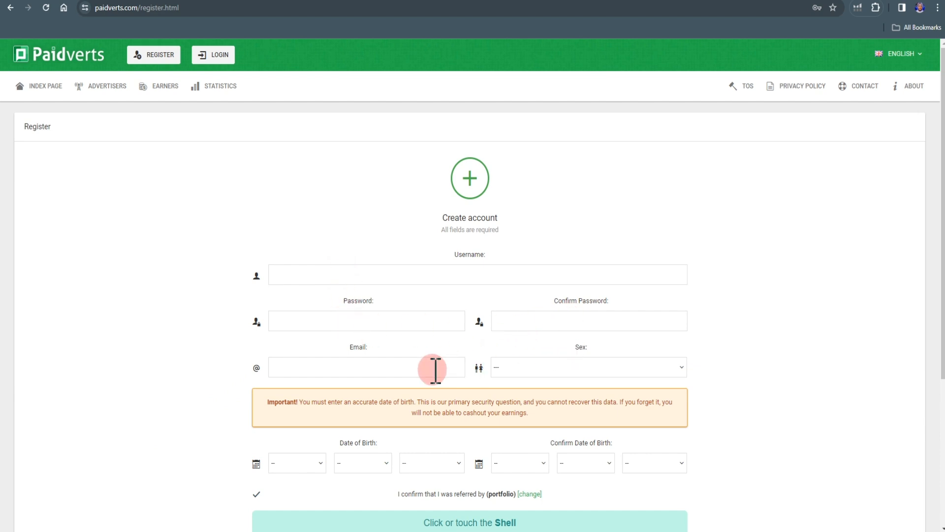
left_click(571, 367)
left_click(545, 413)
scroll(702, 411, "down", 2)
scroll(703, 411, "down", 1)
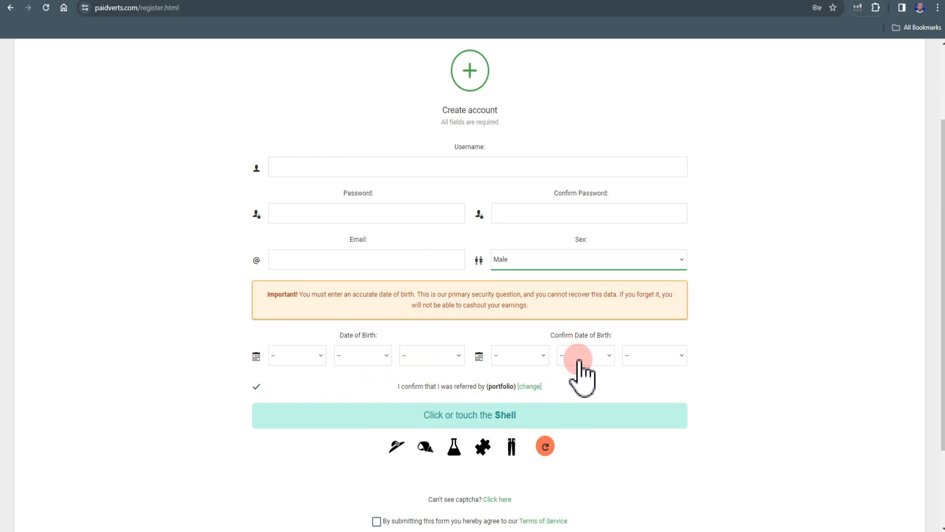
scroll(679, 375, "down", 1)
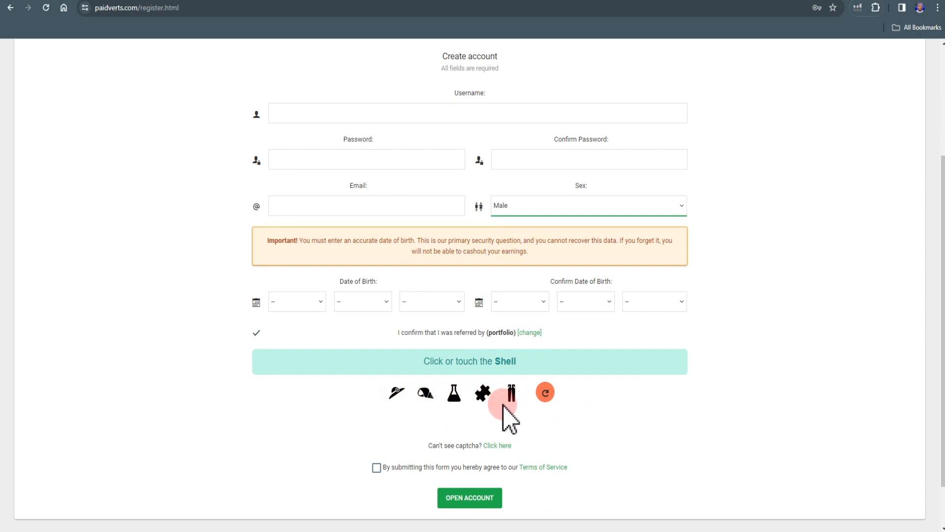
- Refresh the picture captcha twice and submit the registration form with the Terms of Service accepted
left_click(545, 393)
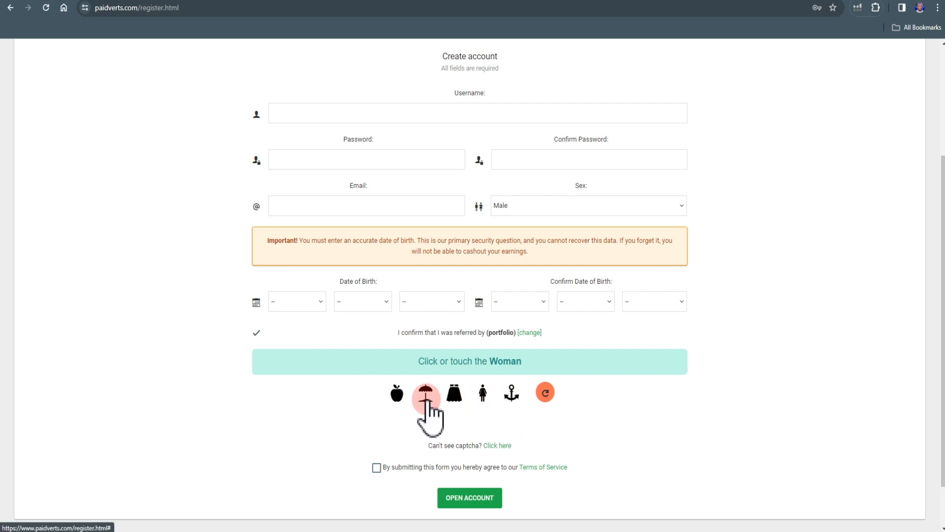
left_click(547, 394)
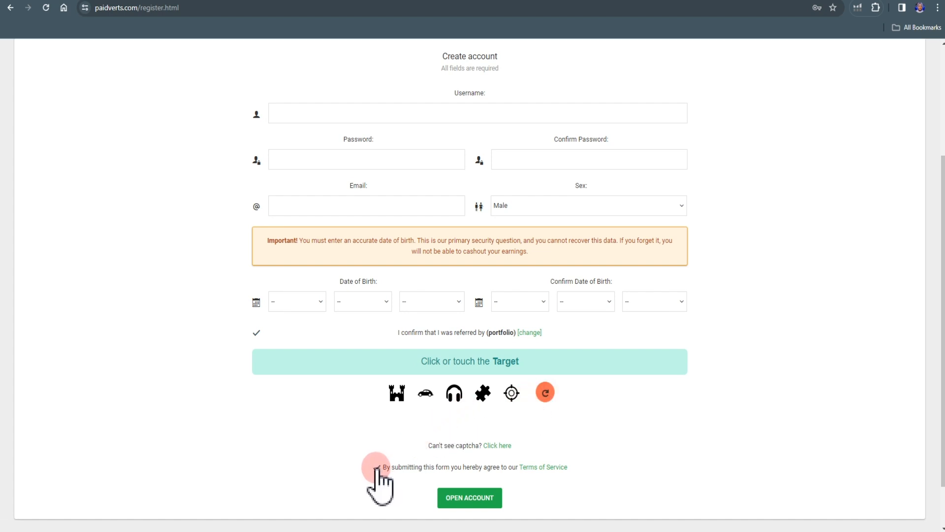
left_click(501, 492)
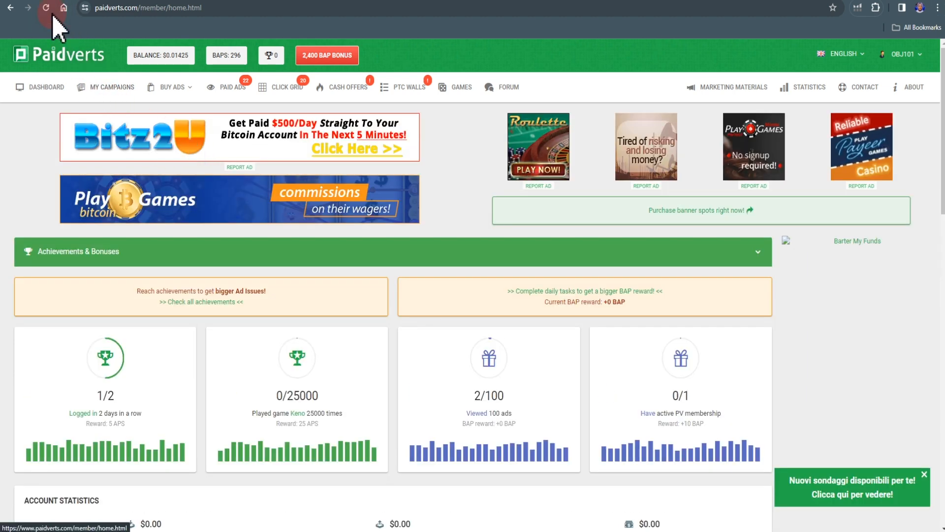
- Reload the Paidverts member dashboard to view its rotating banner ads, and look over the Paid Ads page
left_click(46, 8)
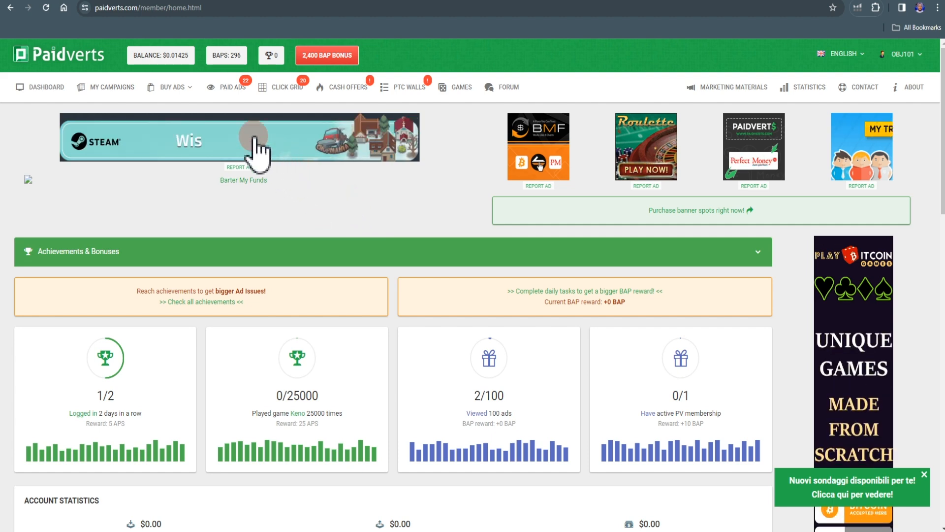
left_click(224, 93)
scroll(345, 196, "down", 7)
scroll(330, 196, "up", 8)
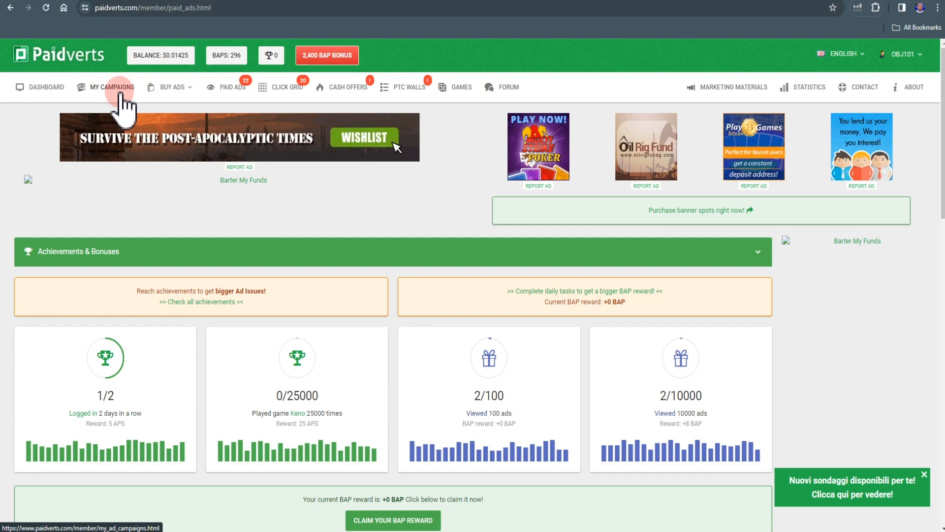
- Start a Bulk Ads campaign and proceed past its introduction to the URL stage
left_click(189, 88)
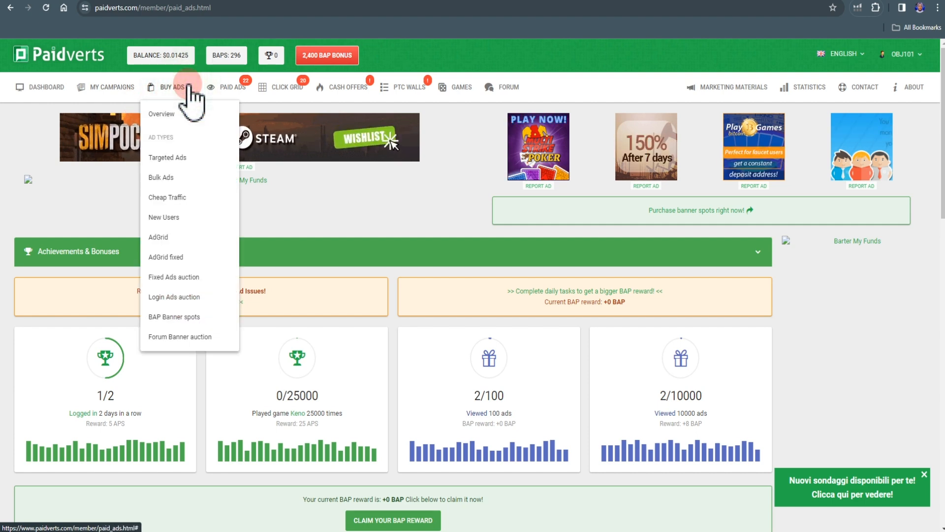
left_click(170, 177)
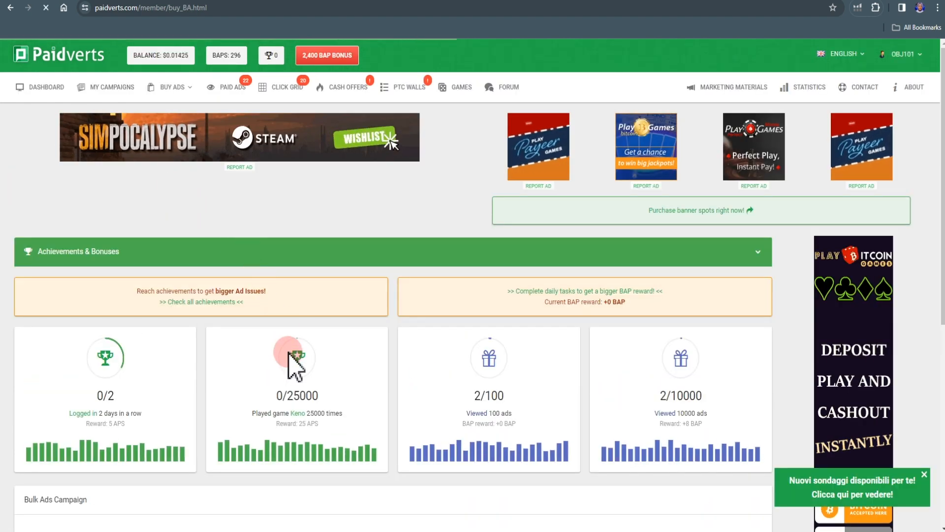
scroll(295, 369, "down", 2)
scroll(294, 369, "down", 5)
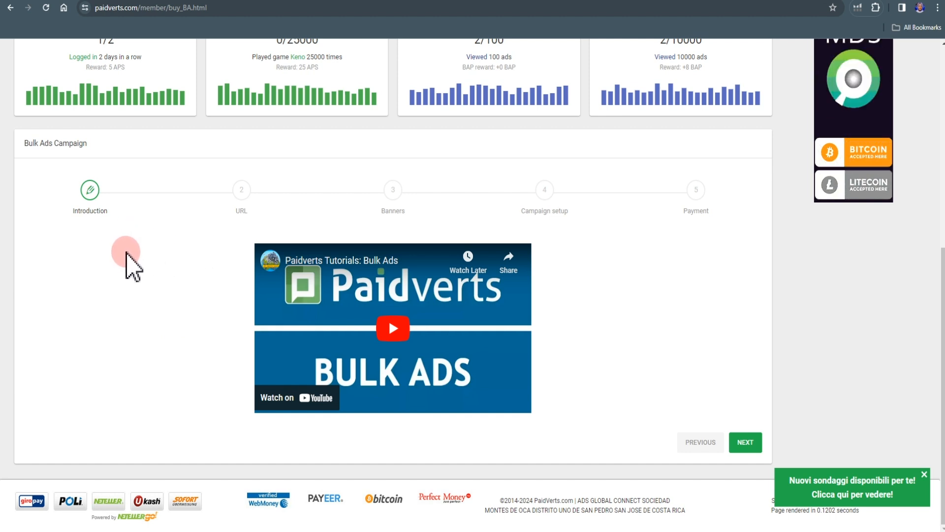
left_click(746, 442)
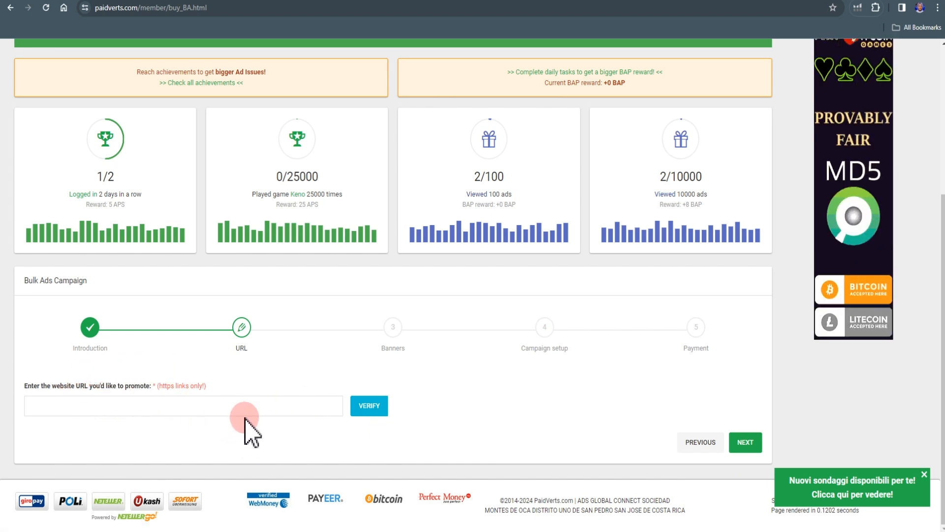
left_click(726, 0)
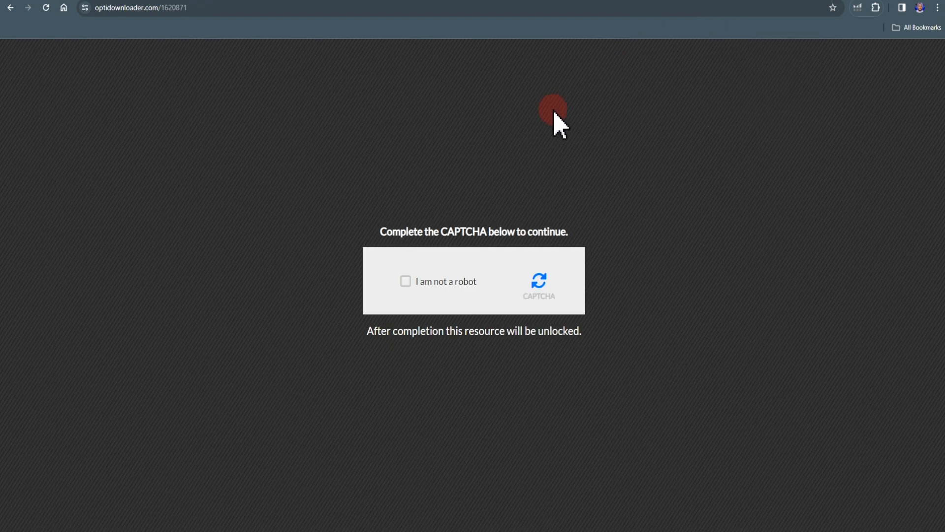
left_click(266, 10)
key("ctrl+c")
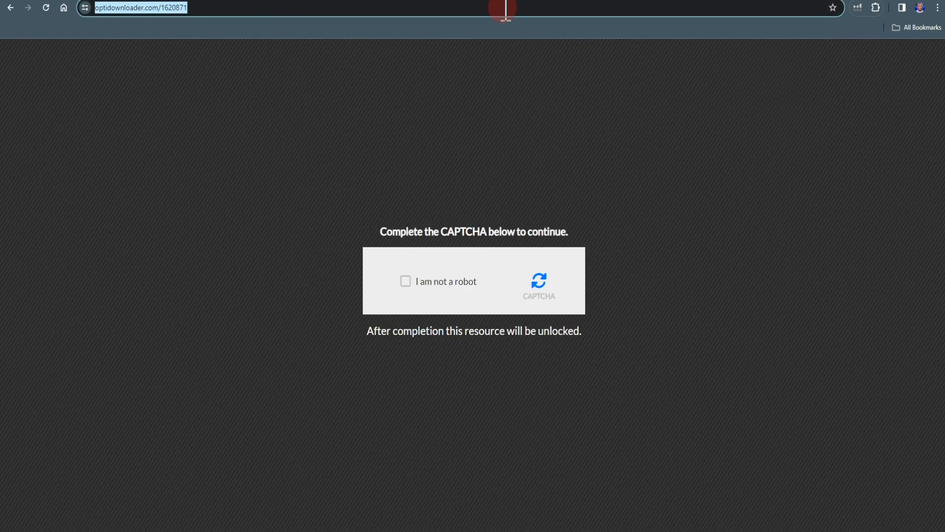
left_click(473, 2)
left_click(146, 405)
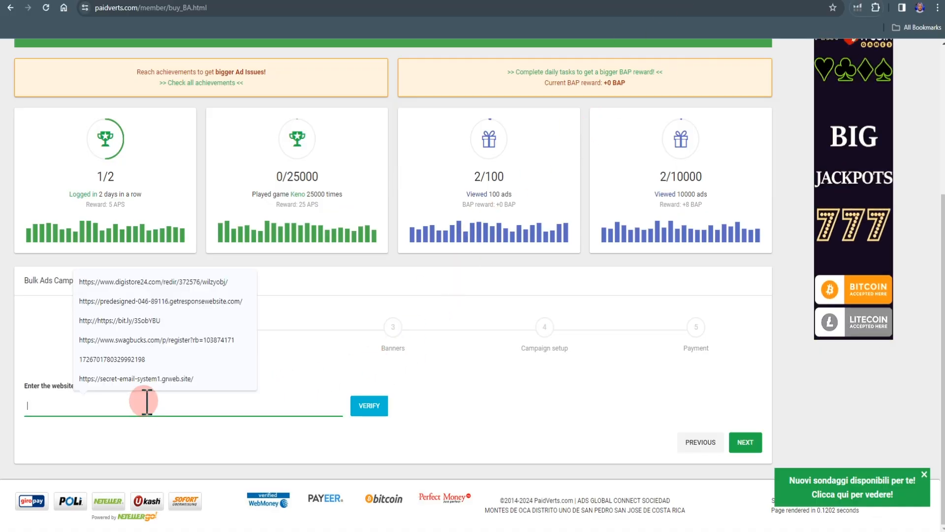
key("ctrl+v")
left_click(369, 406)
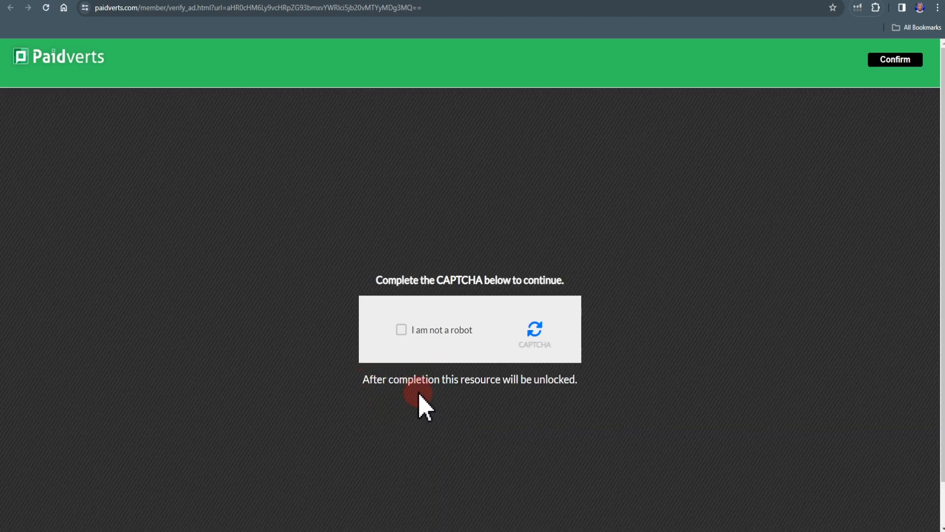
- Tick "I am not a robot" in the locker preview, confirm the promoted URL, and proceed to the Banners stage
left_click(401, 330)
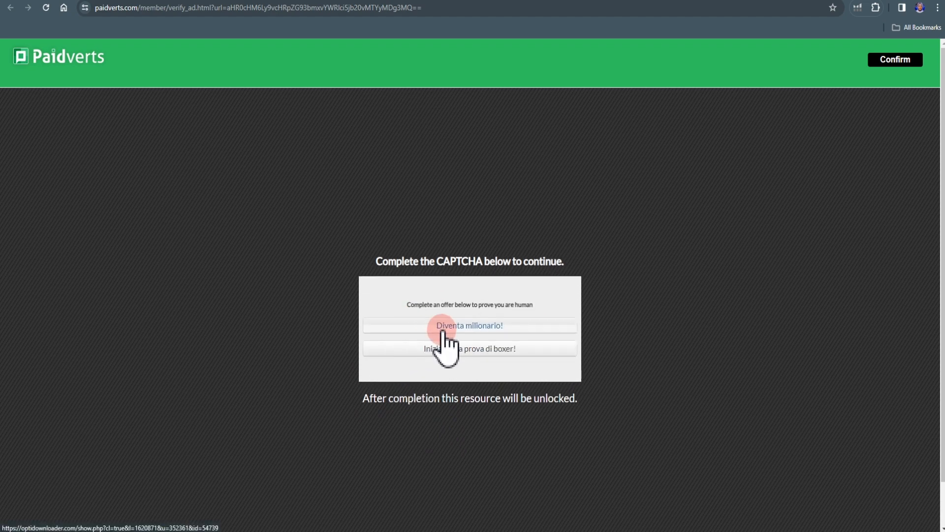
left_click(432, 296)
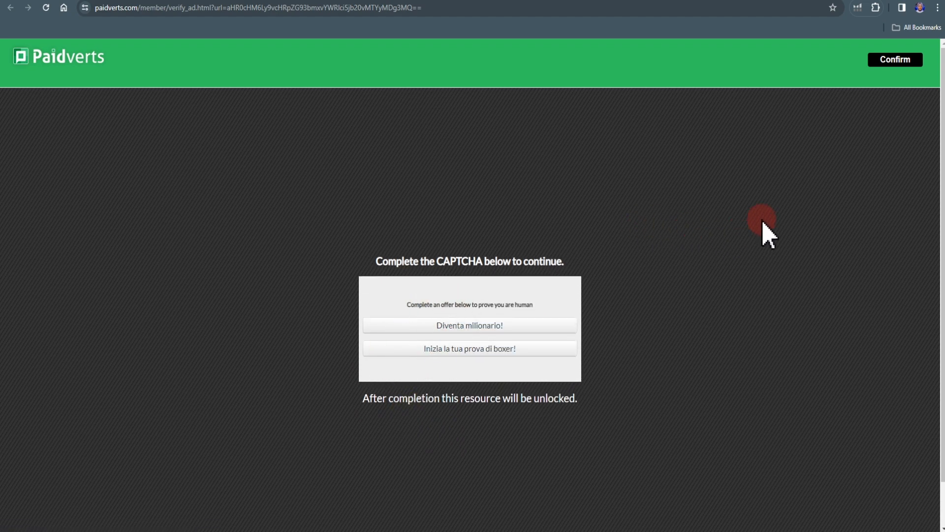
left_click(901, 57)
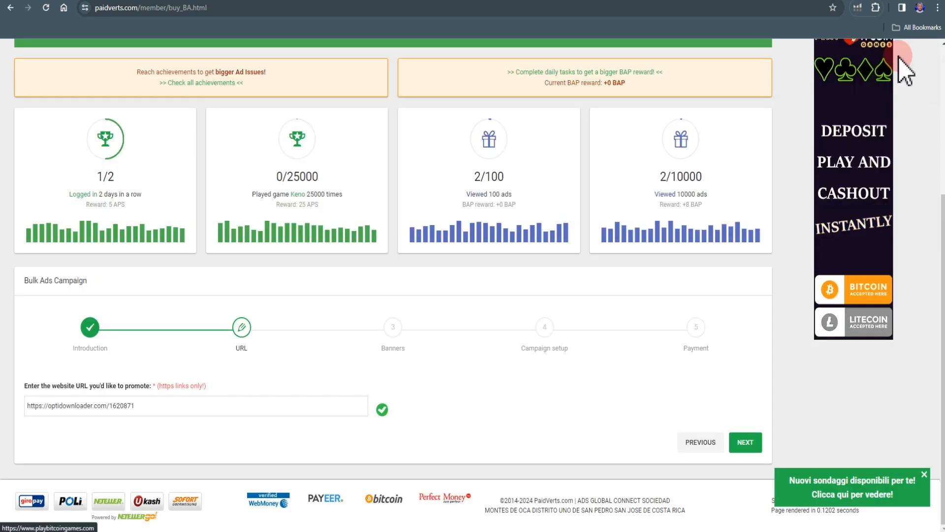
left_click(745, 442)
scroll(753, 450, "down", 1)
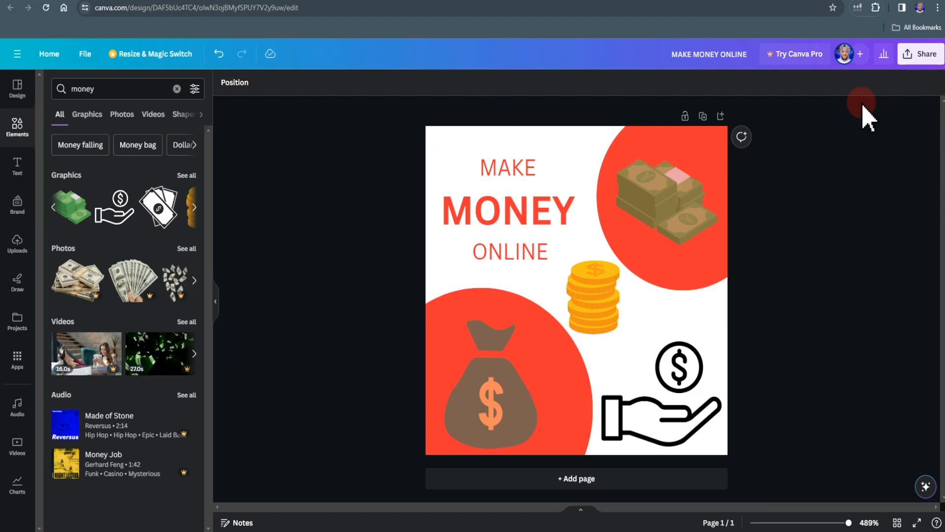
- Switch to Canva and download the 125 × 125 px MAKE MONEY ONLINE design as a PNG
left_click(914, 59)
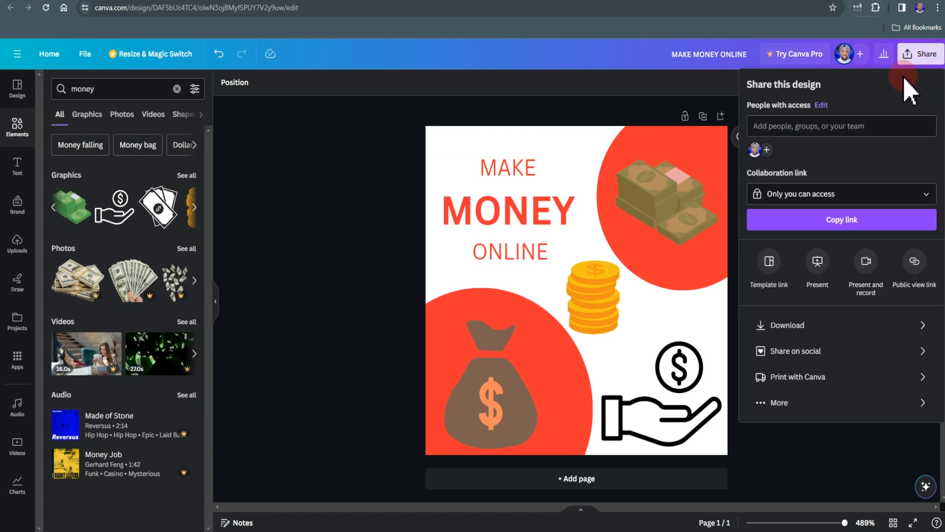
left_click(840, 331)
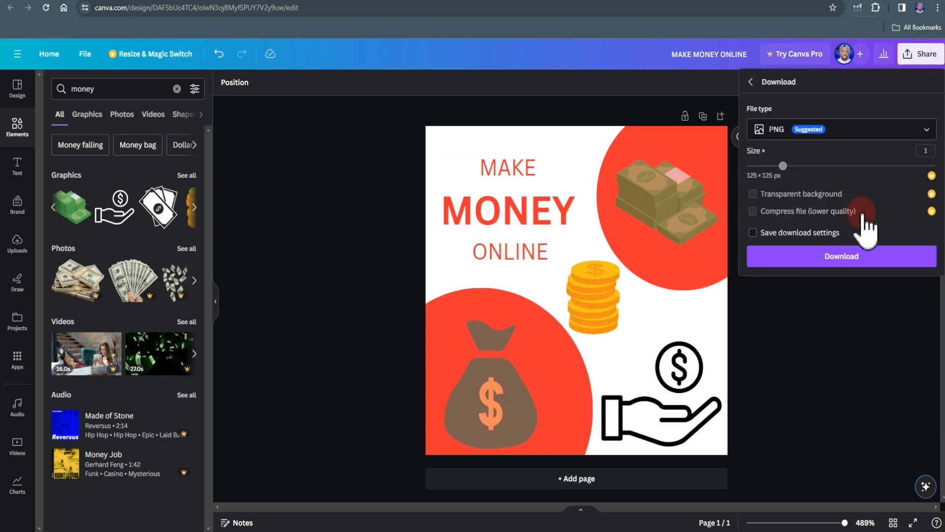
left_click(855, 256)
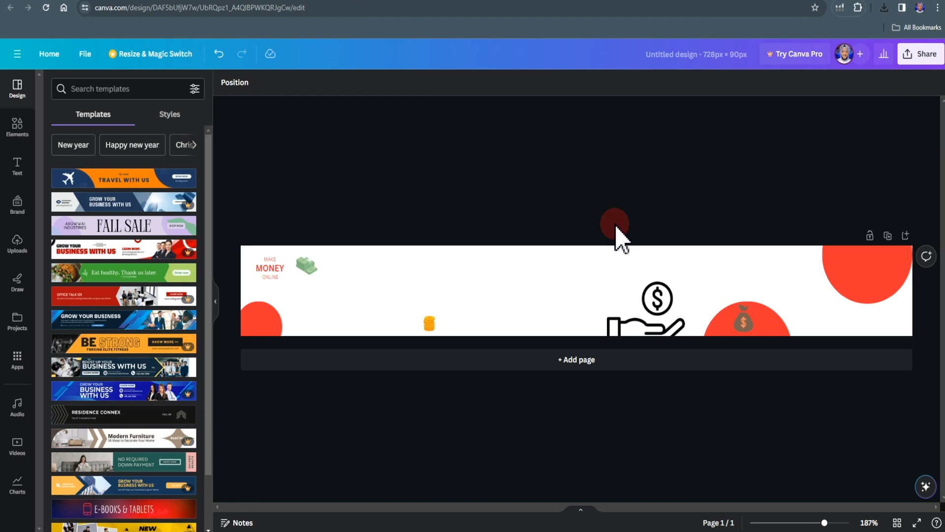
- Download the untitled 728 × 90 px banner design as a PNG
left_click(918, 55)
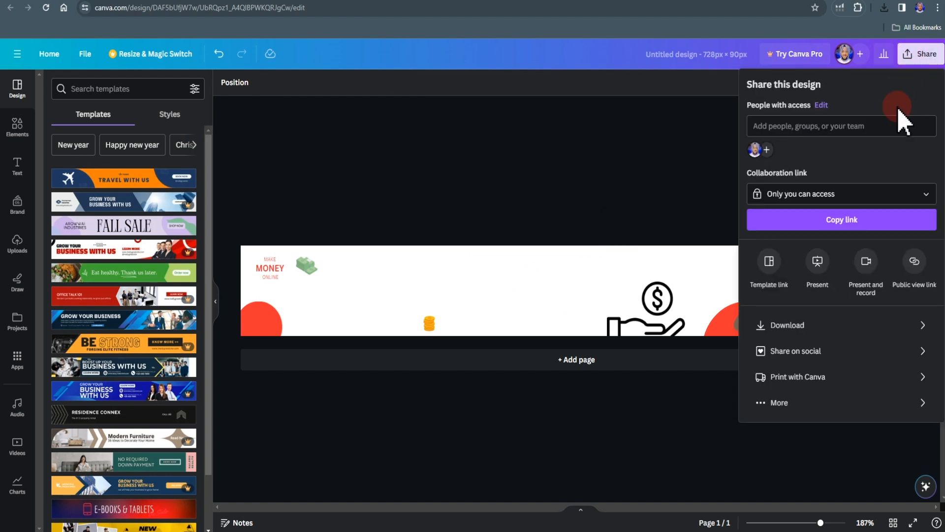
left_click(804, 325)
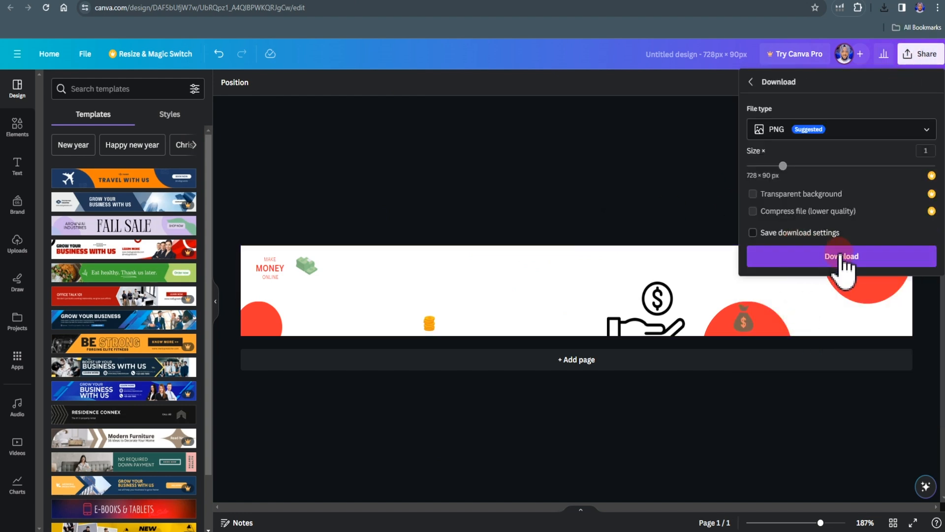
left_click(839, 256)
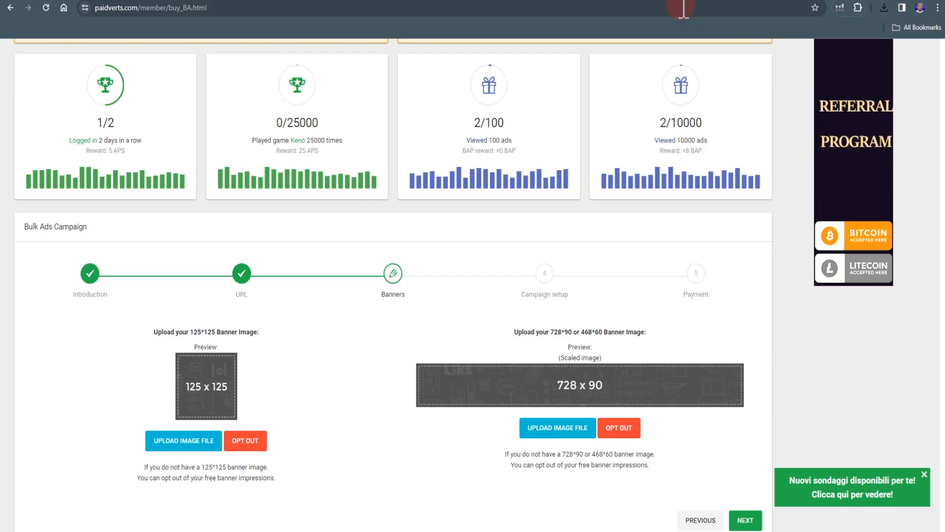
- Return to the Paidverts campaign and upload the MAKE MONEY ONLINE image as the 125*125 banner
left_click(199, 404)
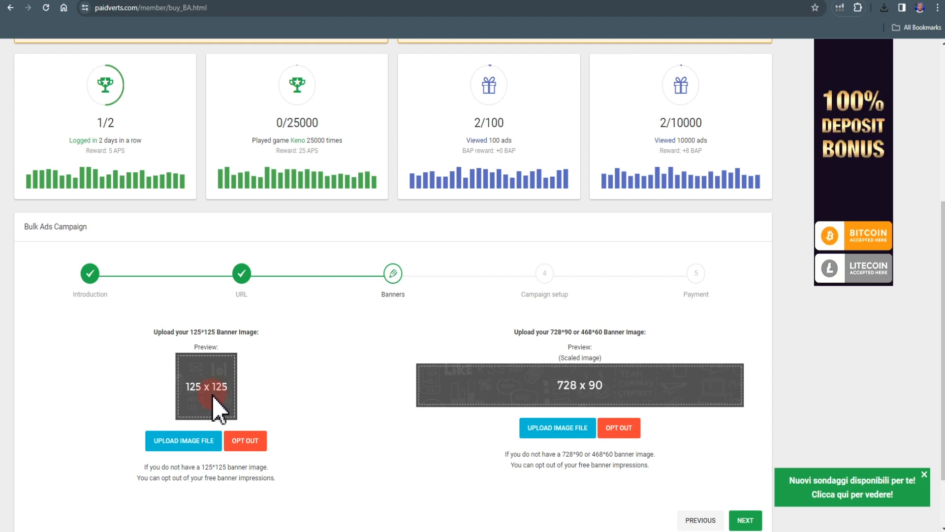
left_click(187, 441)
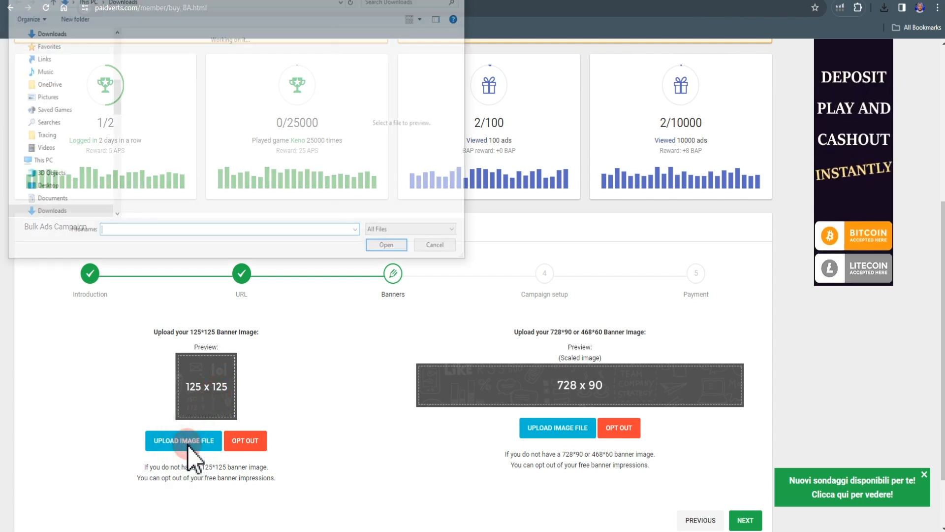
left_click(190, 62)
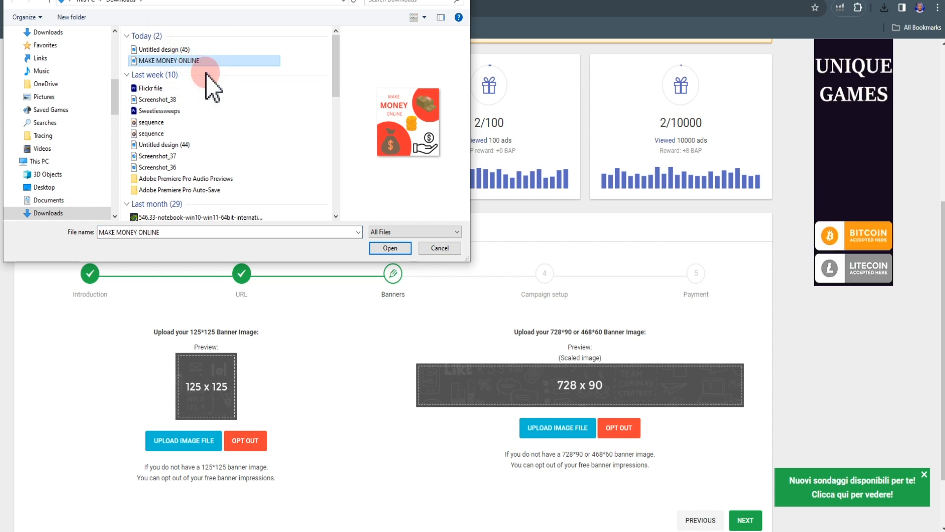
left_click(390, 248)
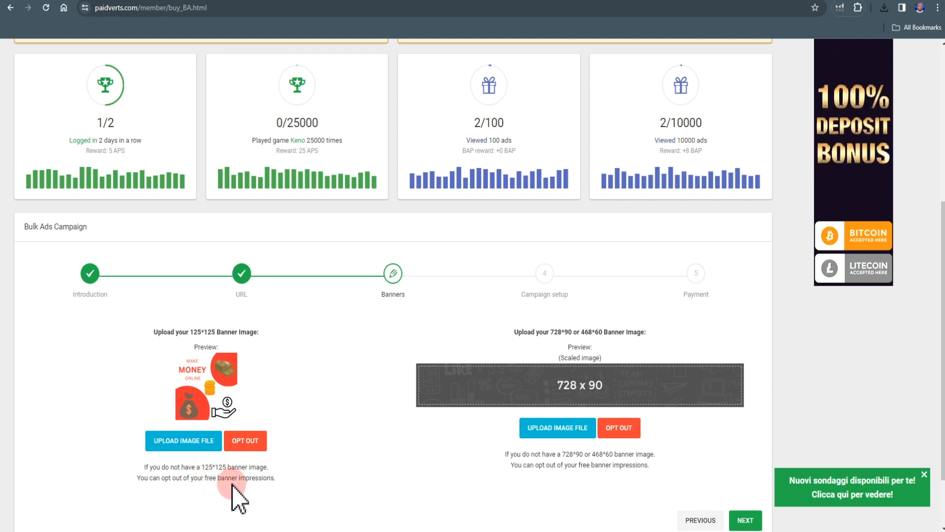
- Upload "Untitled design (45)" as the 728*90 banner and proceed to the Campaign setup stage
left_click(548, 427)
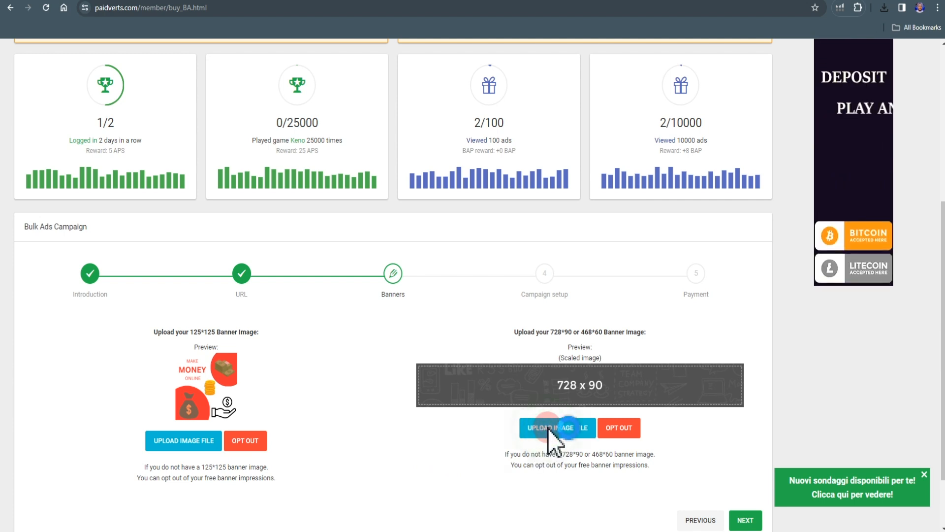
left_click(193, 50)
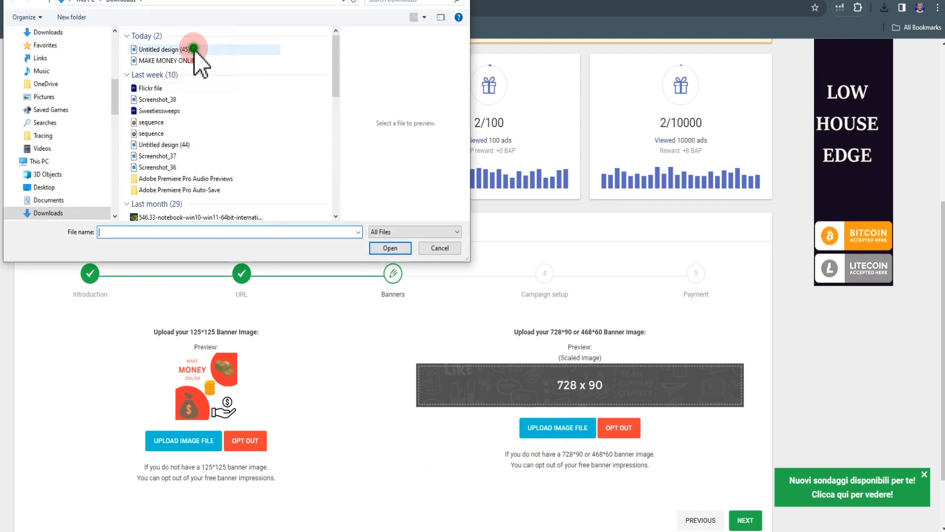
left_click(402, 249)
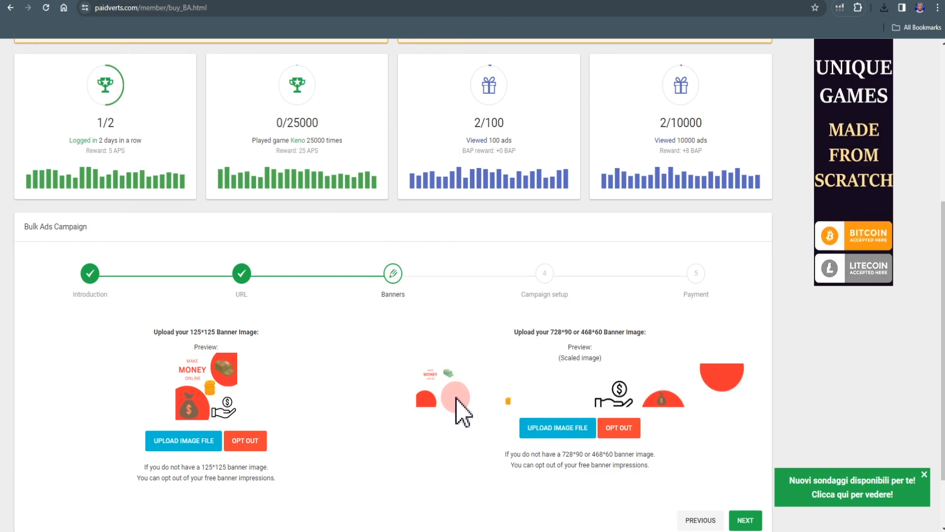
scroll(650, 429, "down", 2)
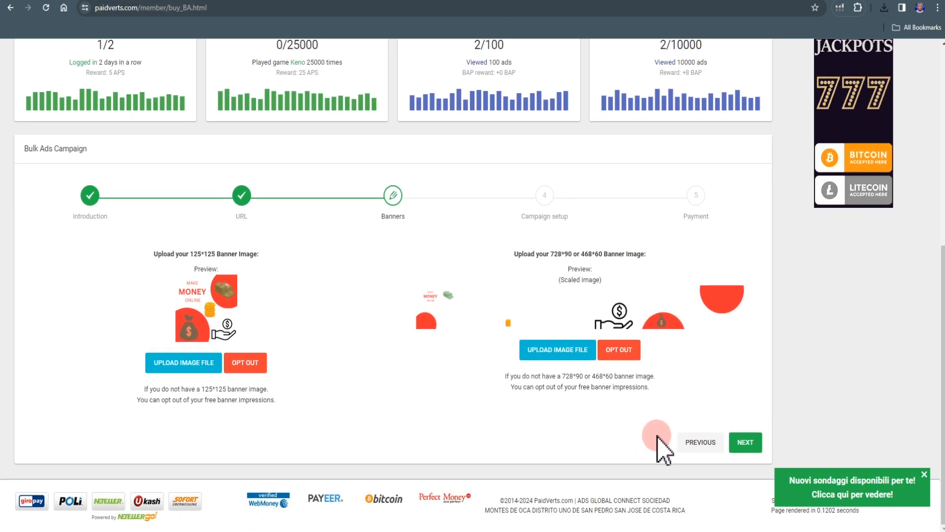
left_click(744, 443)
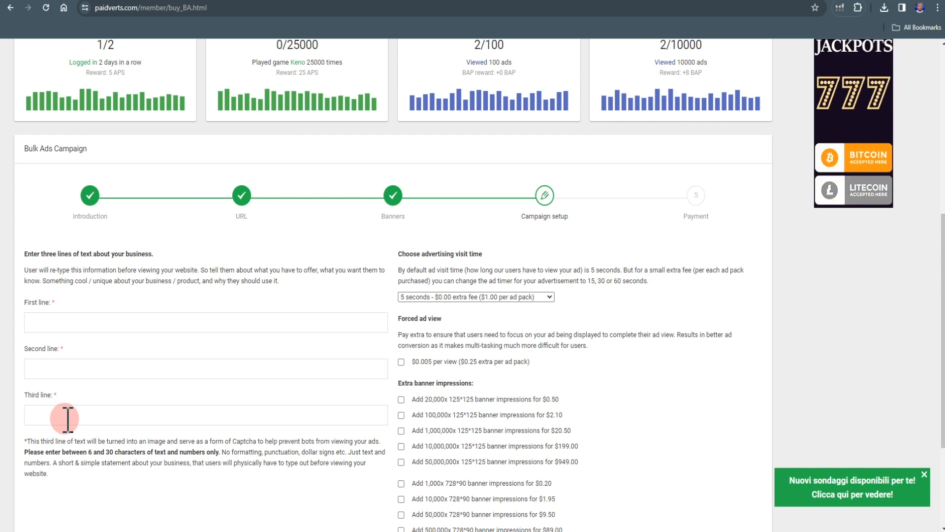
- Fill the campaign's three text lines with "Choose any of the offer", "stand a chance to win gift card" and "obj"
left_click(70, 321)
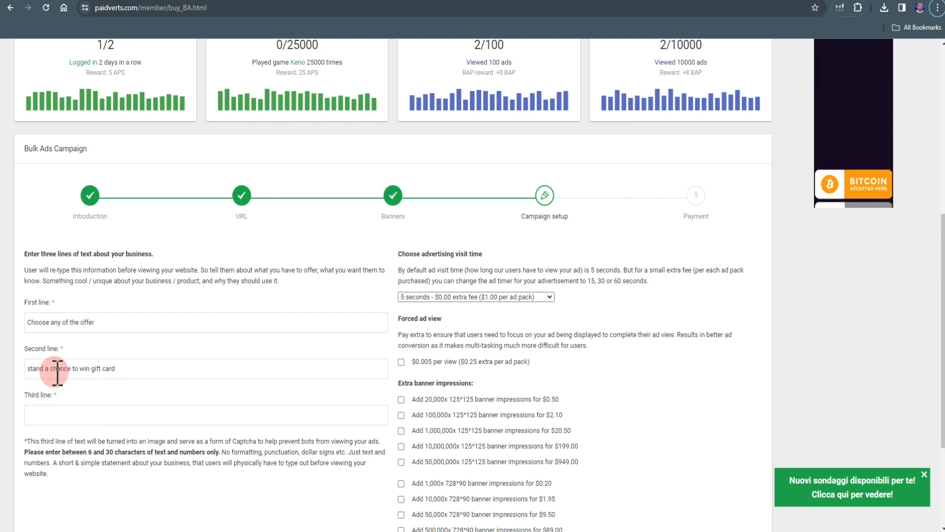
left_click(65, 416)
scroll(65, 415, "down", 1)
scroll(65, 415, "down", 2)
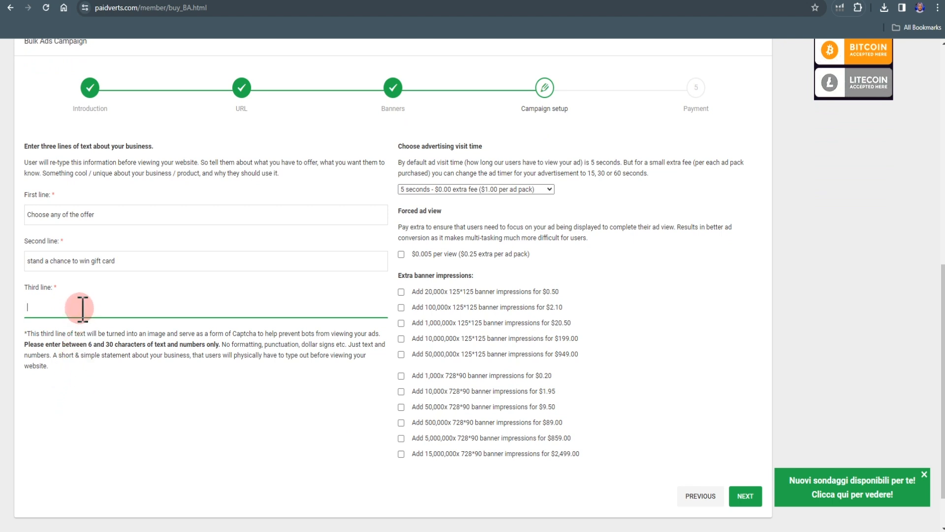
type("obj")
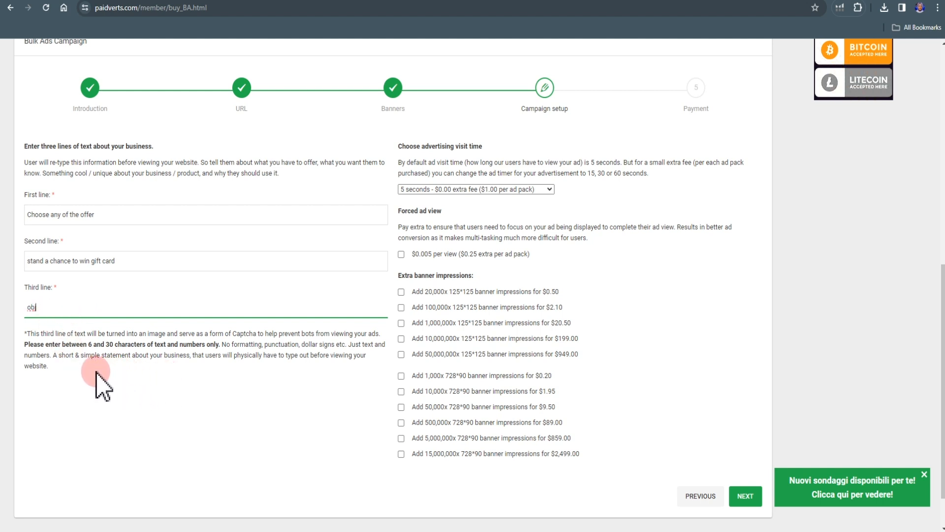
left_click(95, 334)
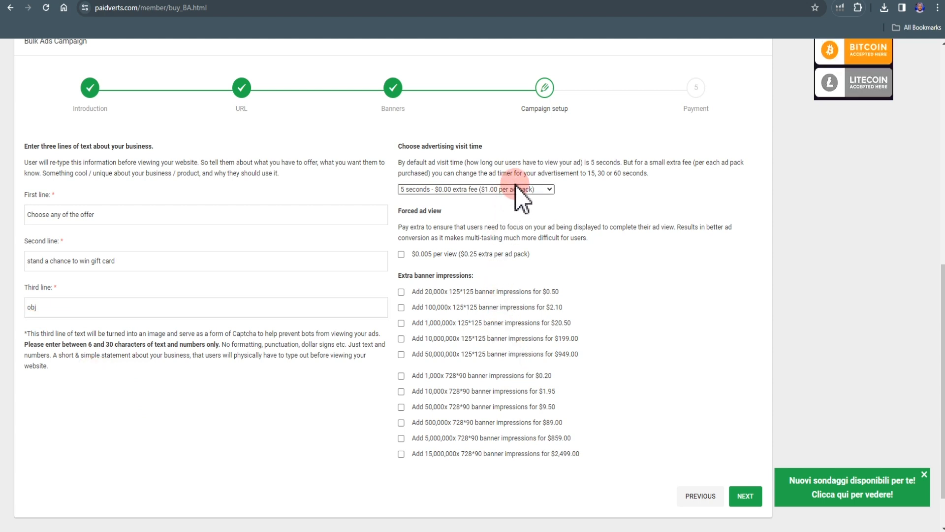
- Set the advertising visit time to 30 seconds at $0.05 extra fee and proceed to the Payment stage
left_click(542, 192)
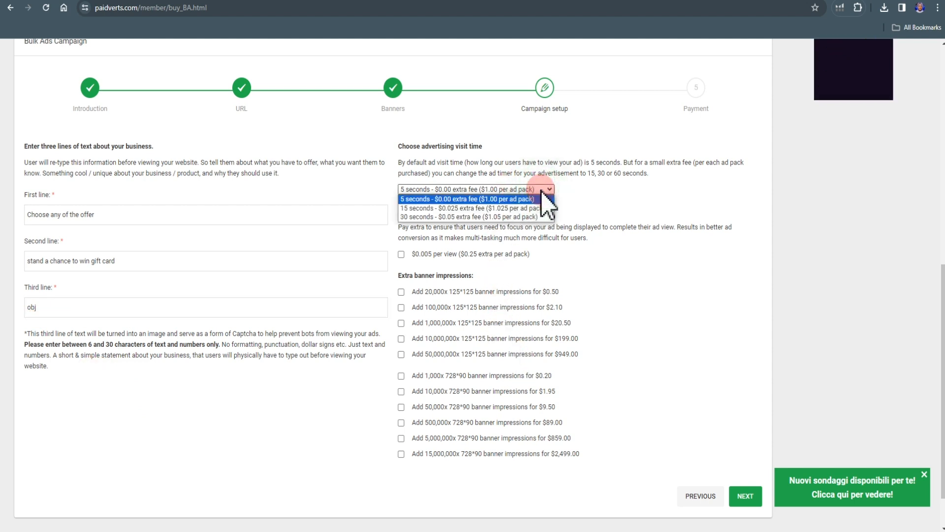
left_click(480, 218)
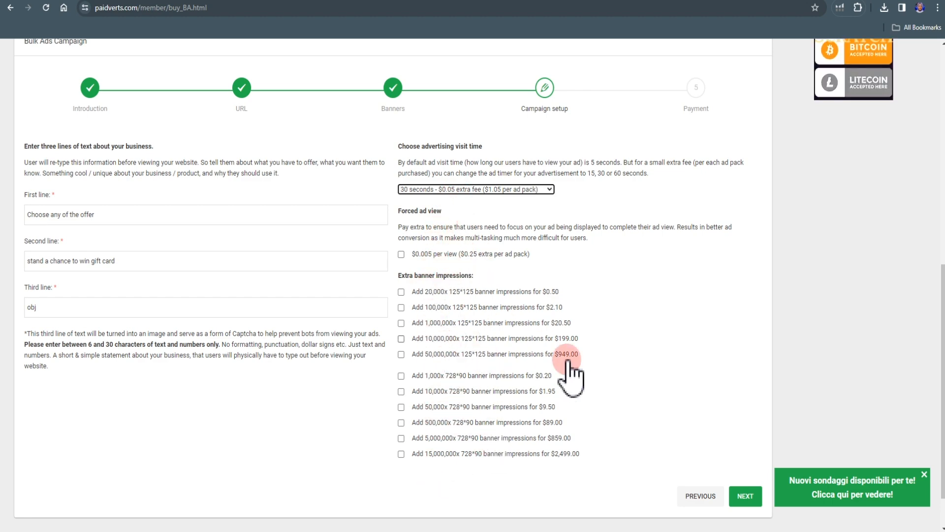
left_click(745, 497)
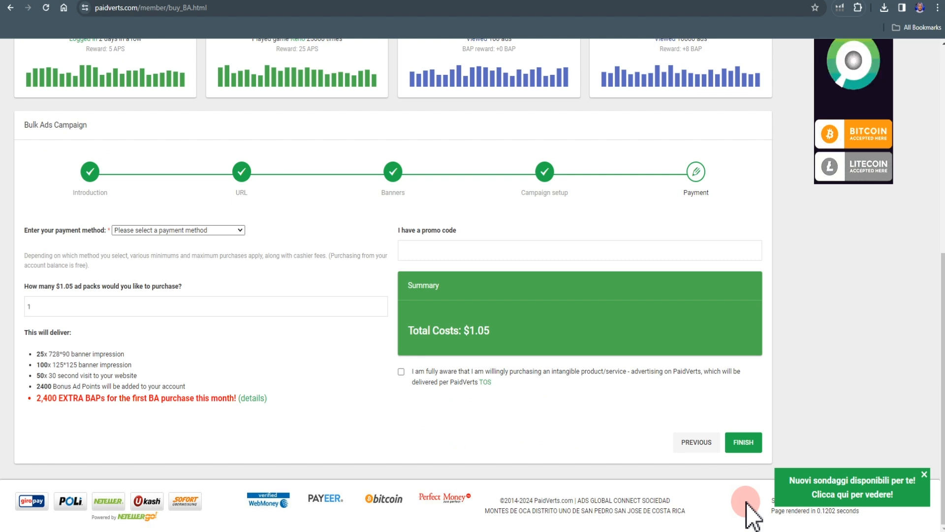
- Set the number of ad packs to purchase to 5 and choose PV Earnings Balance as the payment method
left_click(50, 305)
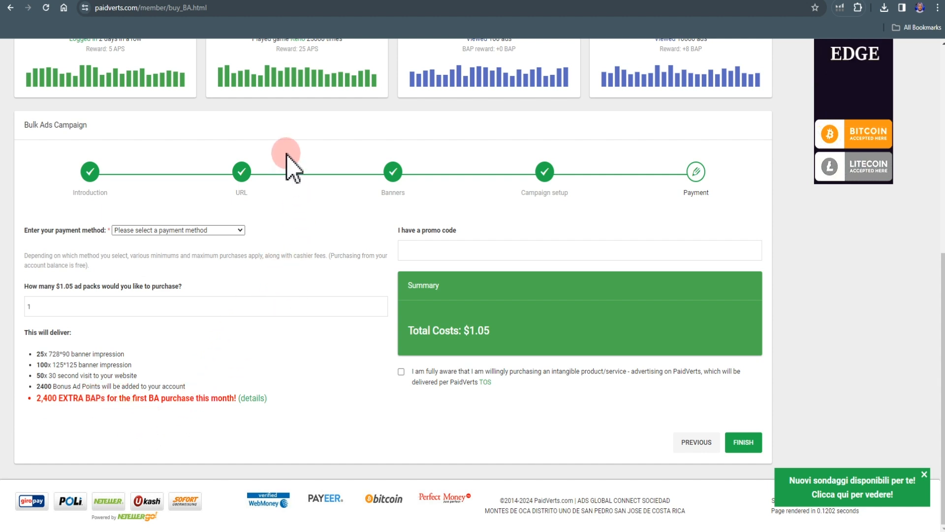
double_click(384, 307)
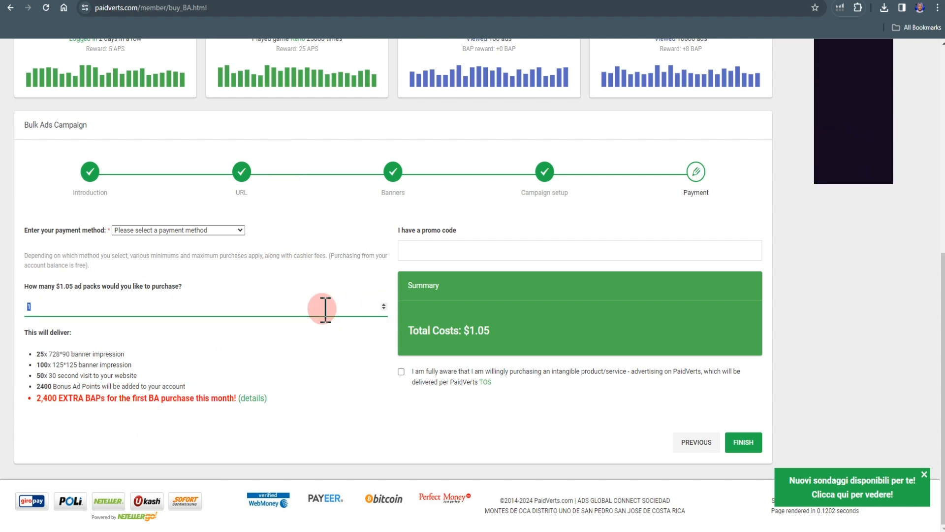
type("5")
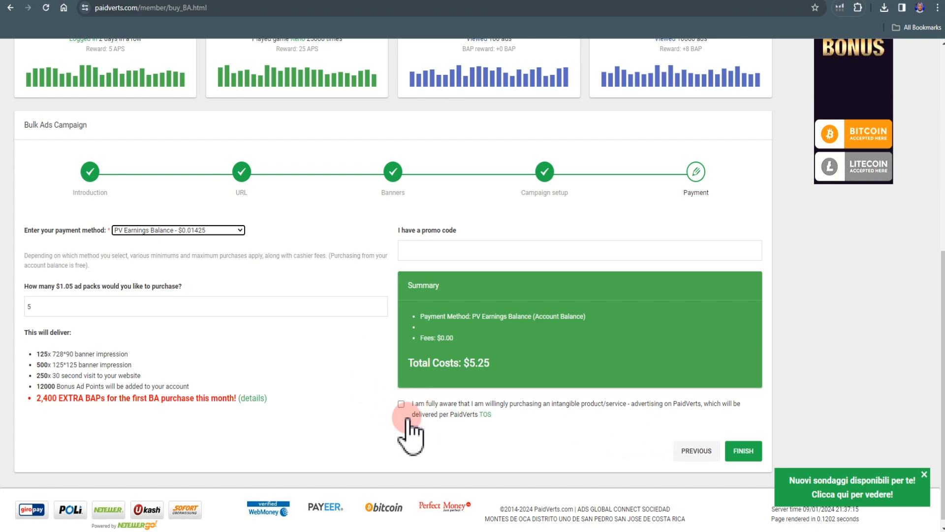
- Go to the Paid Ads page and open the first $0.002 bonus ad for viewing
scroll(148, 372, "up", 8)
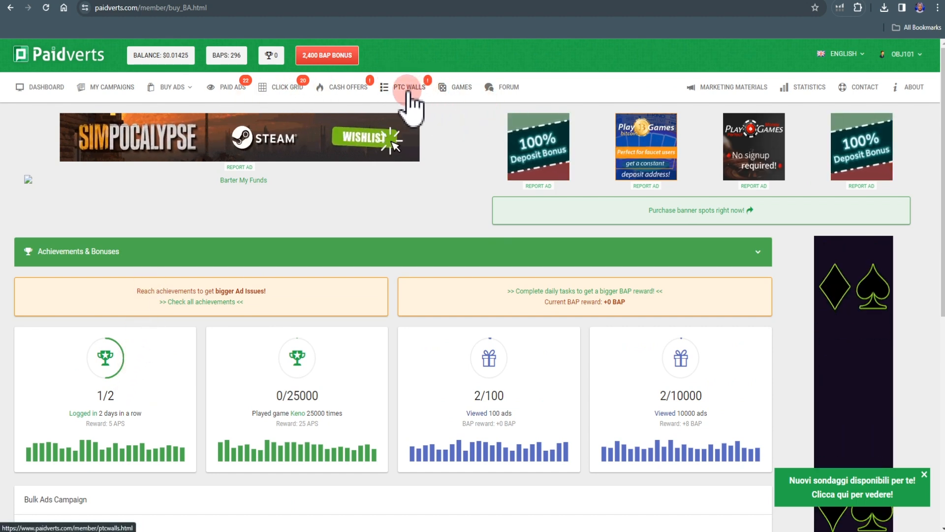
left_click(232, 92)
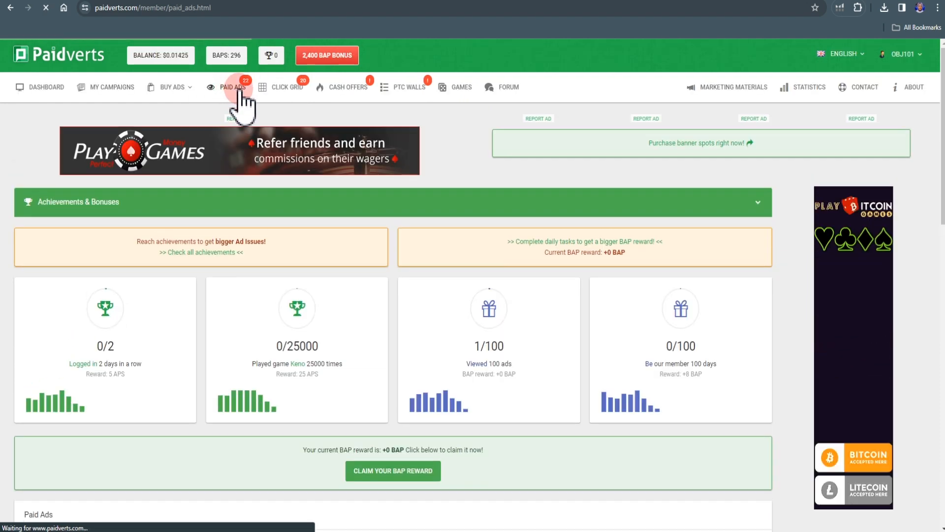
scroll(369, 340, "down", 1)
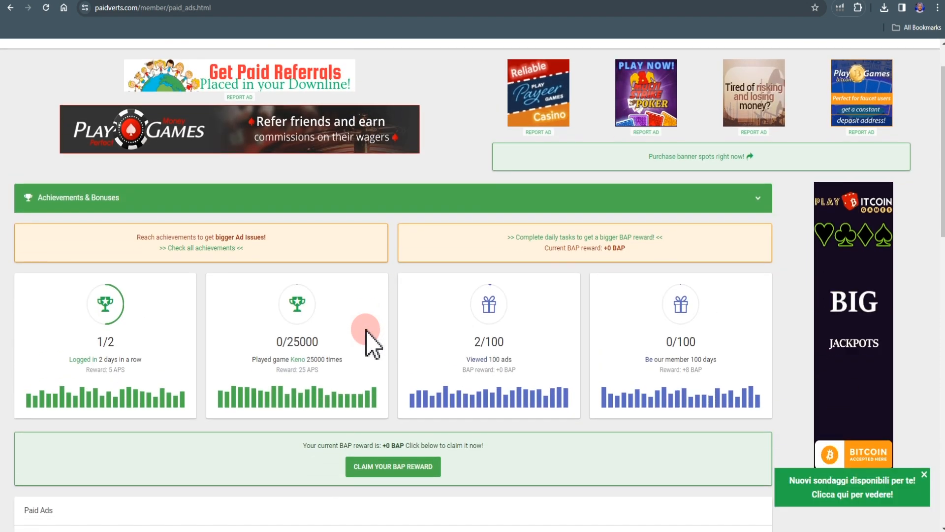
scroll(369, 339, "down", 2)
scroll(365, 334, "down", 3)
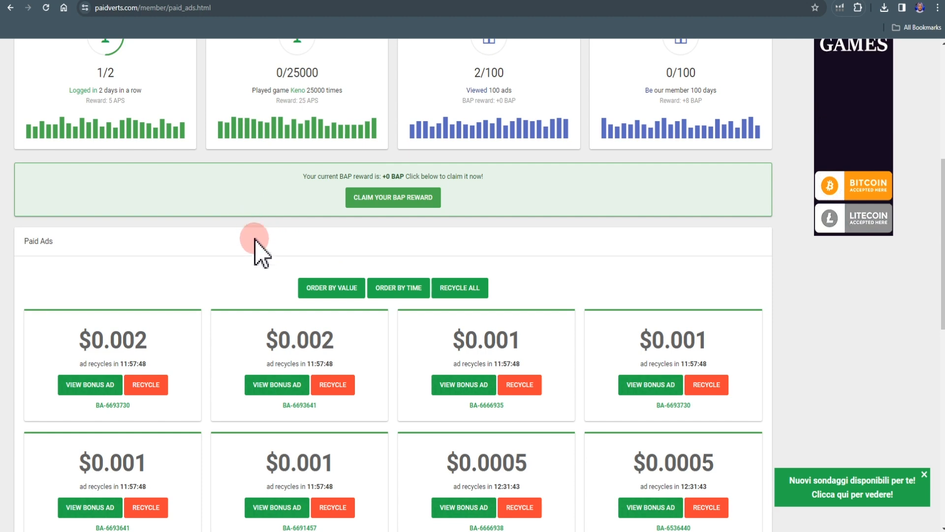
left_click(88, 385)
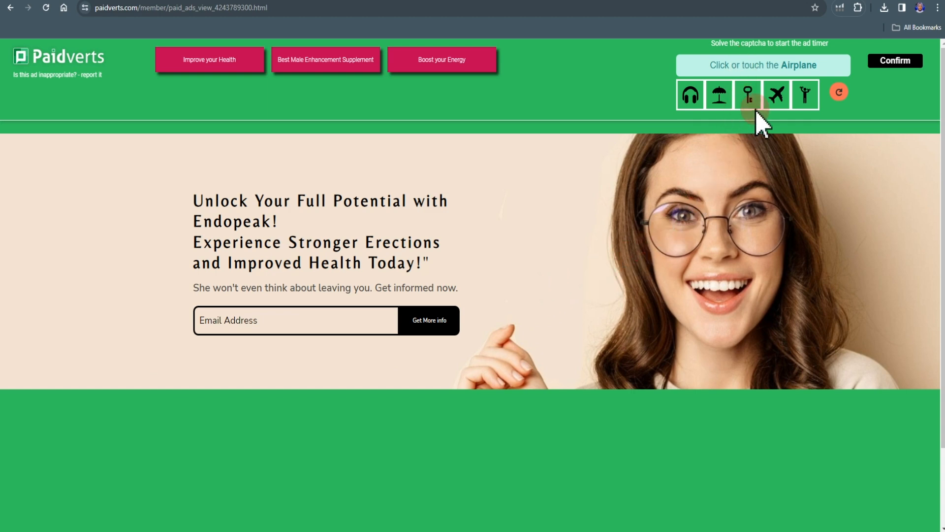
- Solve the ad's captcha by choosing the airplane, let the ad timer run out, and close the ad window
left_click(777, 94)
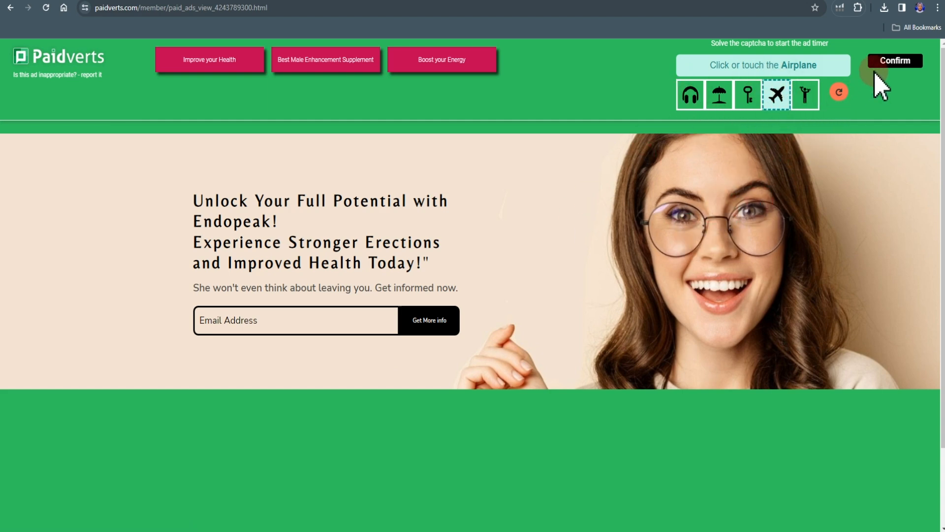
left_click(890, 59)
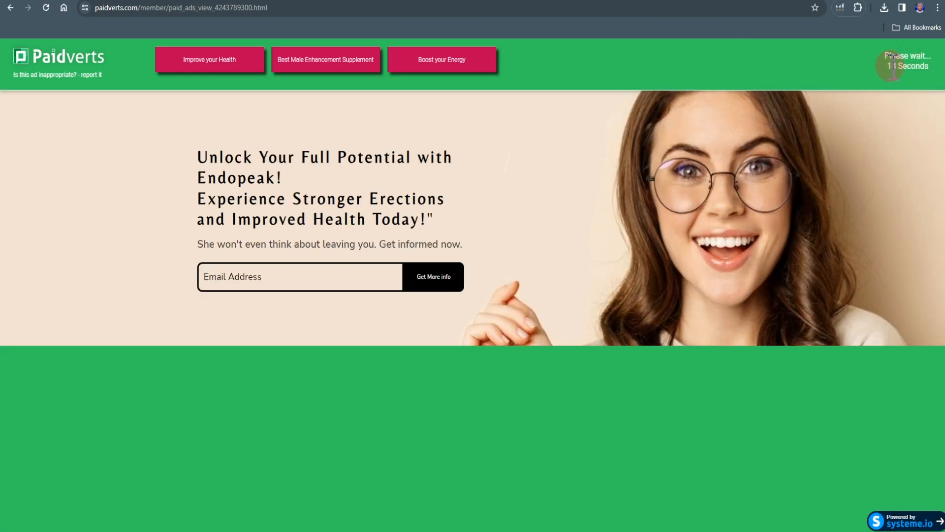
left_click(390, 305)
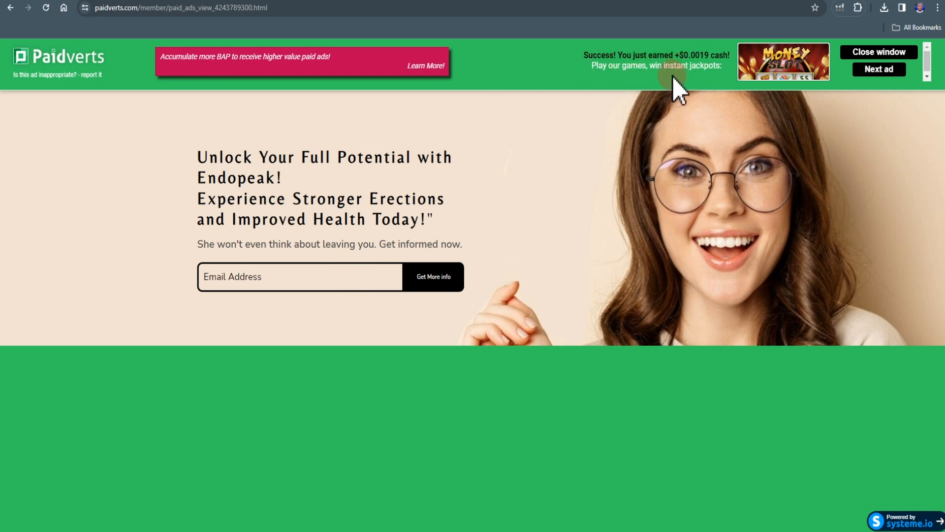
left_click(872, 70)
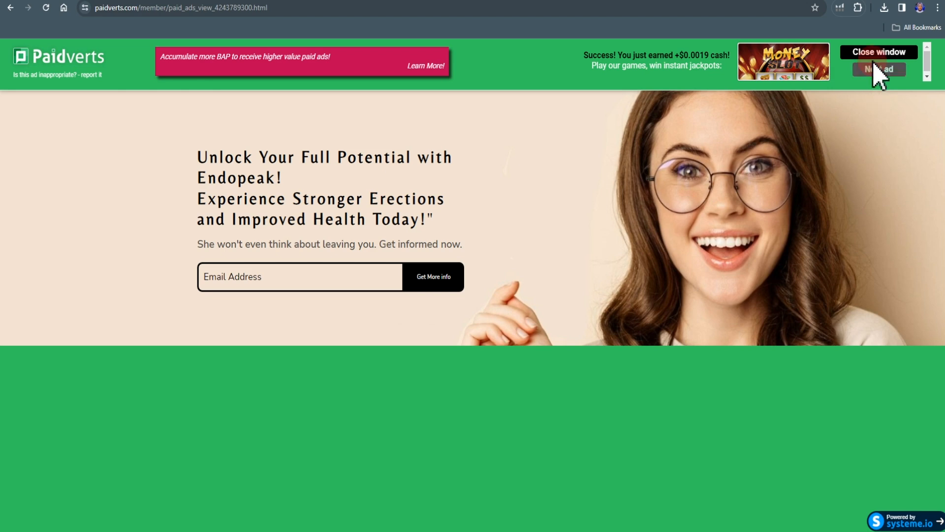
left_click(874, 54)
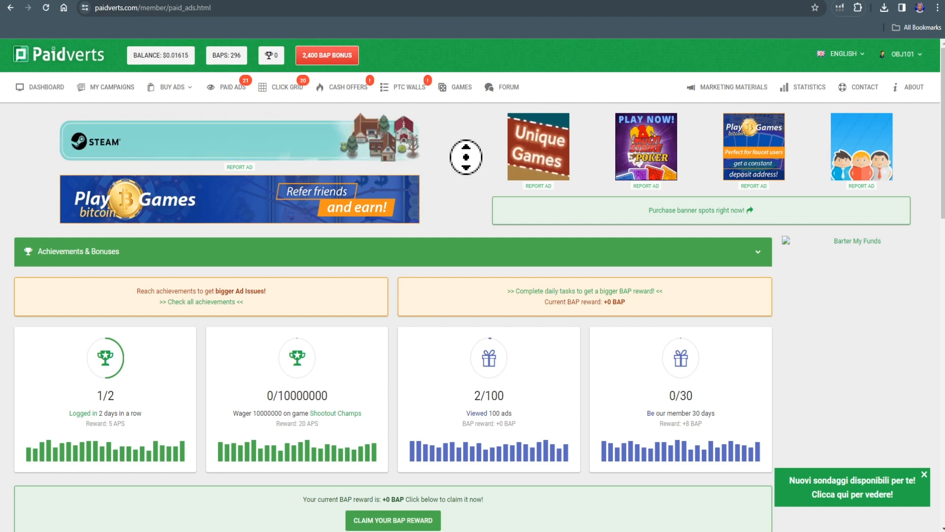
- Examine the values of the remaining bonus ads in the Paid Ads list
scroll(467, 166, "down", 1)
scroll(467, 167, "down", 2)
scroll(467, 167, "down", 3)
scroll(466, 167, "down", 2)
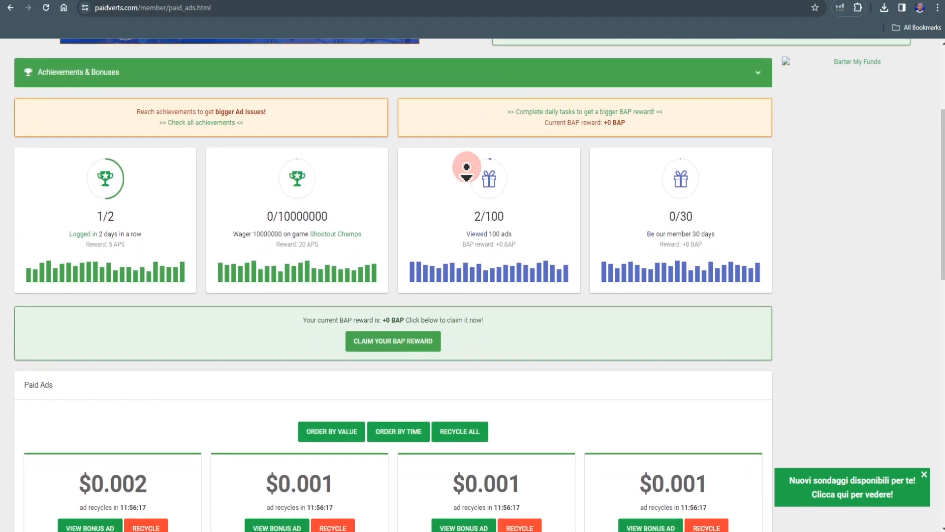
scroll(467, 167, "down", 2)
scroll(467, 167, "down", 1)
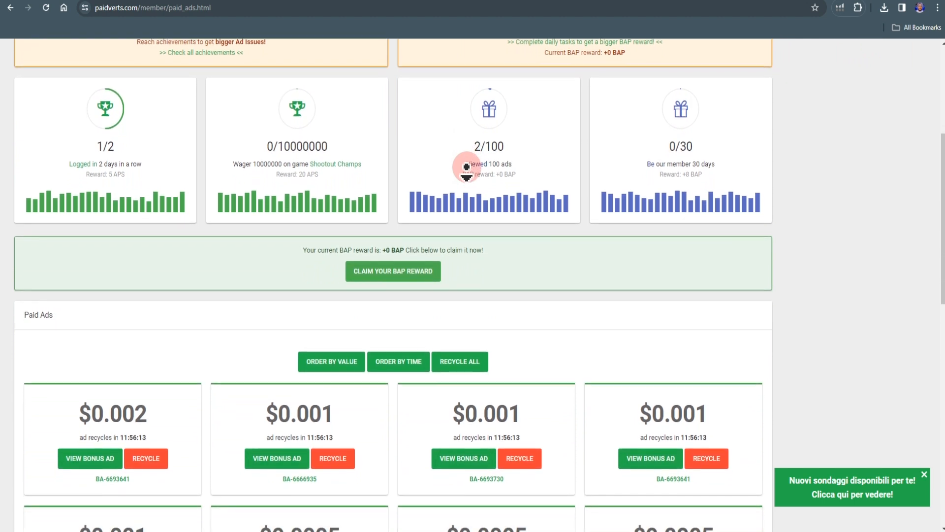
scroll(466, 167, "down", 1)
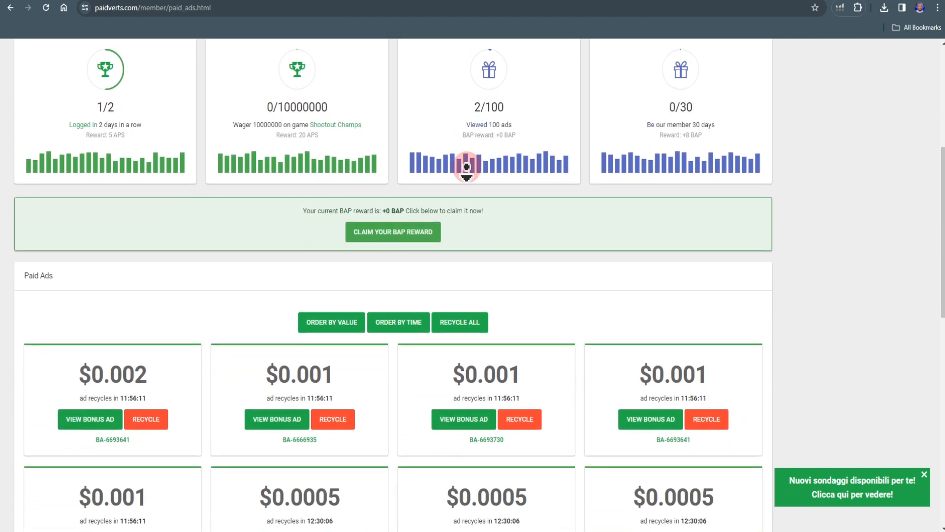